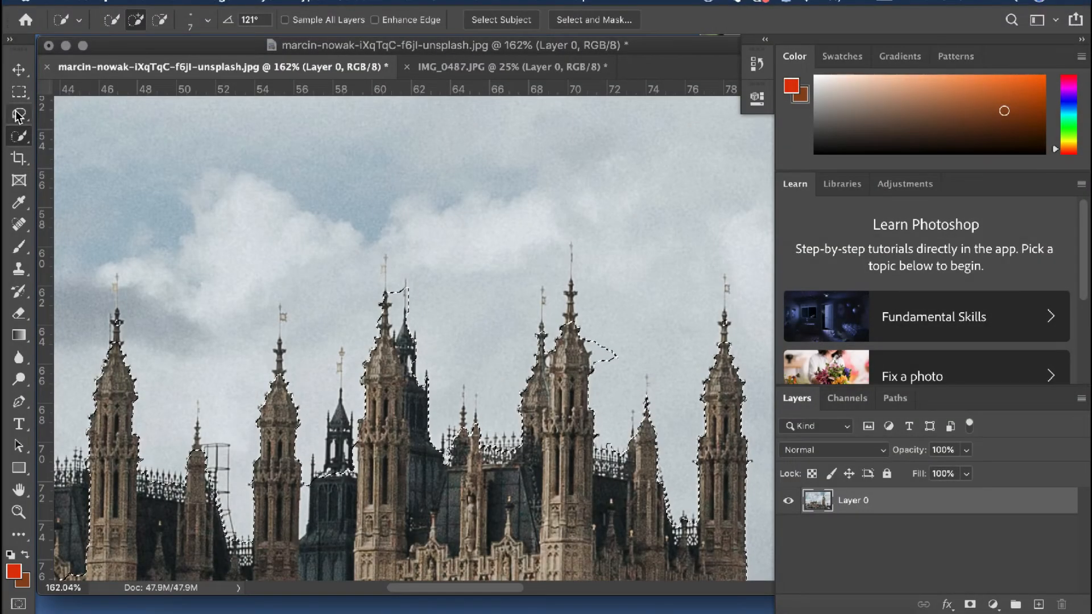
left_click(18, 91)
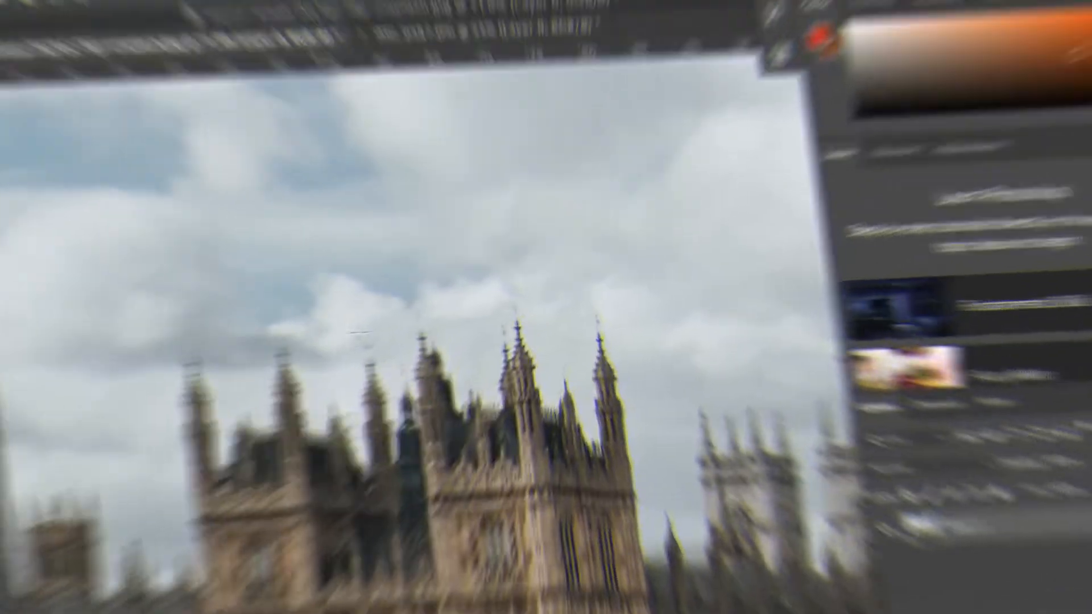
scroll(369, 316, "down", 5)
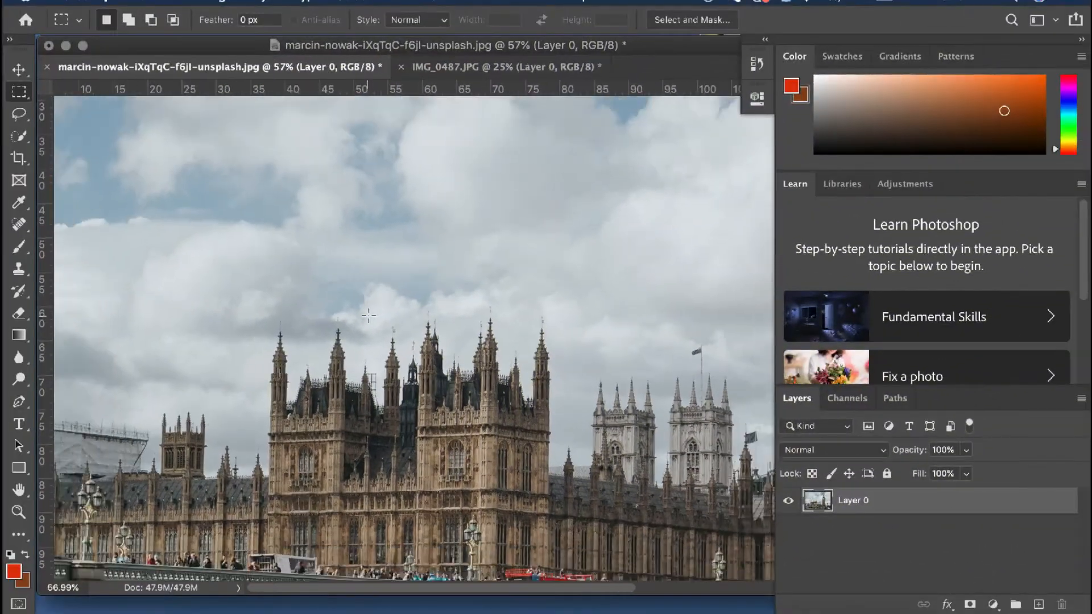
scroll(368, 316, "down", 4)
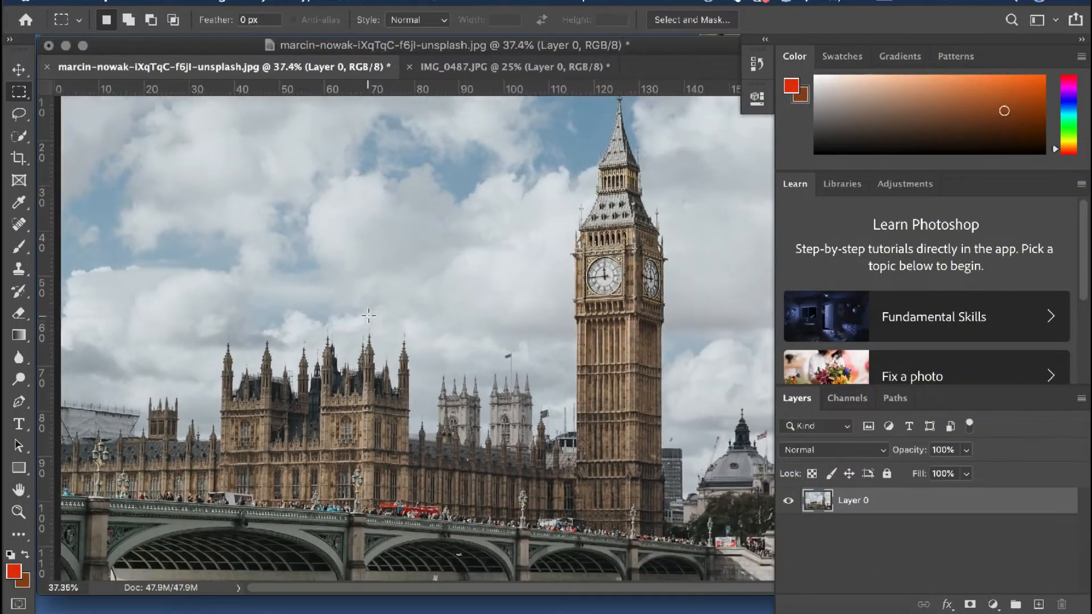
scroll(368, 316, "down", 3)
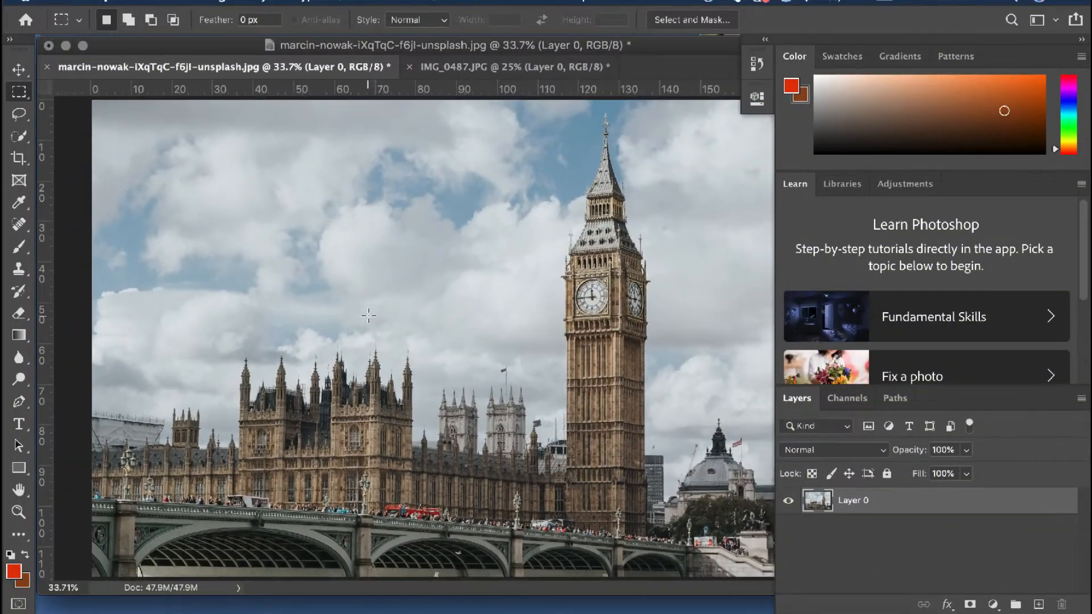
scroll(368, 316, "up", 1)
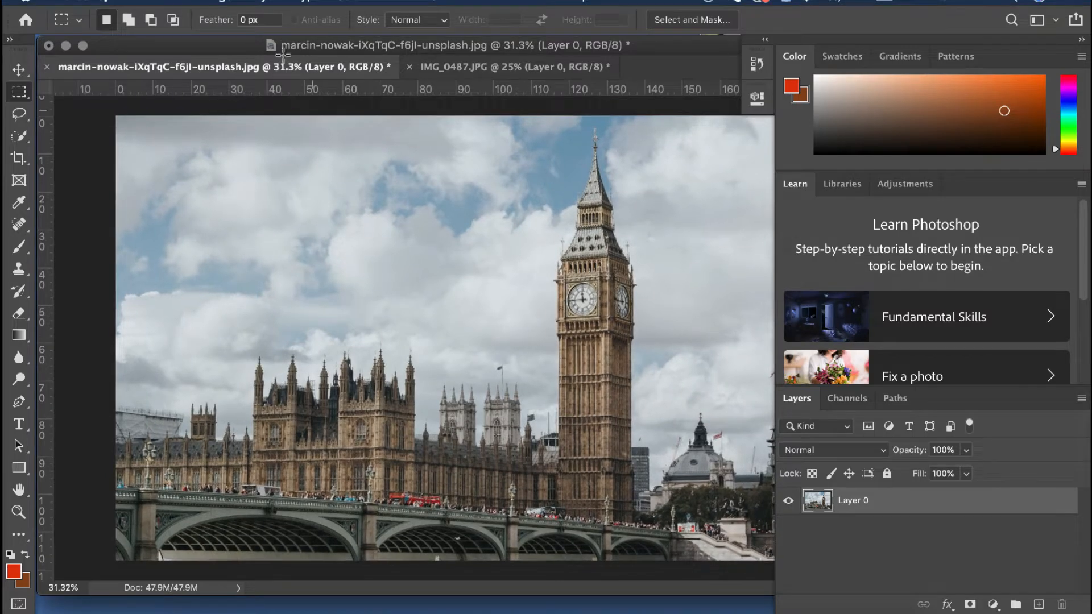
left_click(21, 76)
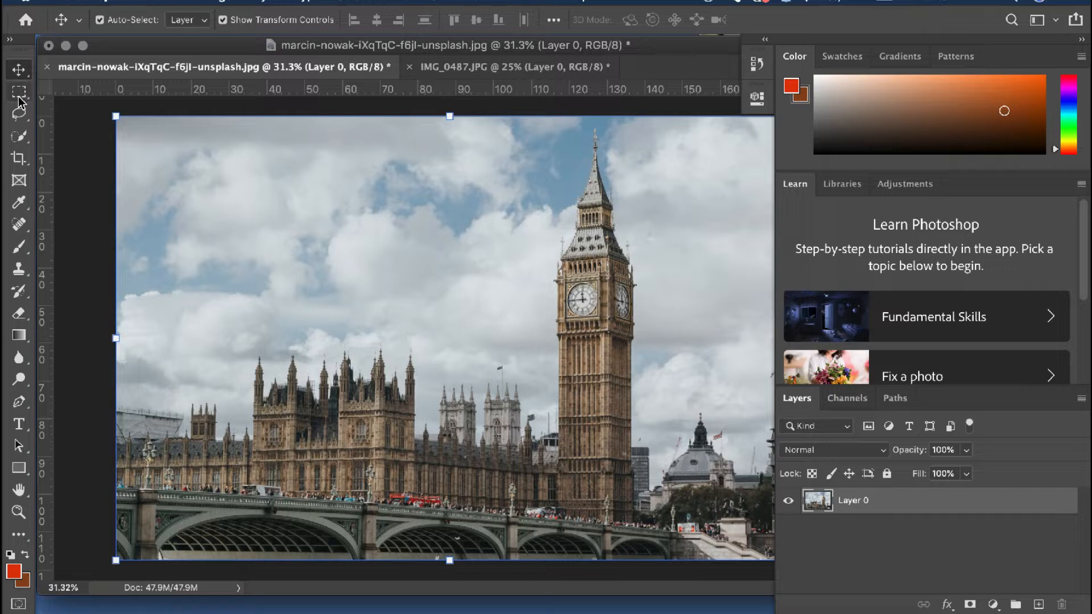
left_click(19, 99)
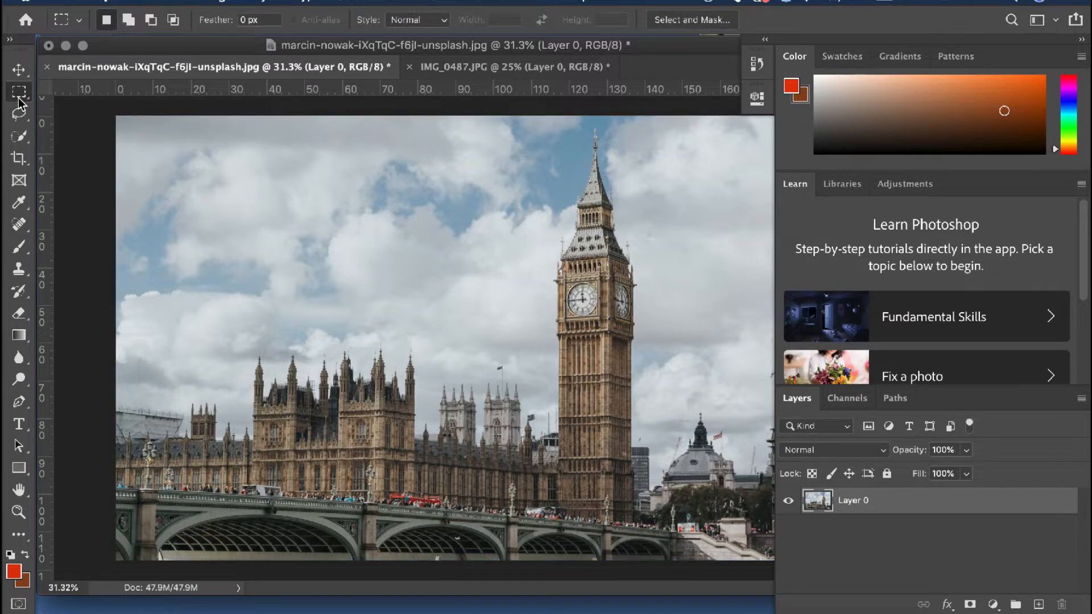
Select the grey stone towers between the palace and the clock tower with the Quick Selection Tool
left_click(22, 138)
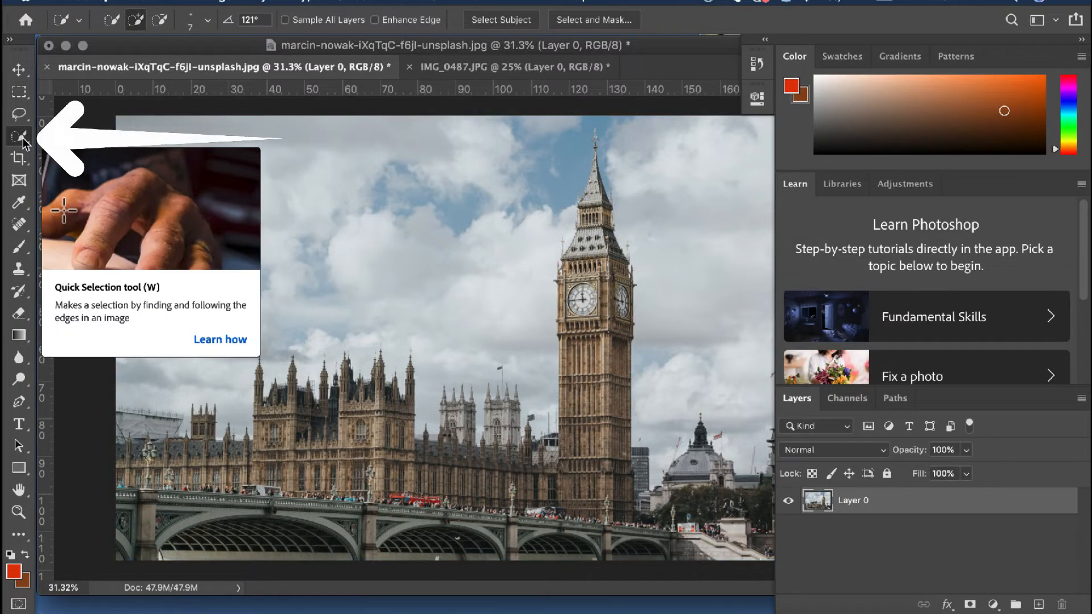
right_click(22, 138)
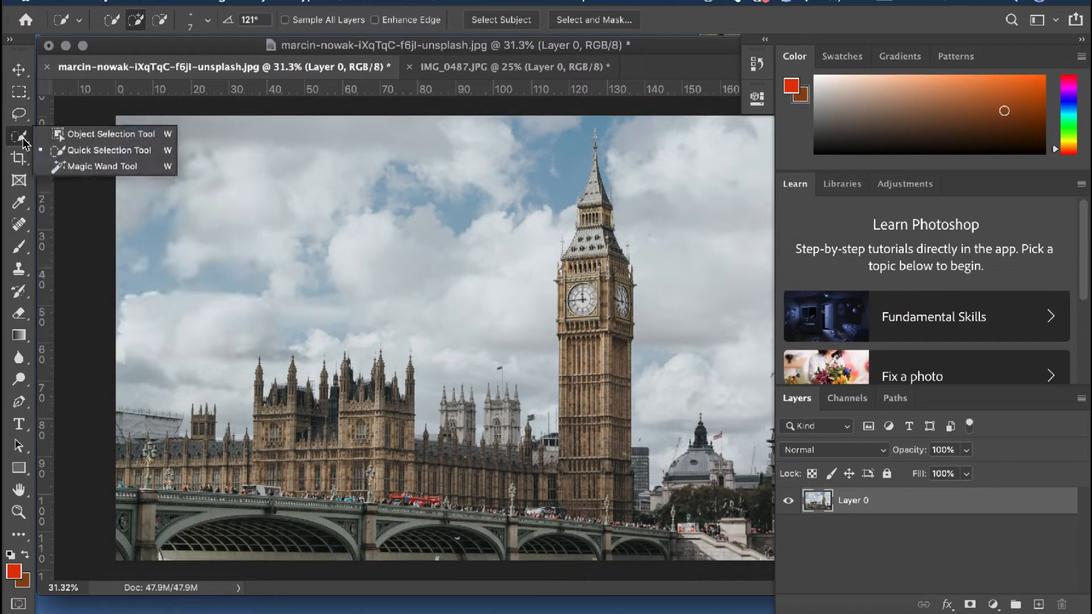
left_click(75, 155)
scroll(482, 248, "up", 6)
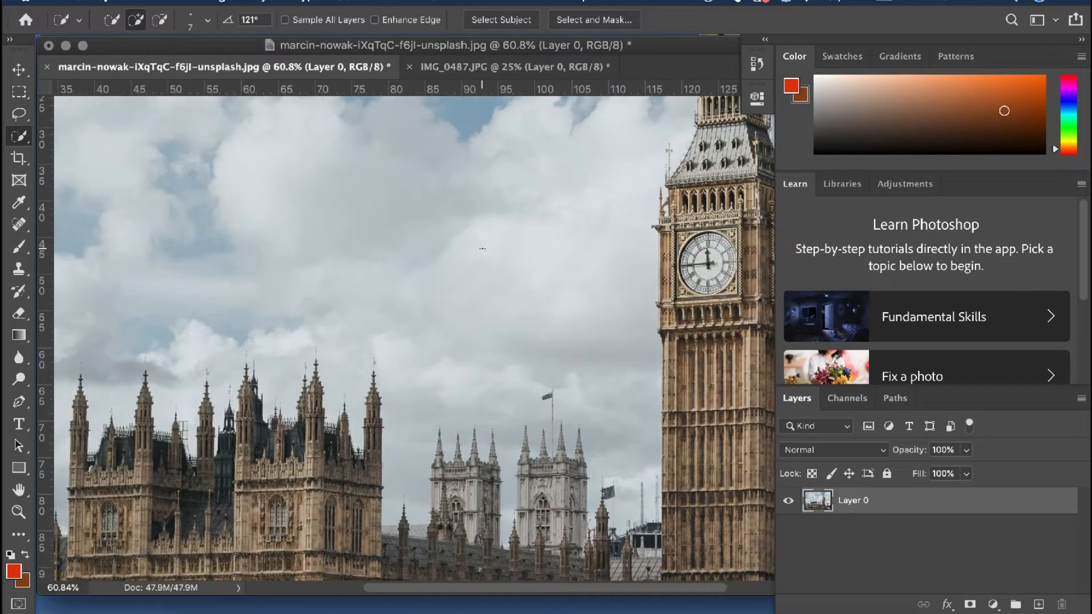
scroll(482, 249, "up", 6)
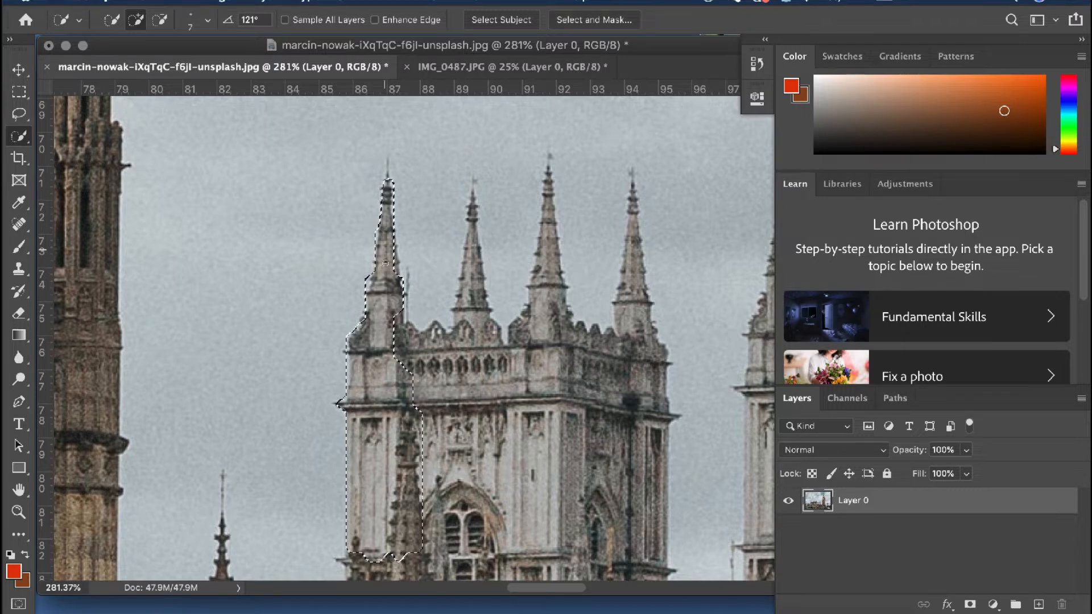
mouse_move(386, 263)
left_mouse_down()
mouse_move(471, 311)
mouse_move(473, 203)
mouse_move(464, 366)
mouse_move(540, 263)
mouse_move(548, 174)
mouse_move(627, 314)
mouse_move(634, 187)
left_mouse_up()
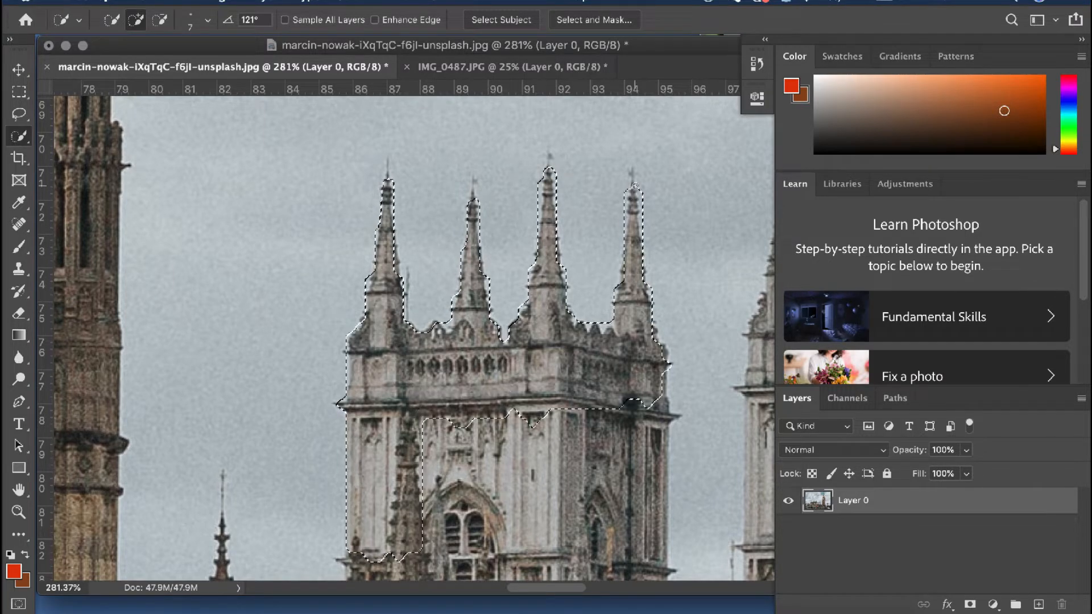
scroll(636, 187, "down", 5)
left_click_drag(503, 284, 572, 188)
left_click_drag(612, 506, 712, 228)
left_click_drag(279, 449, 278, 375)
Add the turrets and roof at the right end of the palace to the selection
scroll(279, 375, "left", 10)
scroll(556, 342, "up", 10)
left_click_drag(558, 273, 555, 389)
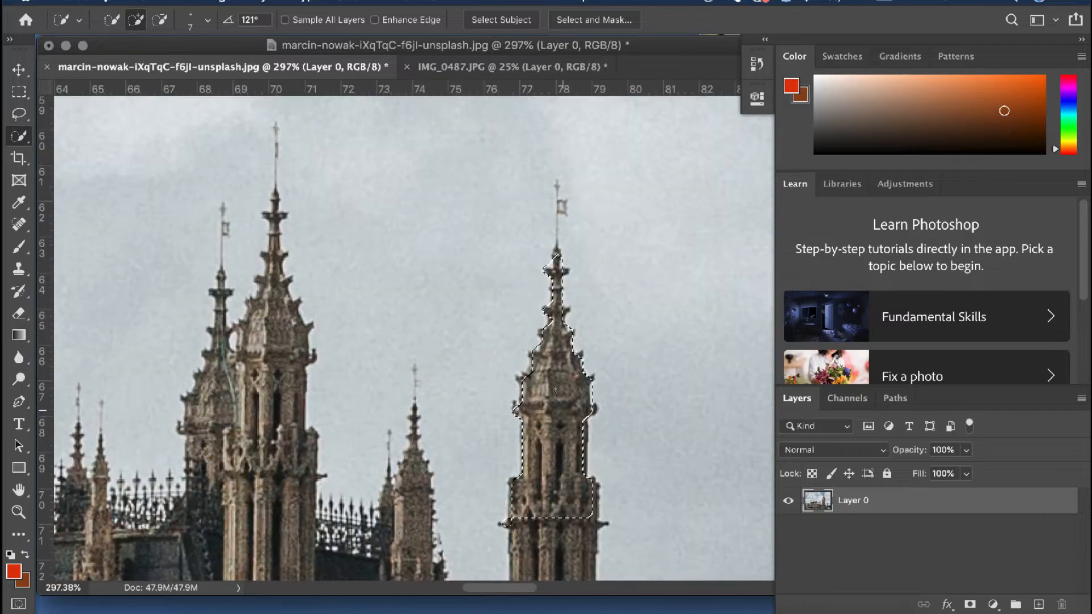
scroll(555, 390, "down", 5)
scroll(556, 389, "left", 2)
left_click_drag(640, 307, 656, 435)
scroll(386, 289, "up", 5)
left_click_drag(388, 285, 341, 455)
Add the palace's central turret and the dark spire behind it to the selection
scroll(369, 398, "left", 4)
scroll(368, 398, "down", 3)
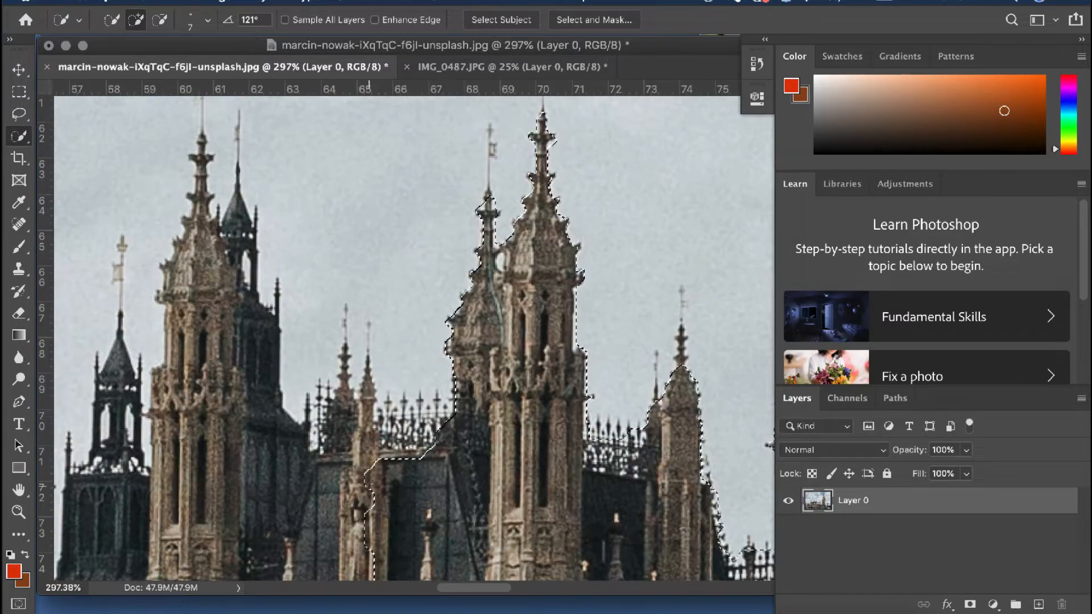
scroll(512, 341, "left", 4)
scroll(511, 342, "down", 3)
mouse_move(671, 353)
left_mouse_down()
mouse_move(525, 330)
mouse_move(392, 273)
left_mouse_up()
scroll(392, 273, "up", 5)
left_click_drag(393, 353, 392, 228)
Extend the selection over the turrets, small spire and dark roof left of the palace's centre
scroll(393, 227, "left", 5)
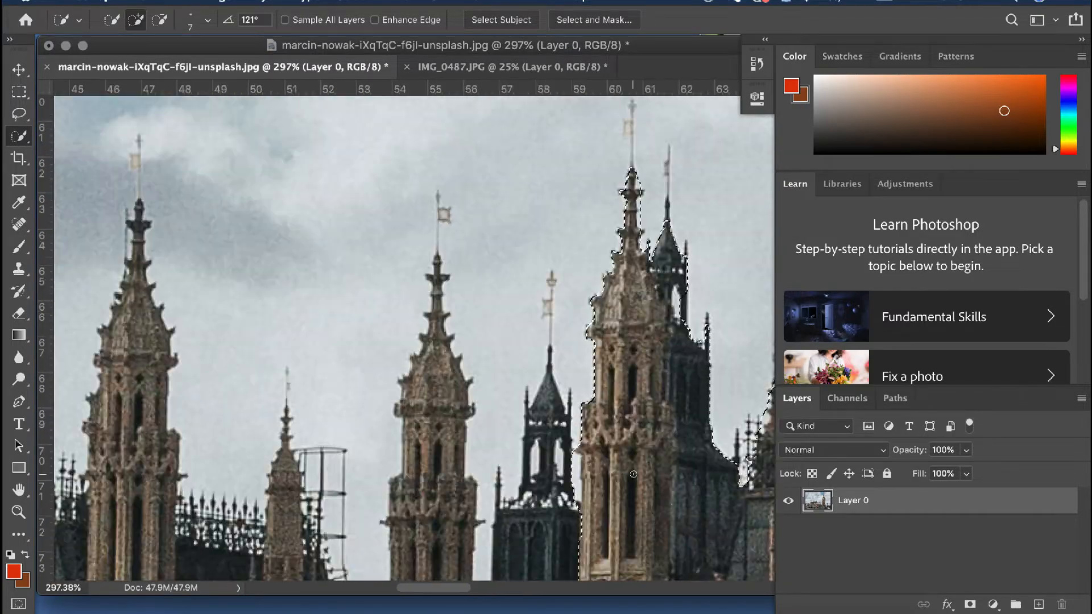
scroll(546, 284, "down", 4)
mouse_move(614, 256)
left_mouse_down()
mouse_move(549, 427)
mouse_move(470, 186)
left_mouse_up()
scroll(549, 398, "down", 1)
scroll(469, 186, "left", 3)
scroll(470, 228, "down", 2)
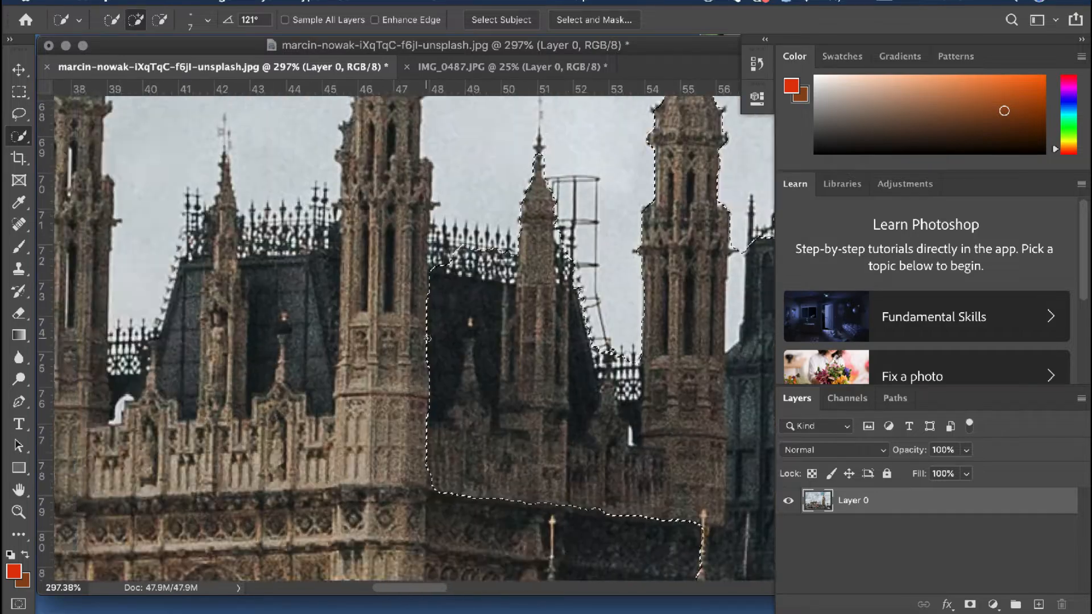
Add the dark roof section and adjoining turret near the palace's left end to the selection
scroll(488, 284, "up", 5)
key("super+0")
scroll(488, 353, "up", 10)
scroll(533, 396, "down", 1)
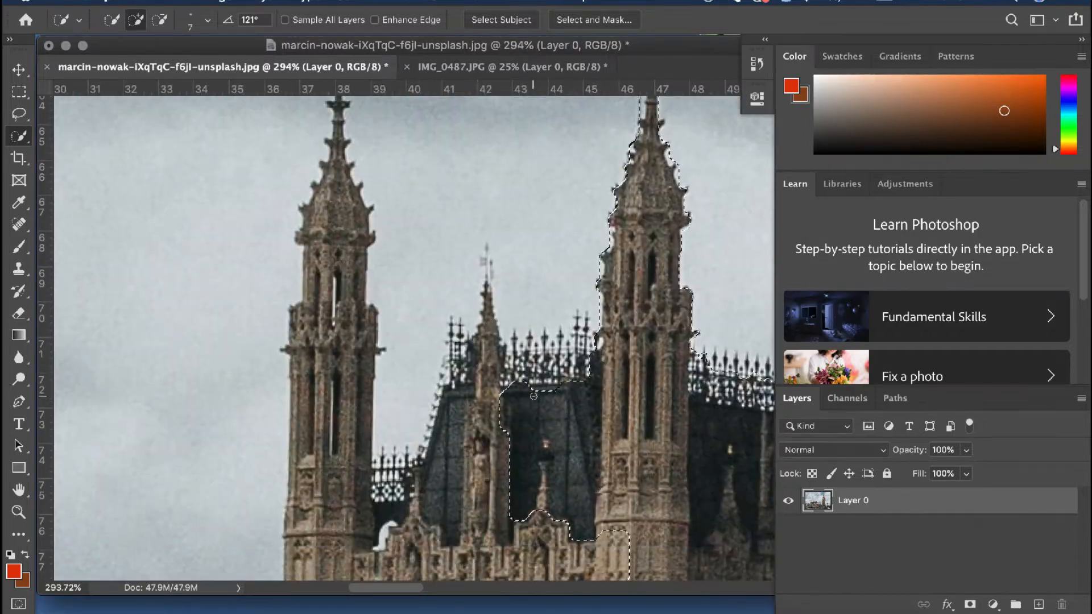
scroll(416, 514, "up", 3)
scroll(409, 398, "down", 8)
scroll(400, 319, "up", 7)
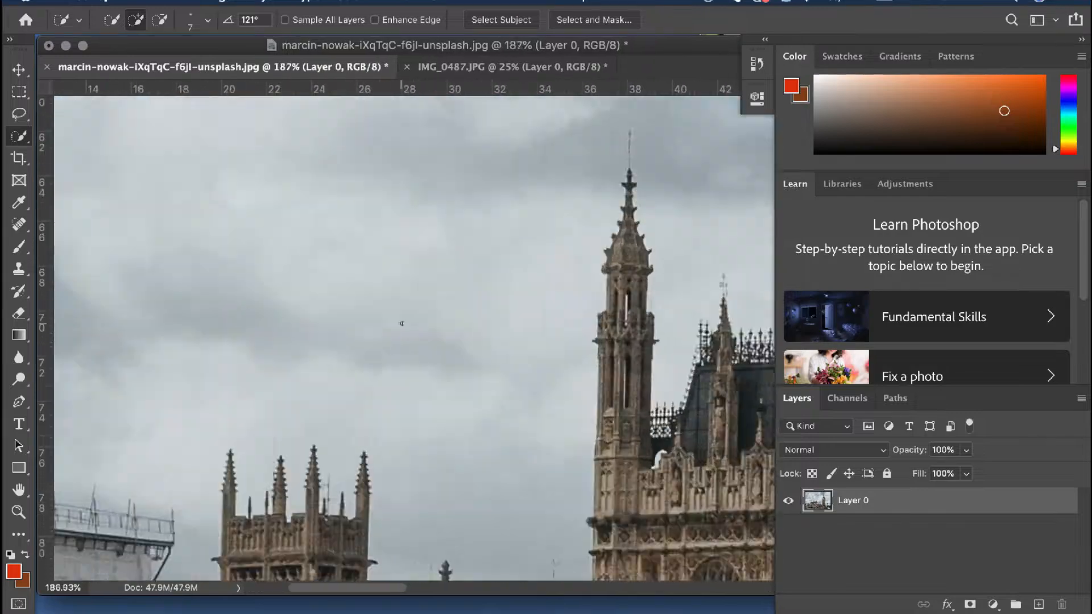
scroll(708, 485, "down", 4)
scroll(426, 306, "down", 8)
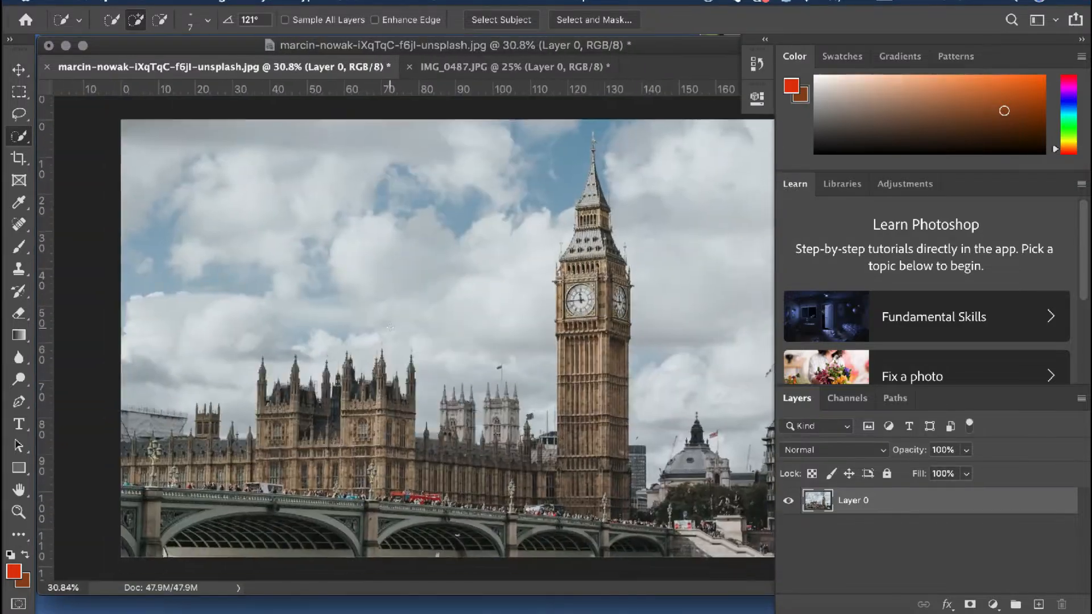
Extend the selection over the palace's upper walls and the low spired roof at its left side
scroll(443, 455, "up", 5)
scroll(443, 455, "up", 3)
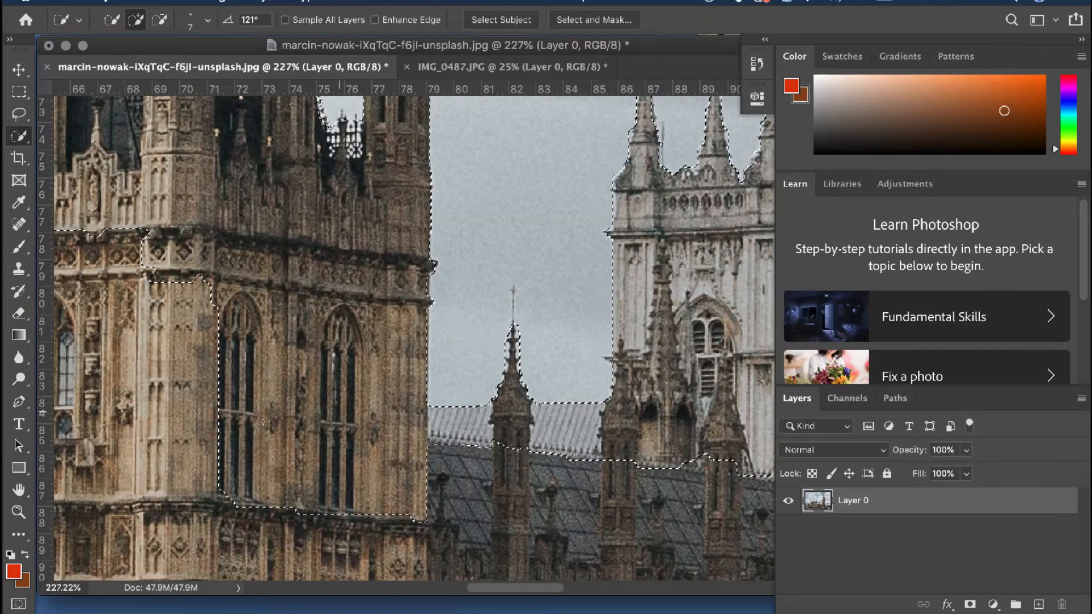
scroll(361, 408, "left", 15)
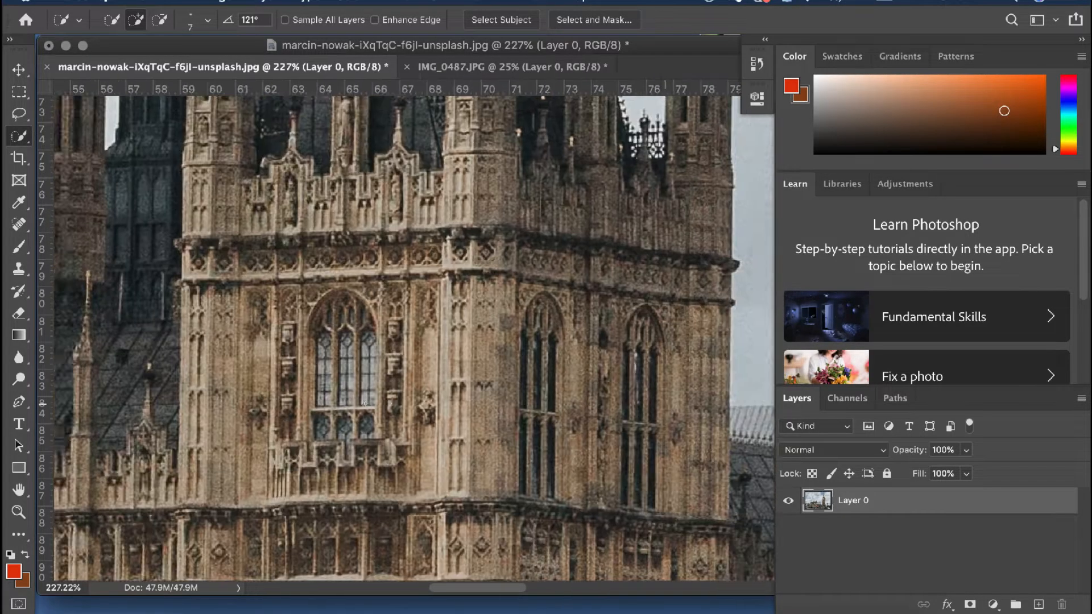
scroll(364, 404, "left", 7)
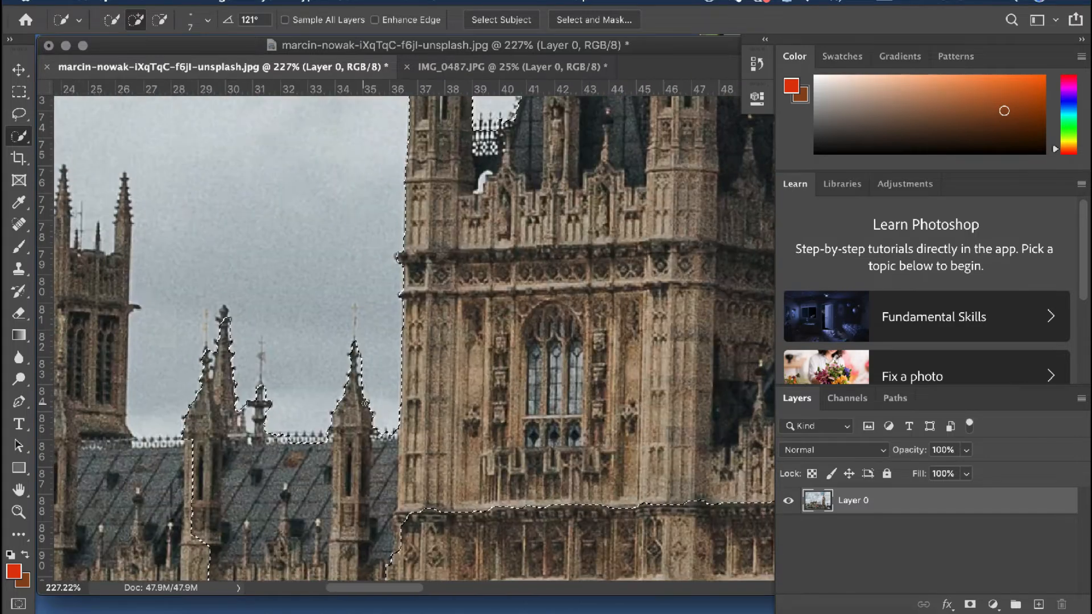
Add a layer mask to Layer 0 that shows only the selected buildings
scroll(391, 451, "down", 10)
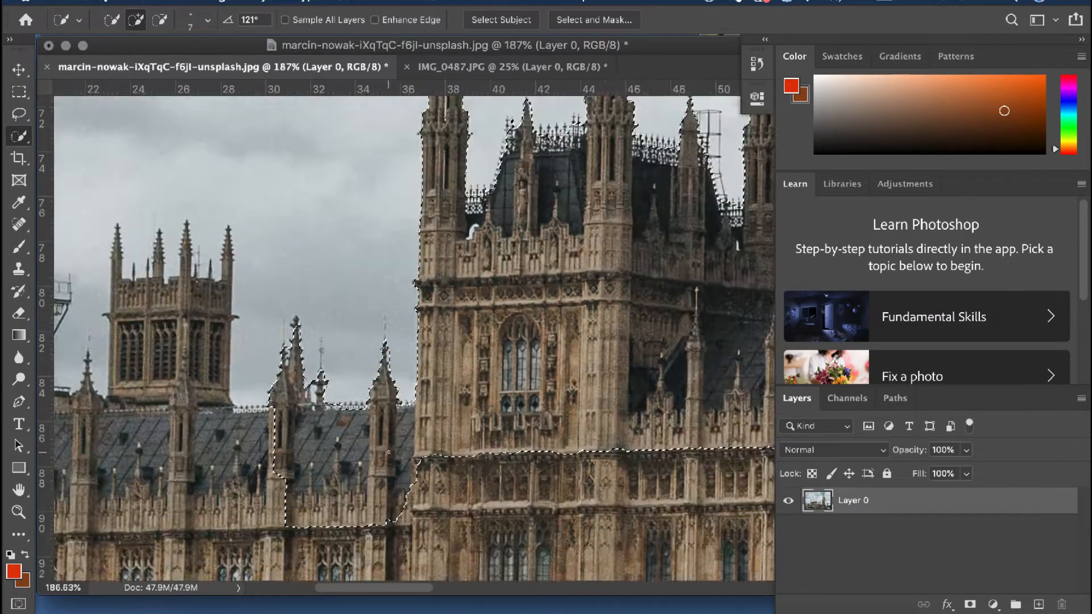
scroll(390, 452, "down", 6)
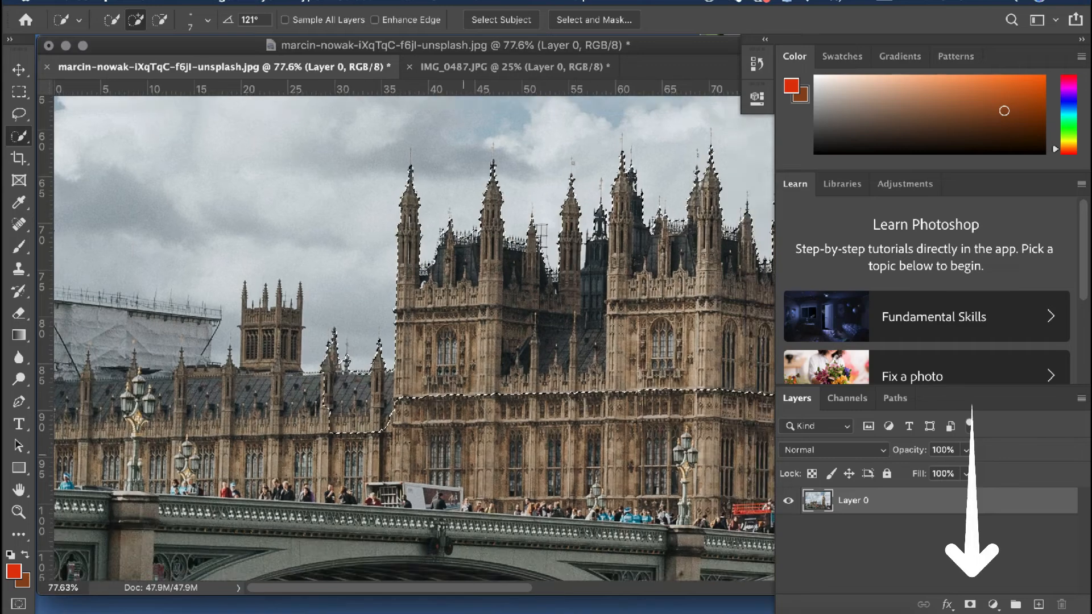
scroll(391, 452, "down", 4)
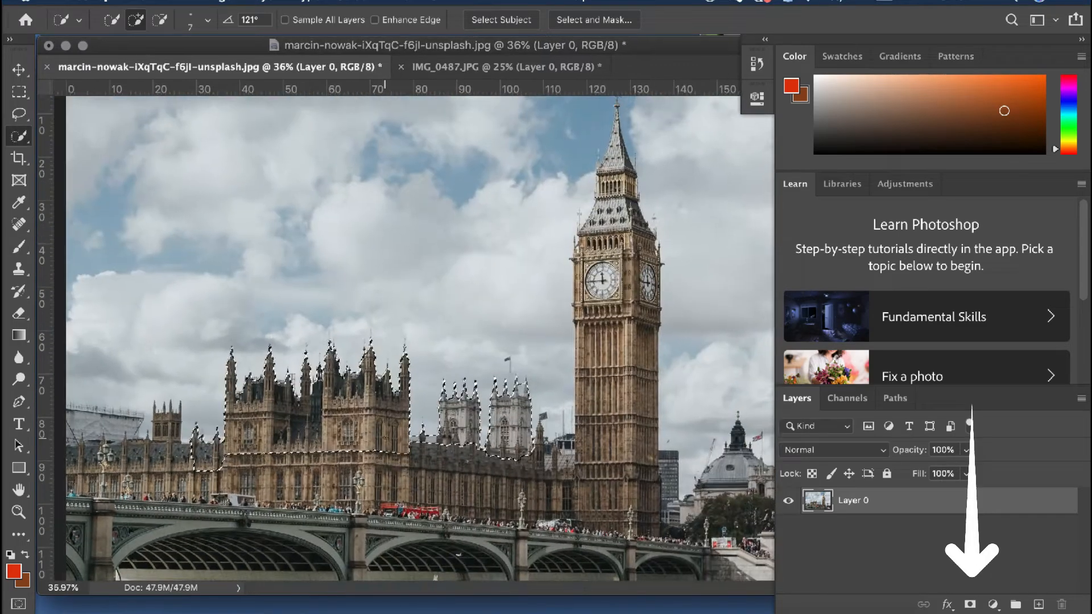
scroll(390, 452, "down", 2)
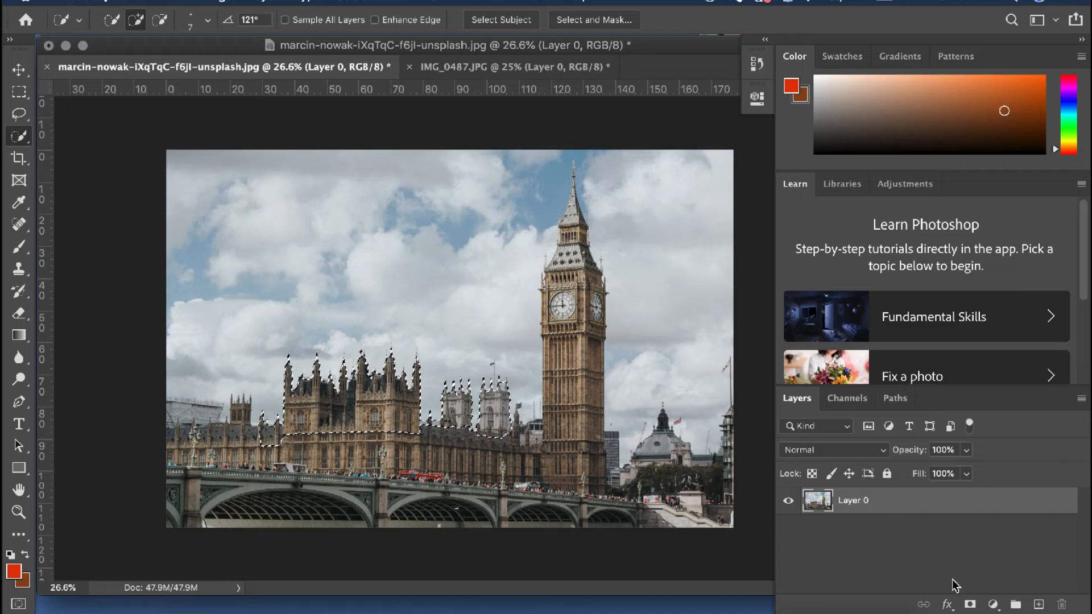
left_click(972, 606)
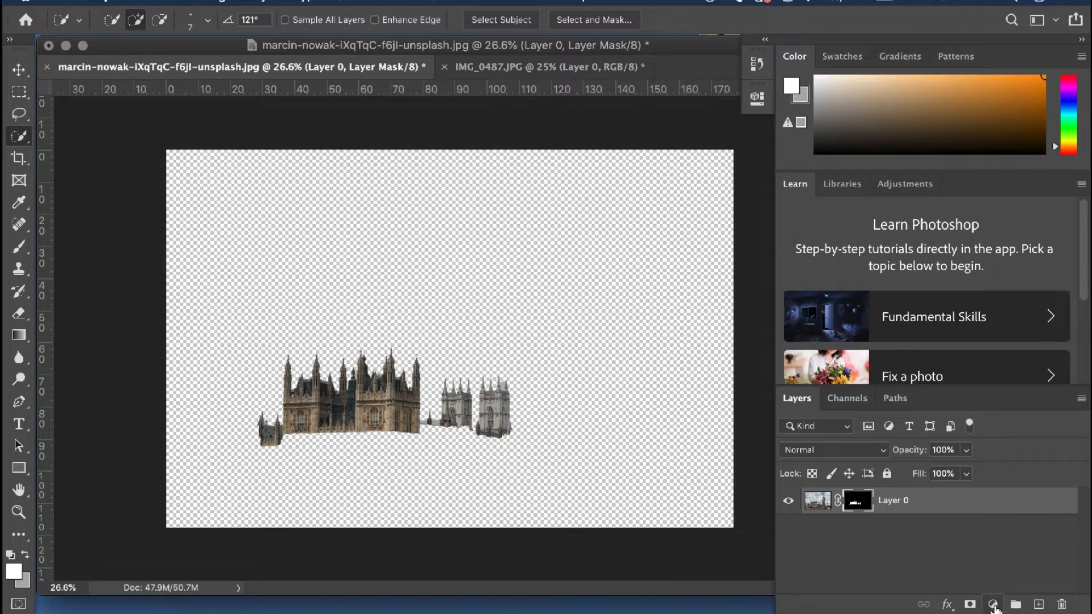
Add a Solid Color fill layer in black (000000) and place it beneath Layer 0
left_click(993, 606)
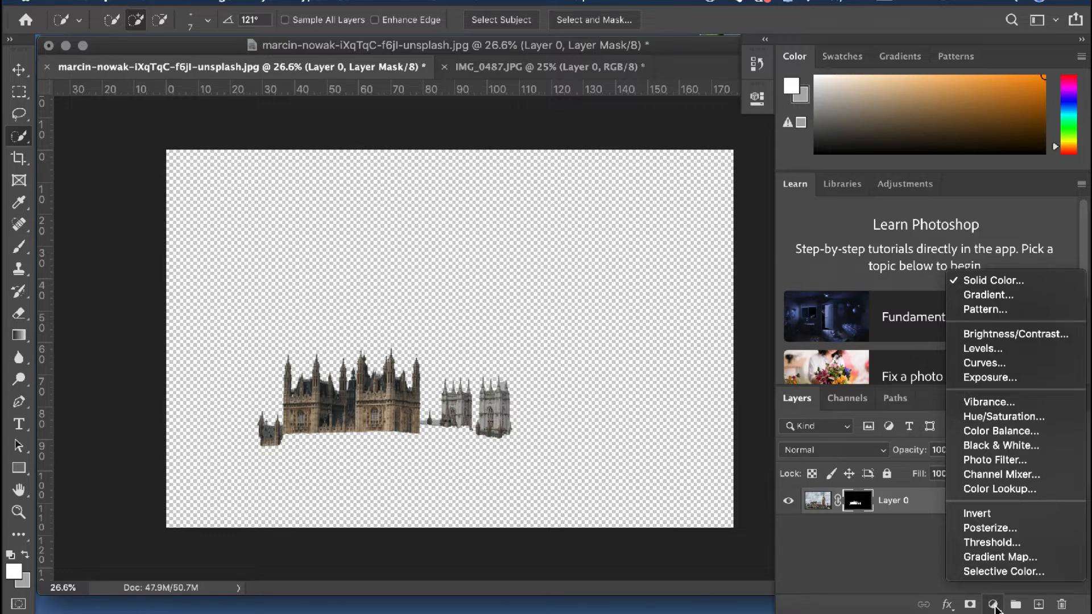
left_click(992, 283)
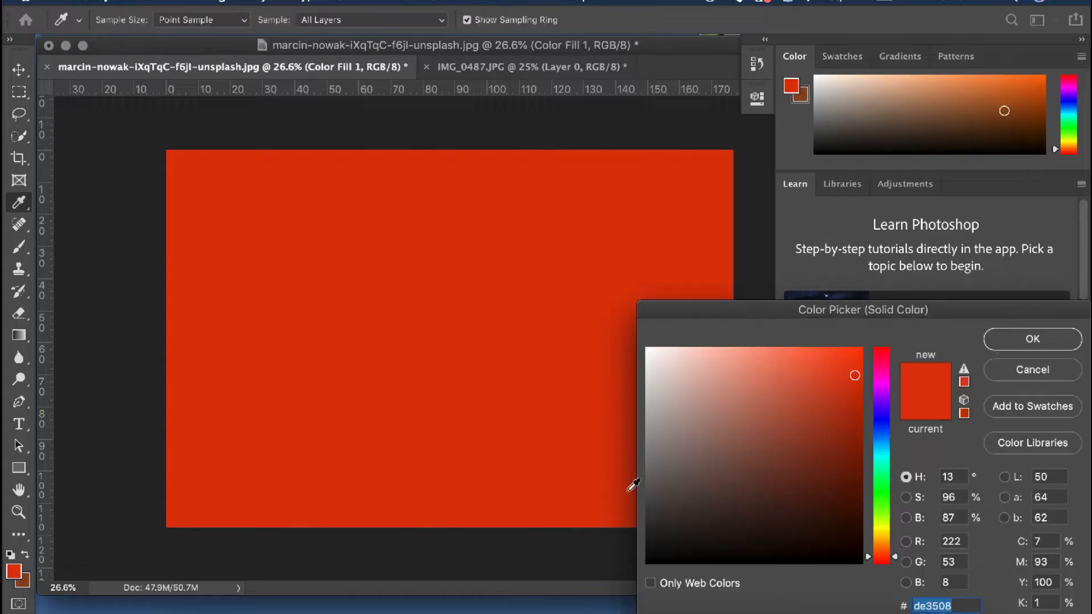
left_click_drag(739, 451, 858, 574)
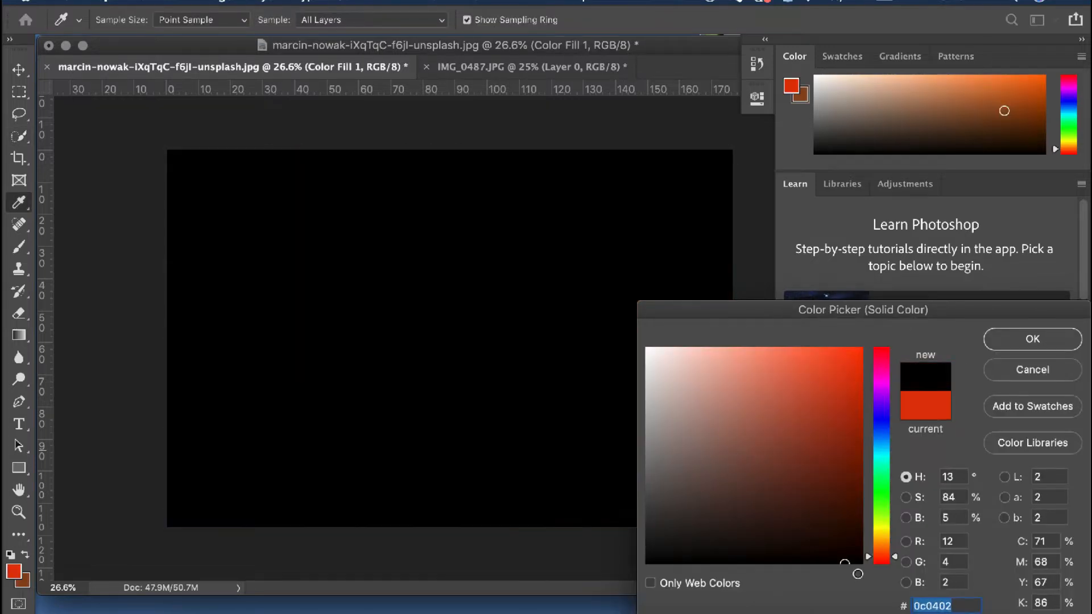
left_click(1032, 340)
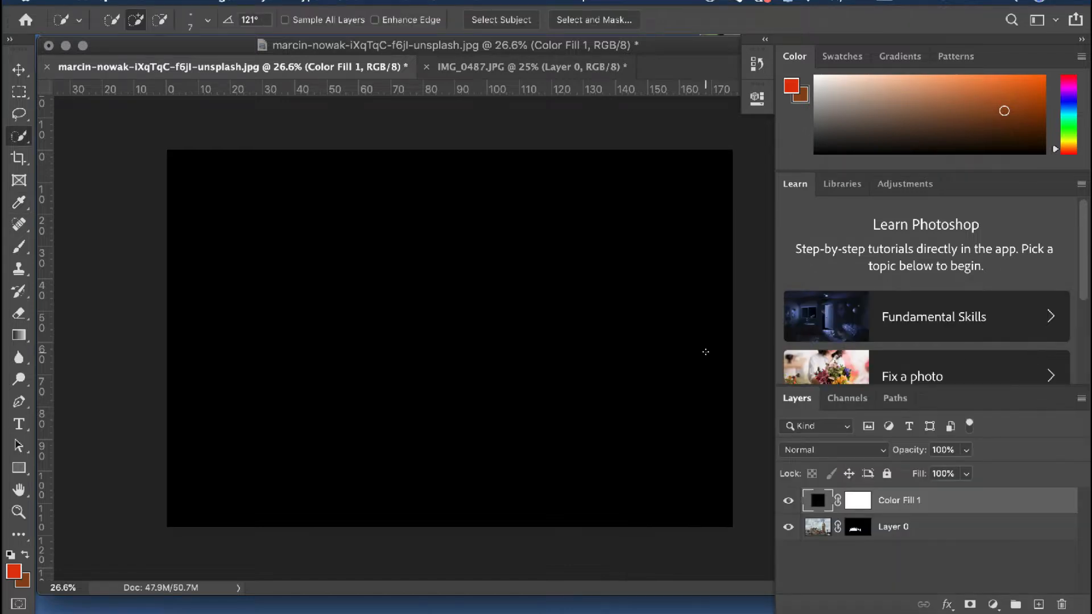
left_click_drag(822, 502, 824, 545)
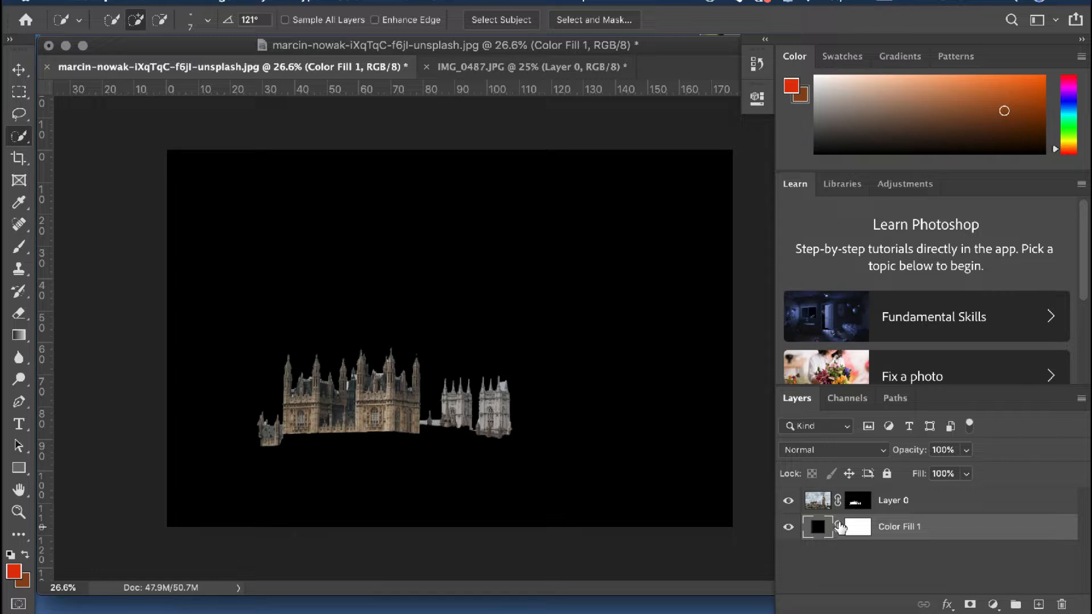
Open Layer 0's mask in the Select and Mask workspace
left_click(859, 504)
right_click(860, 503)
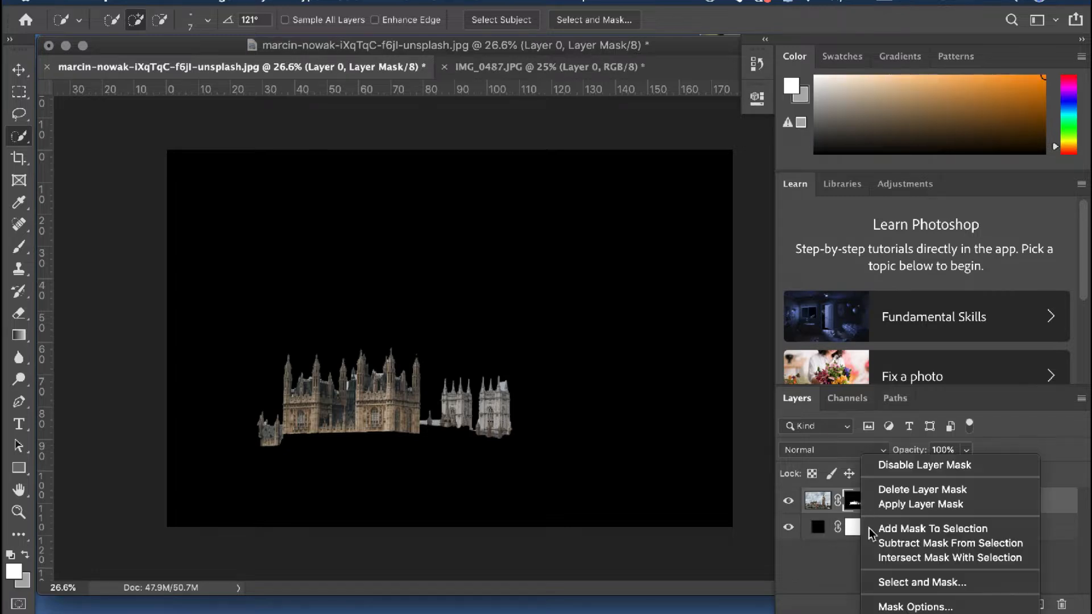
left_click(904, 586)
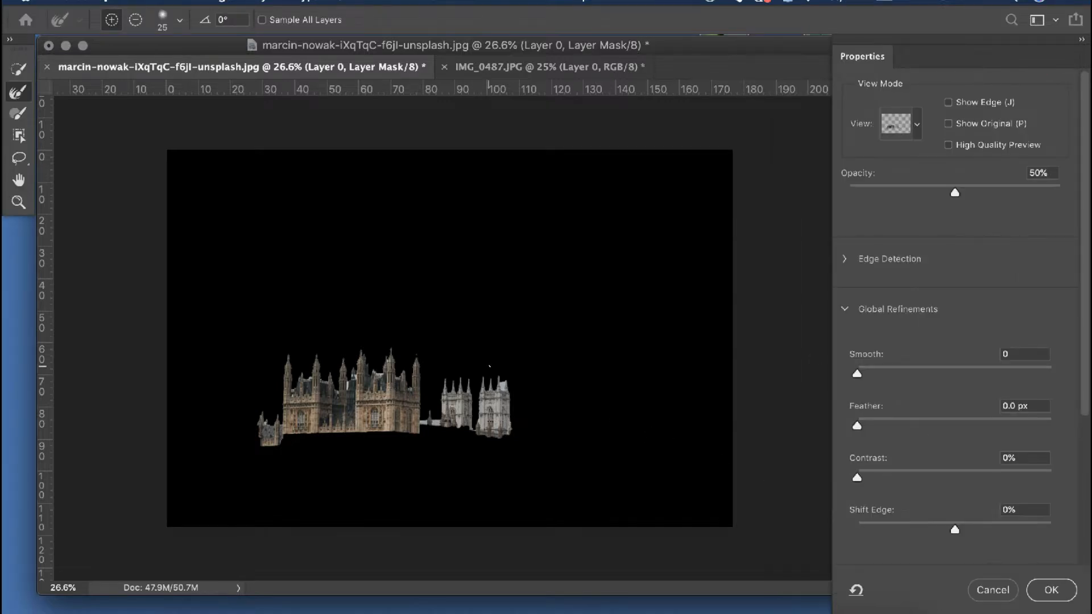
scroll(490, 366, "up", 10)
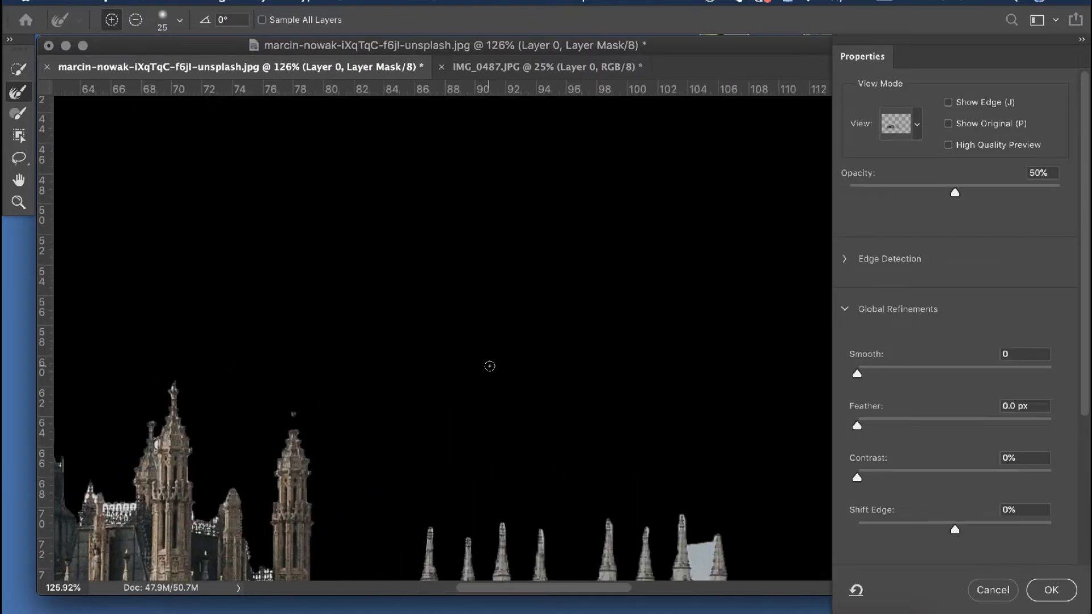
Refine the mask along the left white tower's near-side spire and the walls facing the gap between the two white towers, using brush size 9
scroll(490, 367, "up", 5)
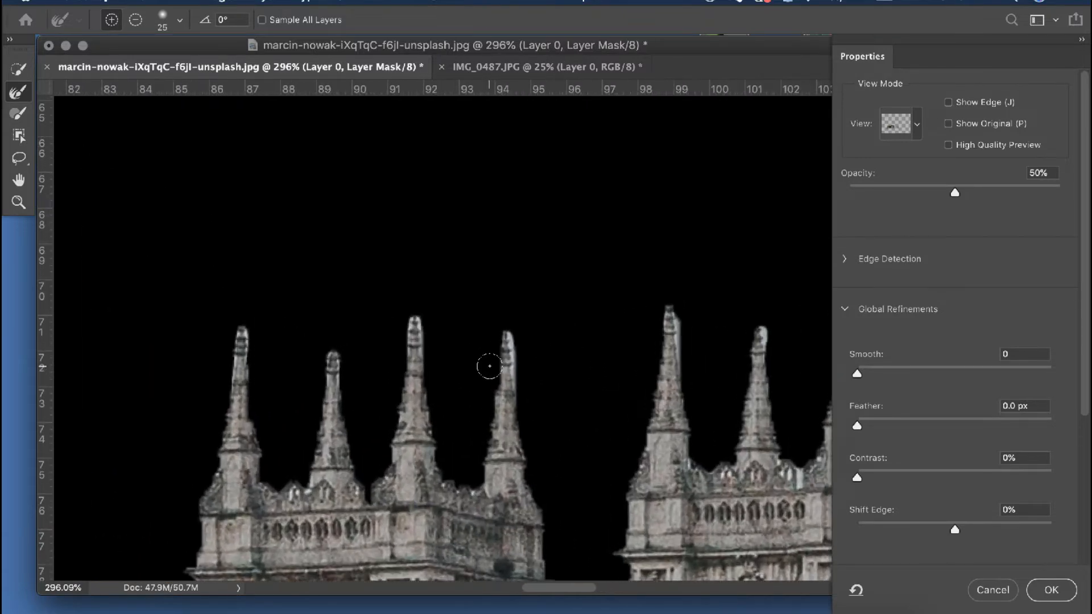
scroll(490, 366, "up", 4)
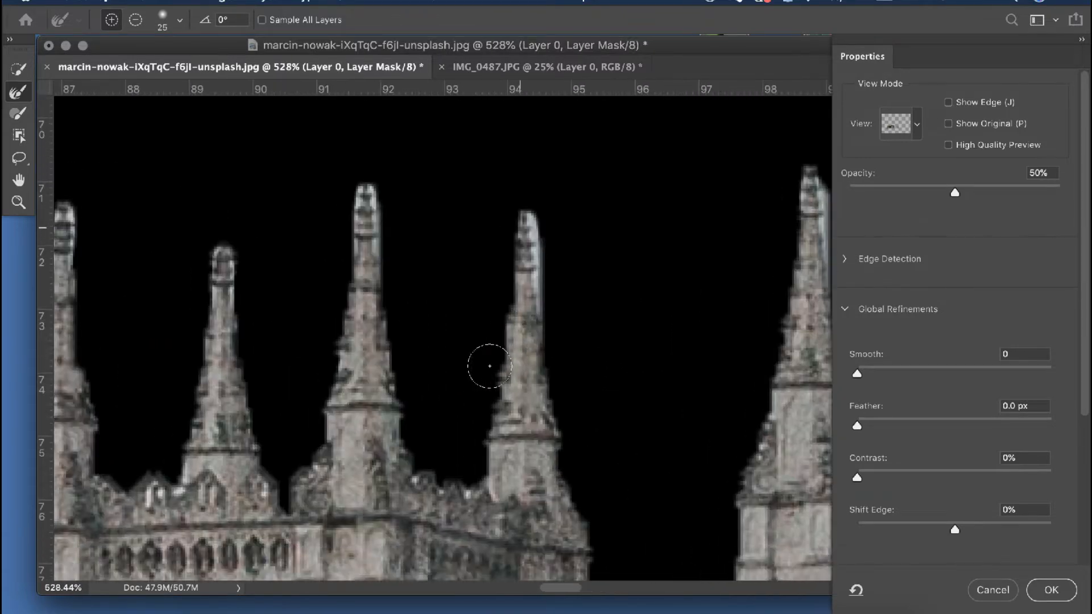
scroll(490, 367, "up", 1)
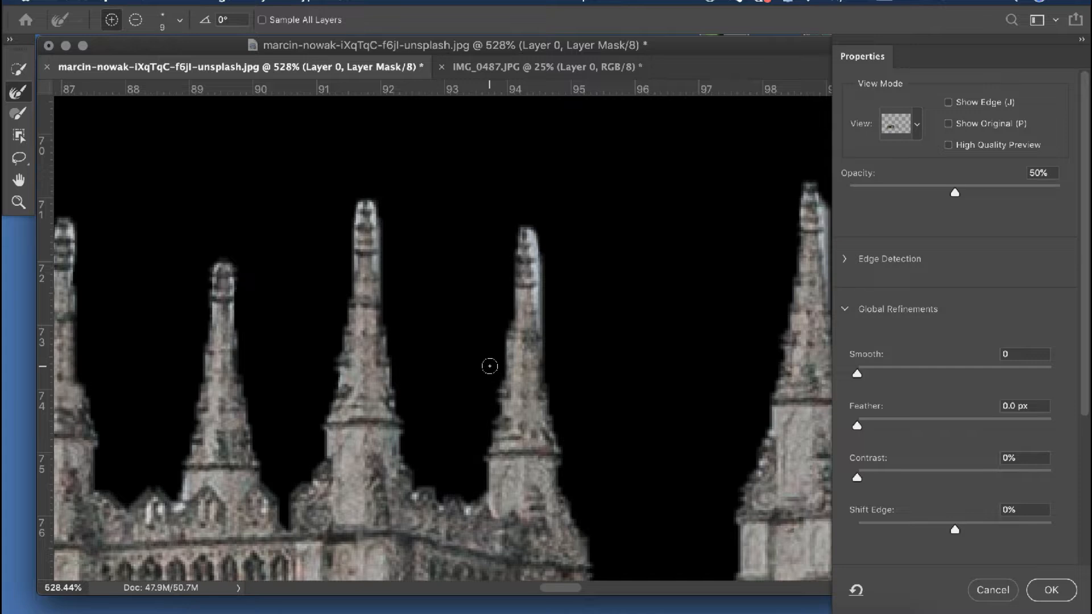
left_click_drag(536, 276, 530, 205)
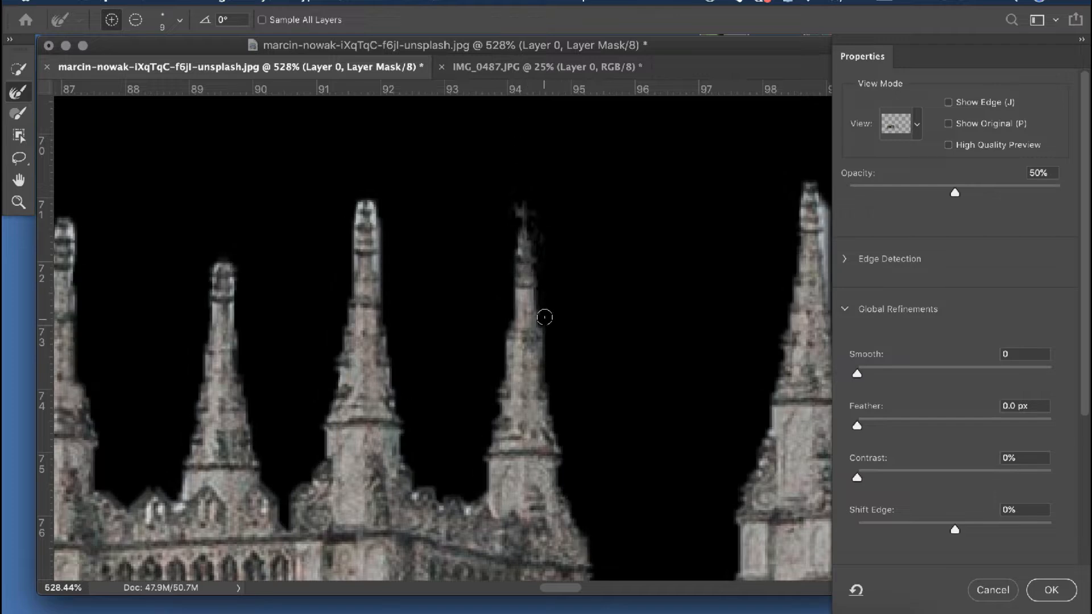
scroll(587, 392, "down", 10)
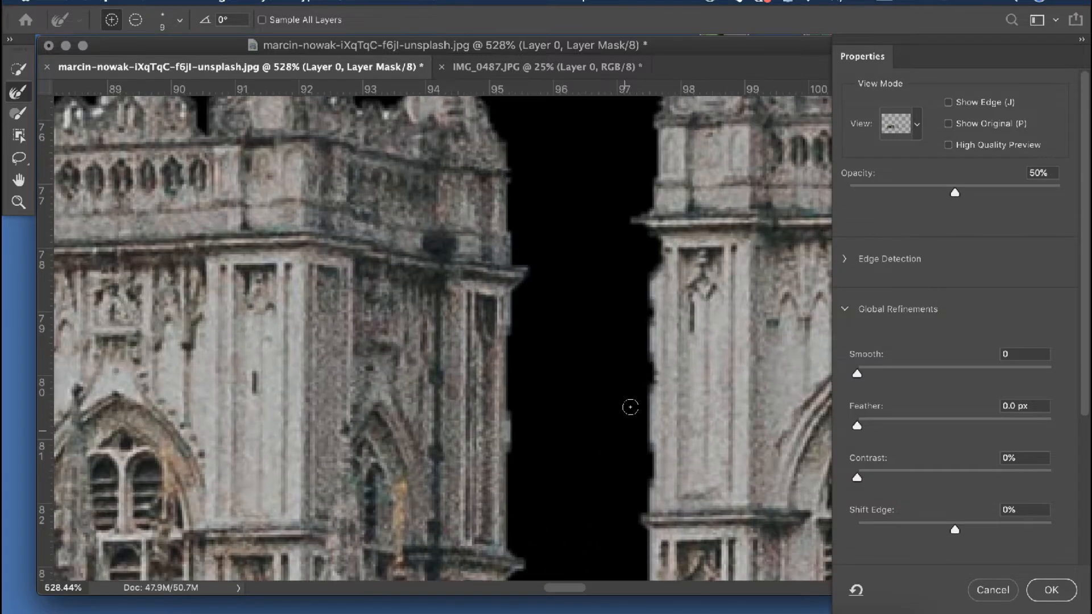
scroll(640, 322, "up", 10)
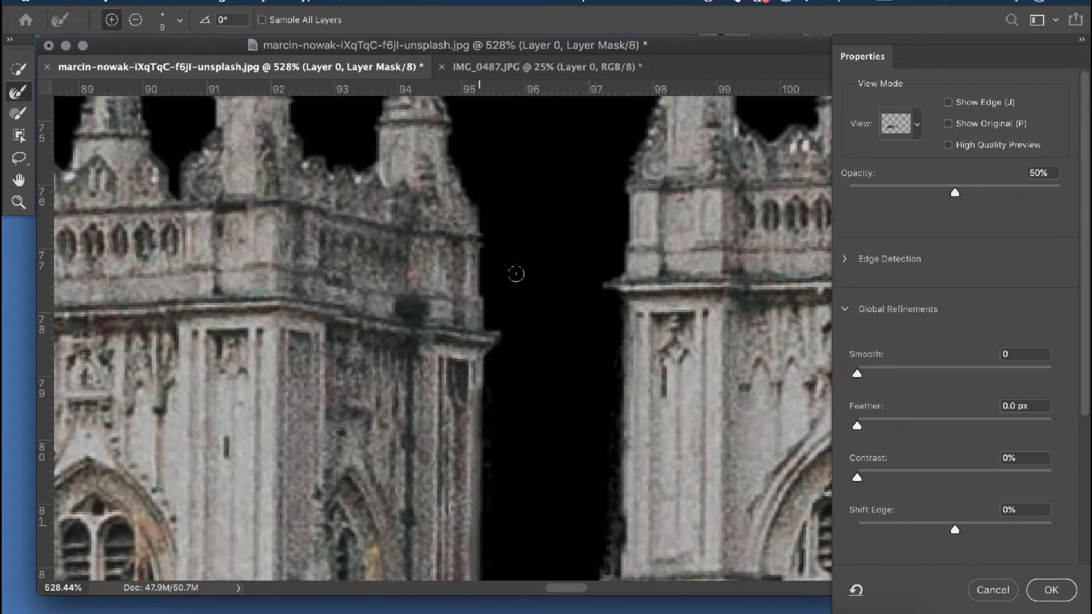
Reduce the Refine Edge brush to size 5 and refine the left white tower's remaining spires, parapet and outer edge
scroll(428, 323, "left", 6)
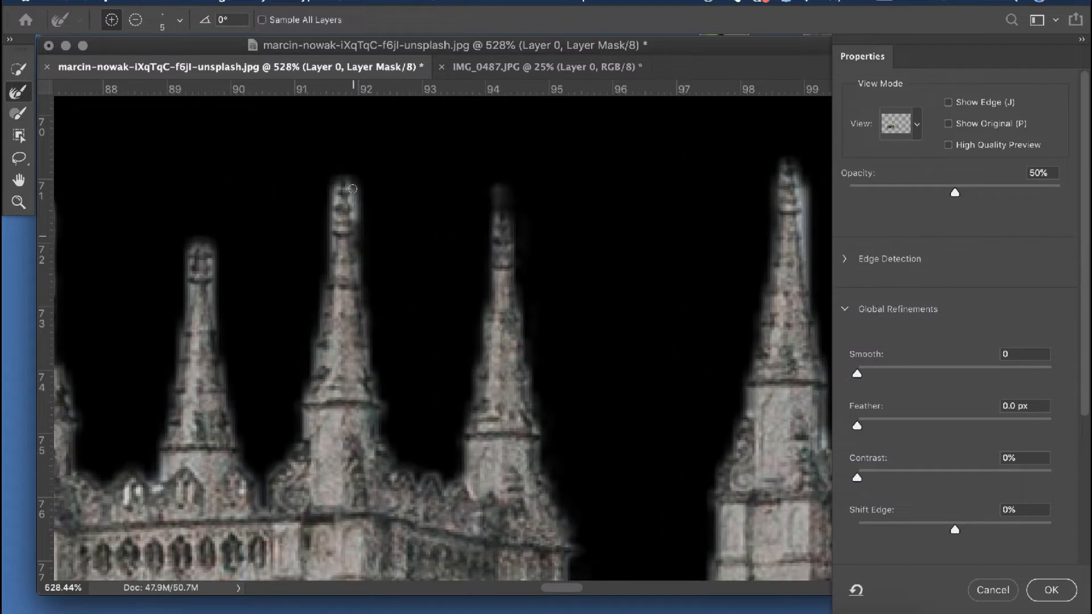
key("bracketleft")
key("bracketleft")
key("bracketleft")
key("bracketleft")
scroll(328, 317, "left", 6)
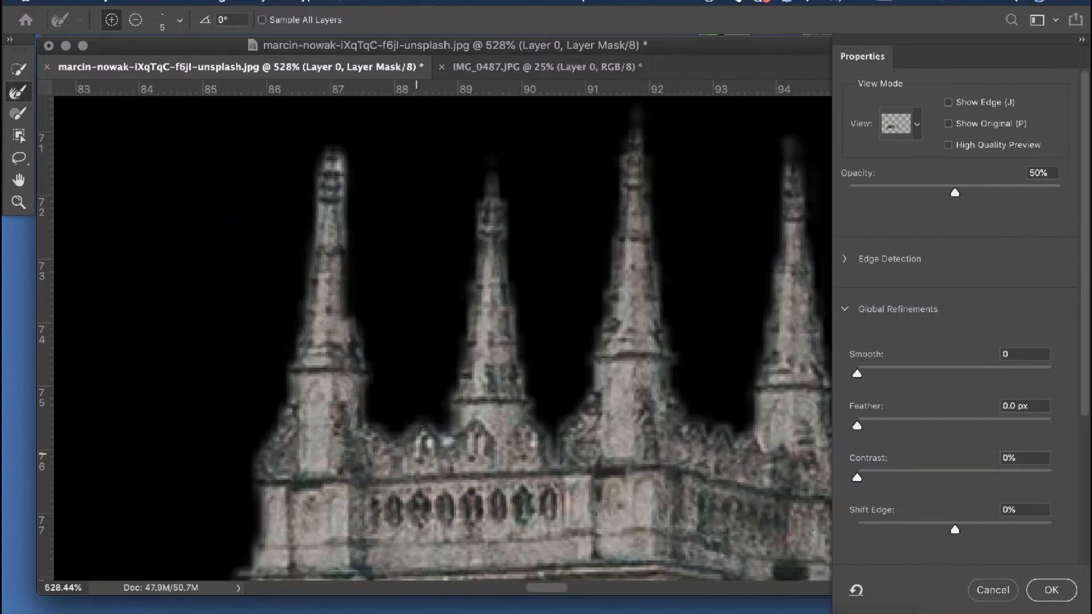
scroll(338, 161, "down", 14)
scroll(364, 341, "left", 6)
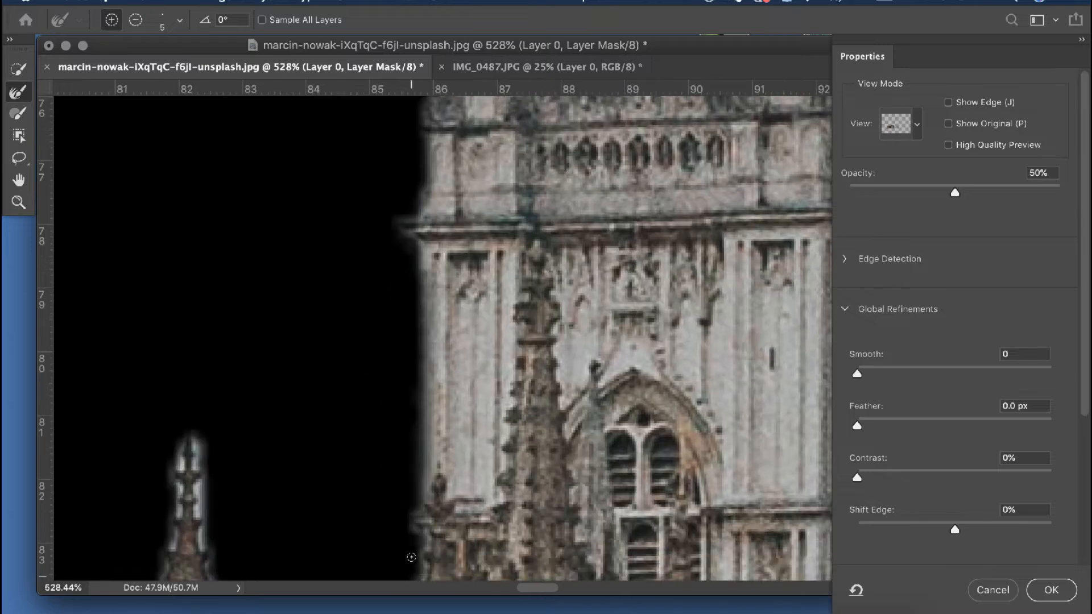
Enlarge the Refine Edge brush to size 9 and refine the brown palace's rightmost turret and the small pinnacle beside it
key("bracketright")
key("bracketright")
key("bracketright")
key("bracketright")
scroll(379, 429, "left", 6)
scroll(353, 354, "up", 20)
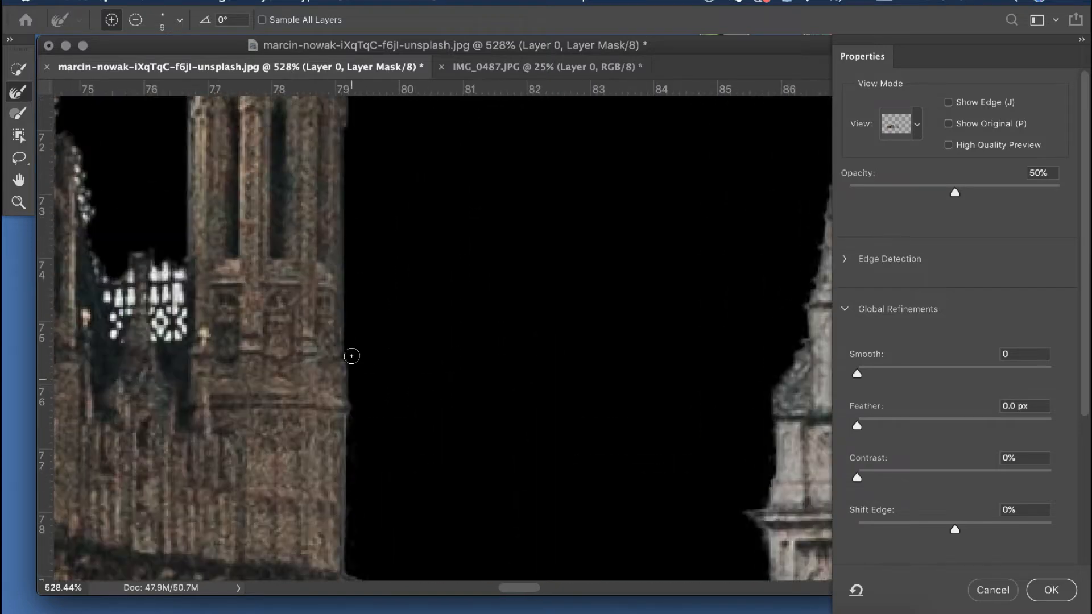
scroll(319, 302, "up", 10)
scroll(319, 302, "down", 12)
scroll(364, 342, "left", 4)
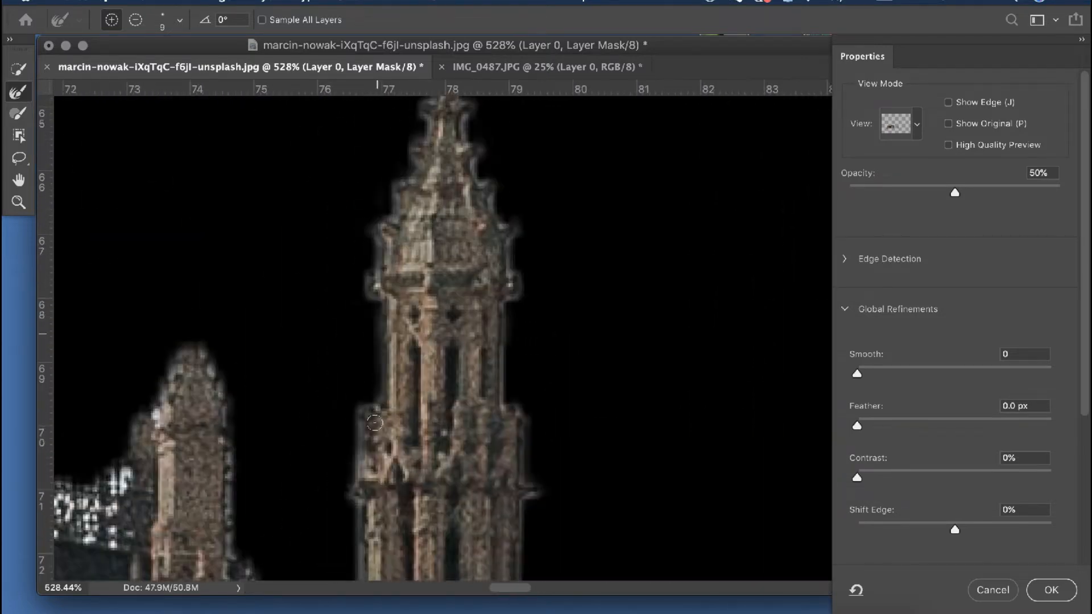
scroll(297, 361, "up", 6)
scroll(400, 207, "left", 6)
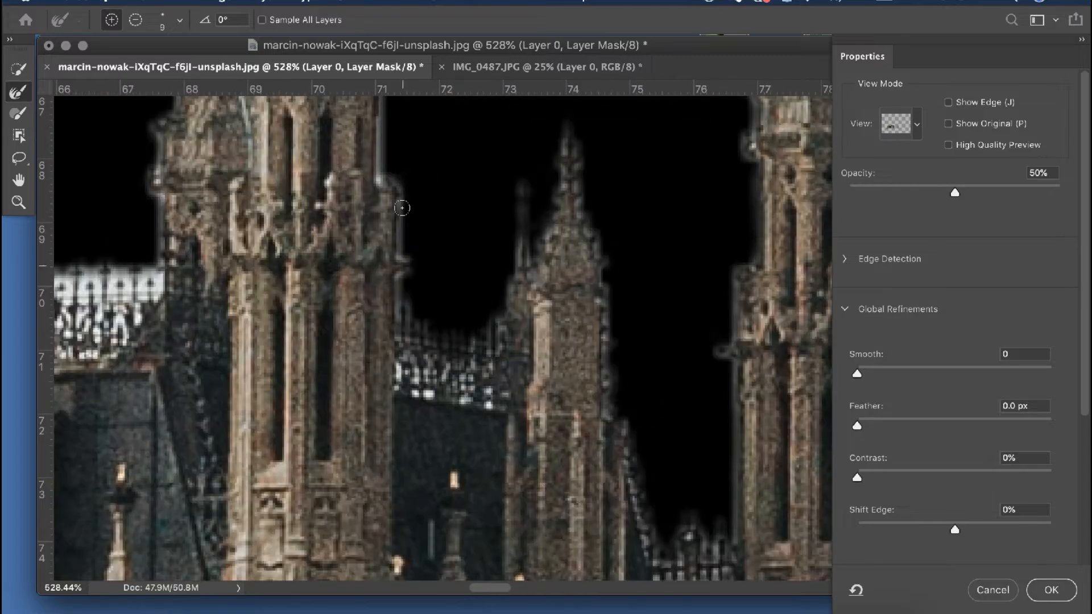
Refine the edges of the palace's next tall turret, including its spire tip and the shorter turret beside it
scroll(554, 245, "up", 5)
scroll(249, 414, "left", 4)
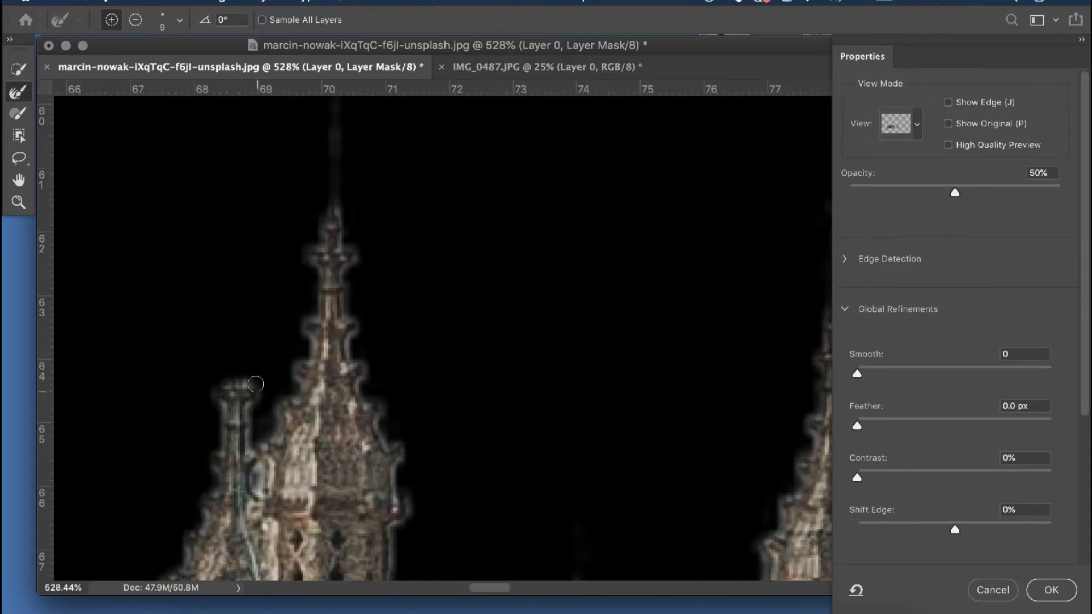
scroll(249, 414, "down", 10)
scroll(455, 364, "up", 12)
left_click_drag(259, 495, 131, 478)
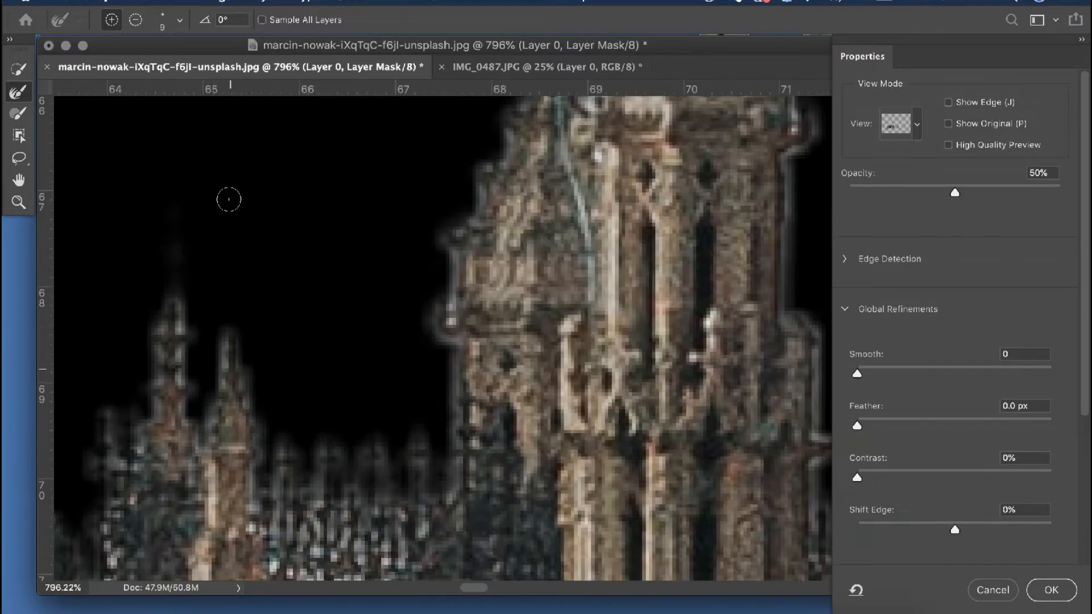
Refine the mask around the small pinnacles, the roof cresting and the dark spired turret behind the palace
scroll(229, 200, "left", 5)
scroll(306, 110, "down", 2)
scroll(306, 110, "up", 5)
left_click_drag(296, 114, 327, 312)
scroll(327, 311, "up", 6)
scroll(296, 342, "down", 9)
scroll(296, 342, "left", 7)
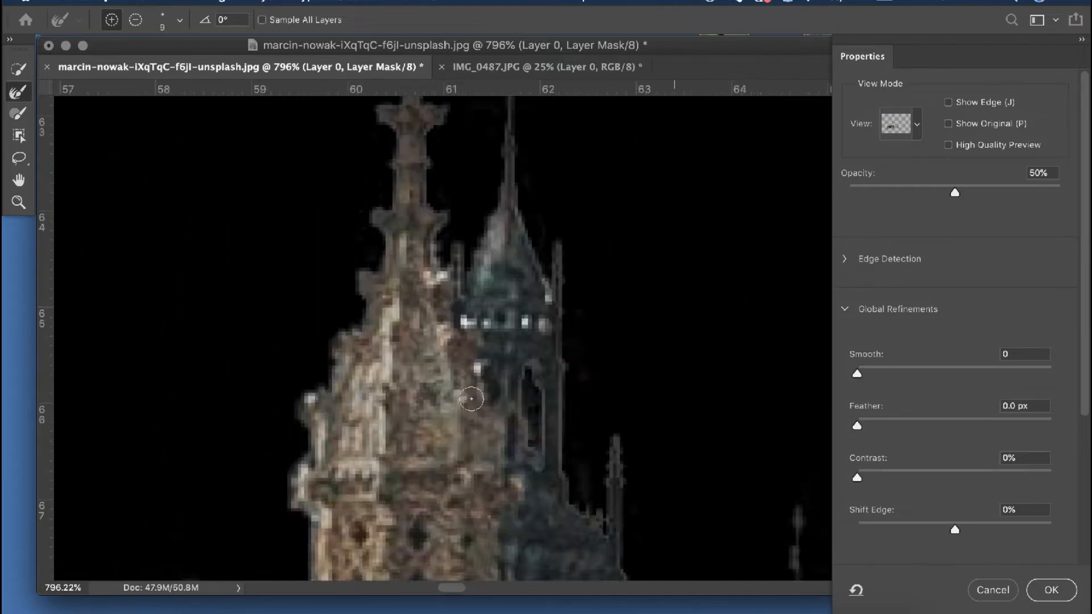
Refine the outer edge of the brown turret next to the dark spire and the small dark lantern spire beyond it
scroll(374, 512, "down", 4)
left_click_drag(414, 364, 334, 170)
scroll(334, 90, "up", 4)
scroll(334, 90, "up", 5)
scroll(333, 90, "left", 4)
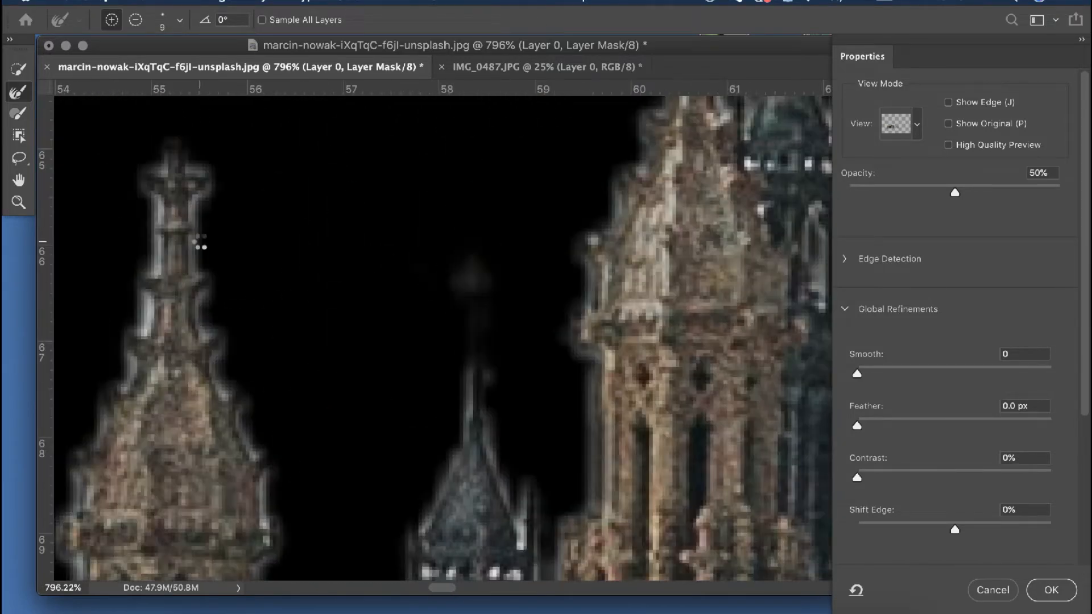
Refine the mask along the palace's neighbouring left turret and the gap between it and the dark lantern tower
left_click_drag(200, 241, 175, 153)
scroll(170, 312, "up", 5)
scroll(171, 313, "down", 8)
scroll(386, 468, "up", 5)
left_click_drag(385, 468, 427, 390)
scroll(427, 390, "down", 4)
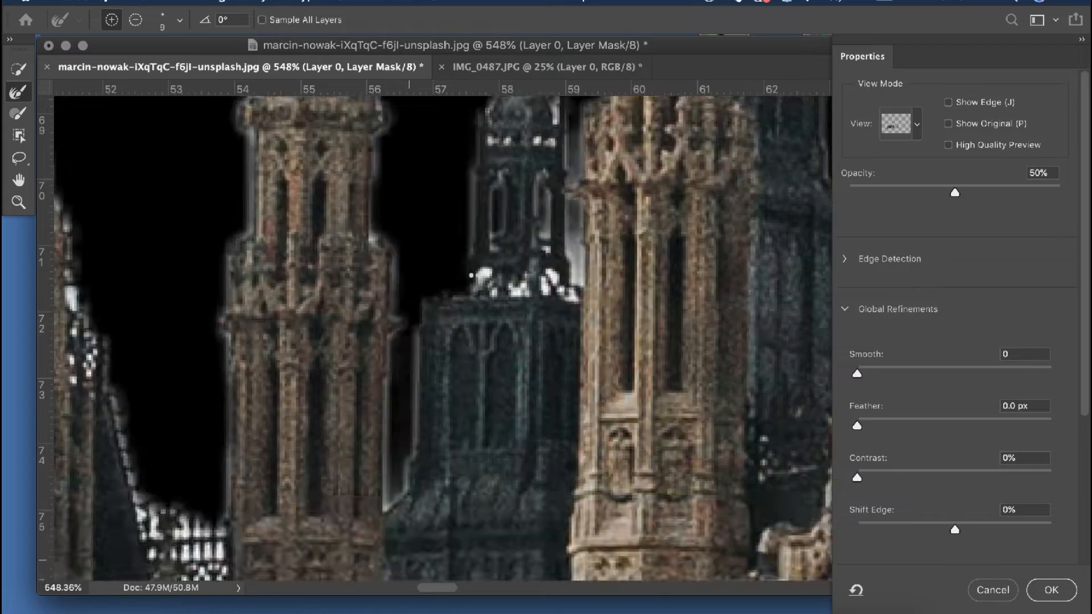
Refine the right white tower's spires and brush over the leftover sky patch between its two rightmost spires
scroll(475, 281, "down", 10)
scroll(775, 483, "up", 10)
scroll(775, 484, "right", 4)
mouse_move(554, 241)
left_mouse_down()
mouse_move(601, 335)
mouse_move(612, 386)
left_mouse_up()
scroll(612, 387, "right", 5)
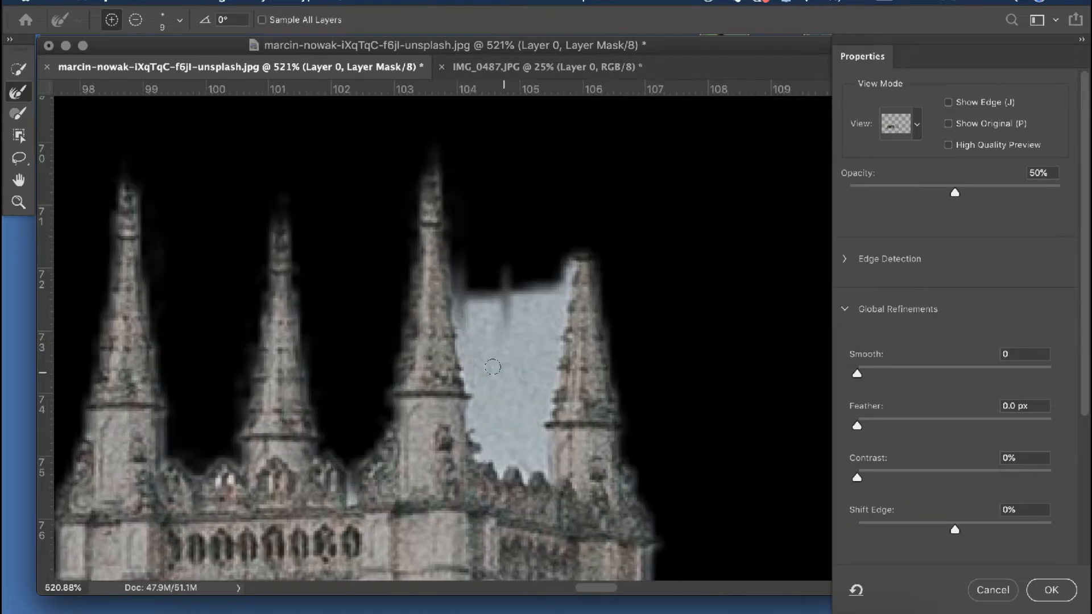
left_click_drag(508, 278, 556, 327)
scroll(559, 328, "down", 1)
scroll(559, 328, "right", 1)
left_click_drag(572, 245, 565, 135)
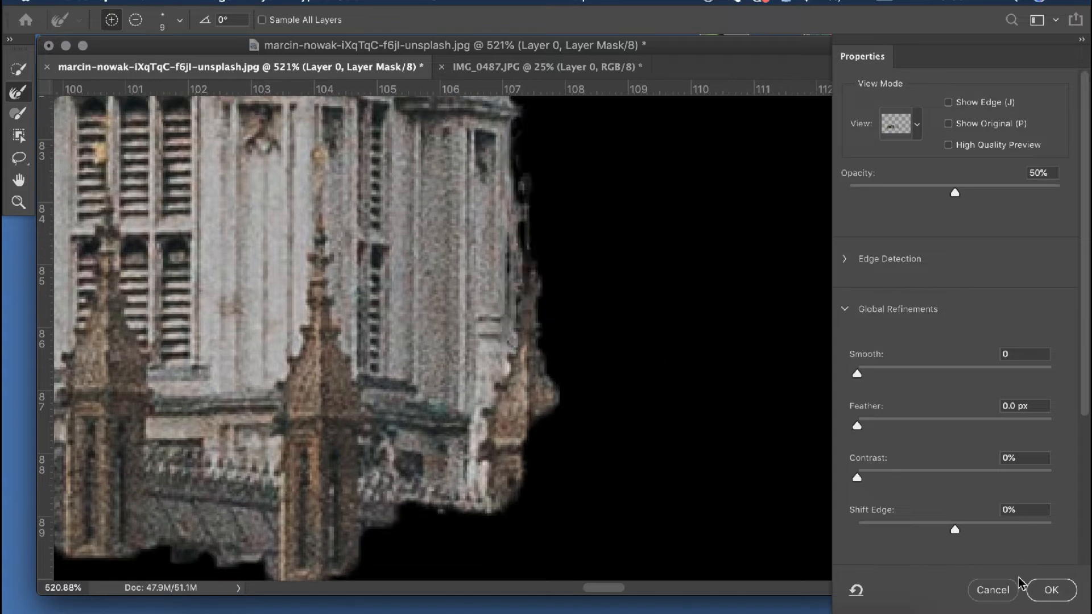
Output the refined mask as a layer copy, then adjust that copy's mask Contrast and Feather and output it as another masked copy
left_click(1031, 589)
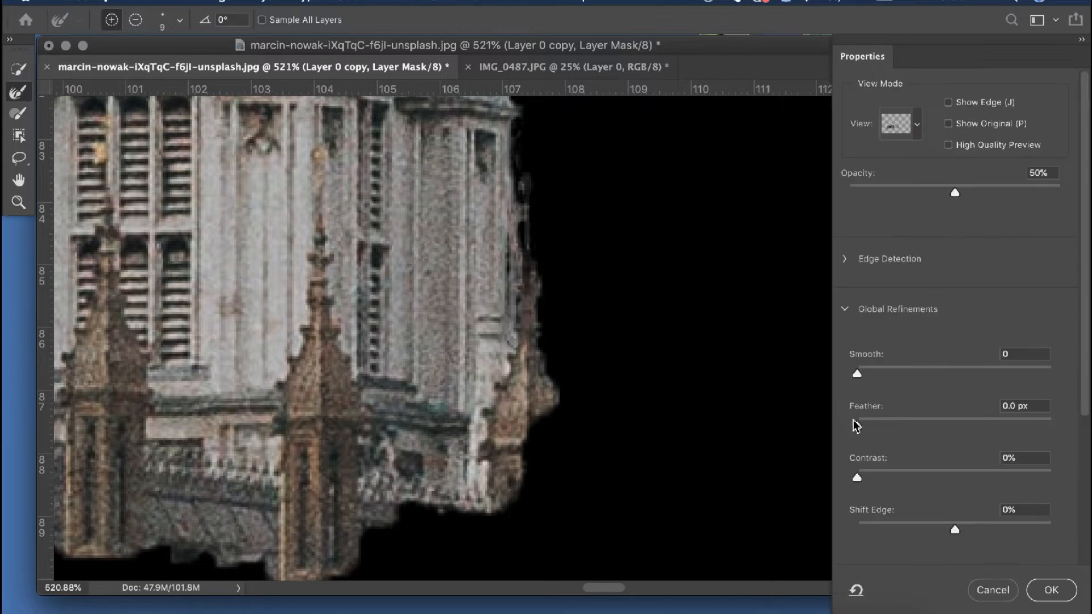
left_click_drag(857, 478, 861, 479)
left_click_drag(858, 426, 860, 427)
scroll(910, 433, "down", 5)
left_click(1062, 598)
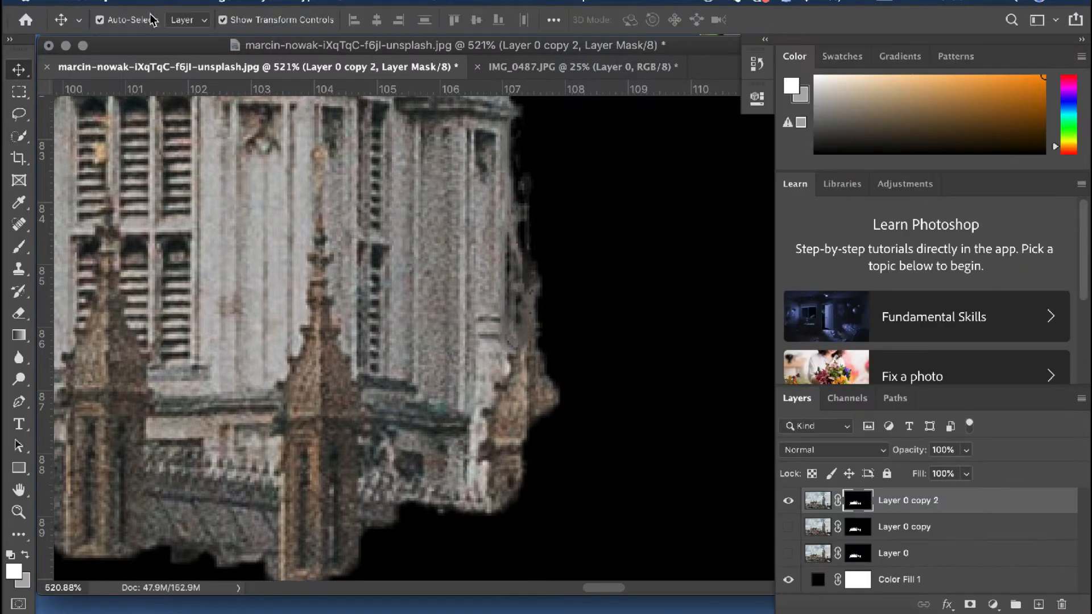
Create a new blank document with a white background
left_click(142, 2)
left_click(154, 16)
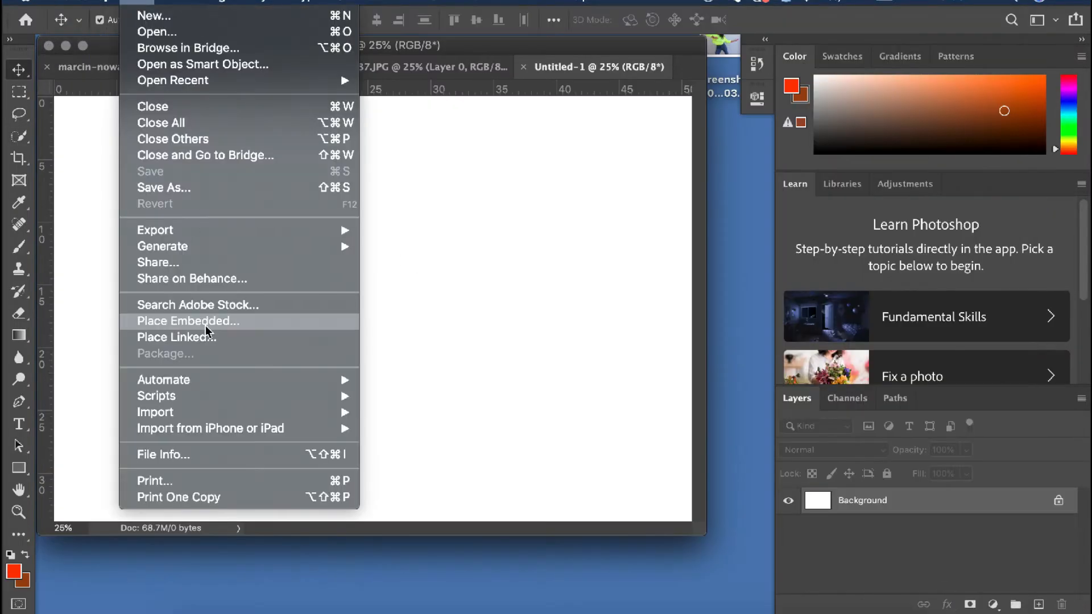
Open the Big Ben JPEG from the Downloads folder
left_click(157, 32)
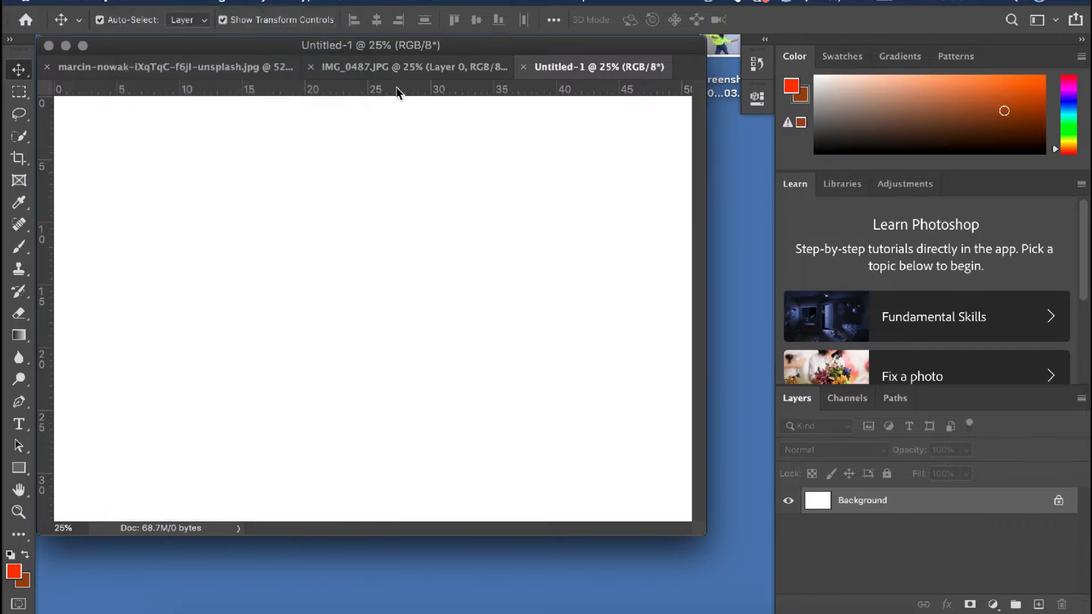
scroll(633, 228, "down", 10)
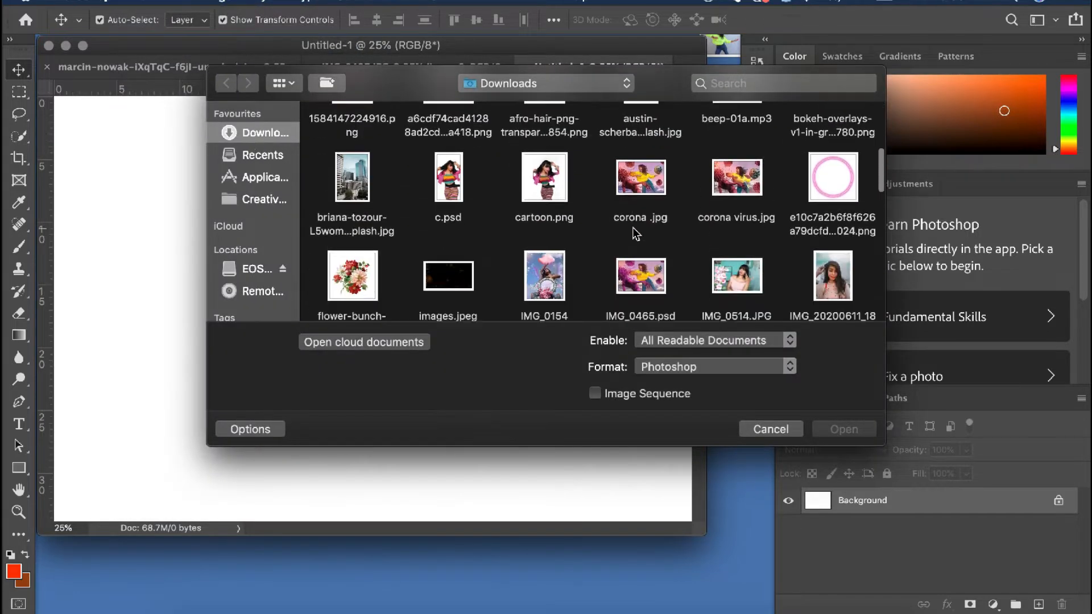
scroll(632, 227, "down", 5)
left_click(737, 151)
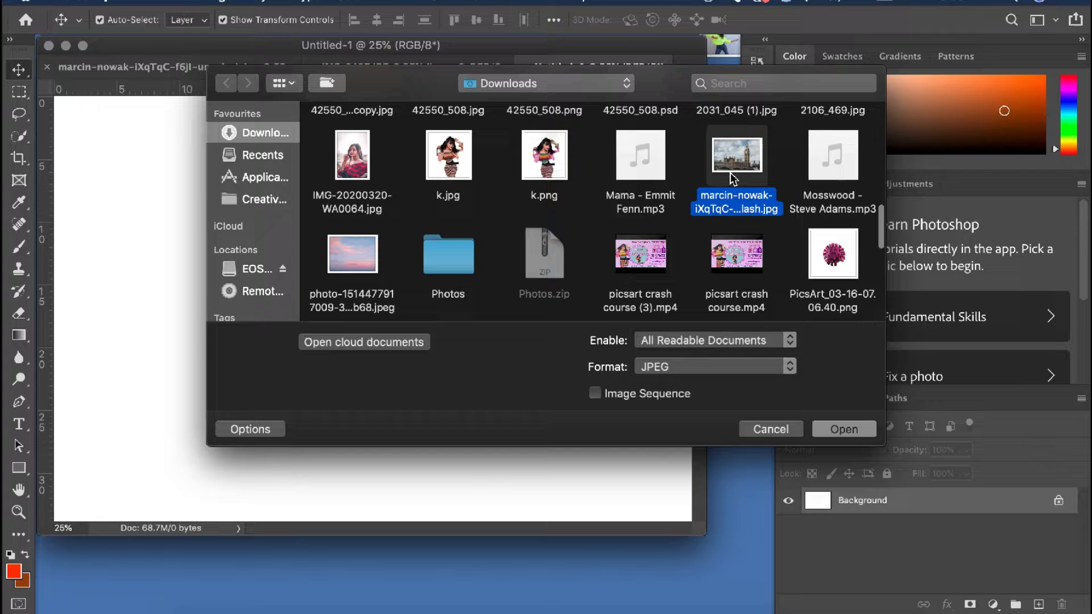
left_click(844, 429)
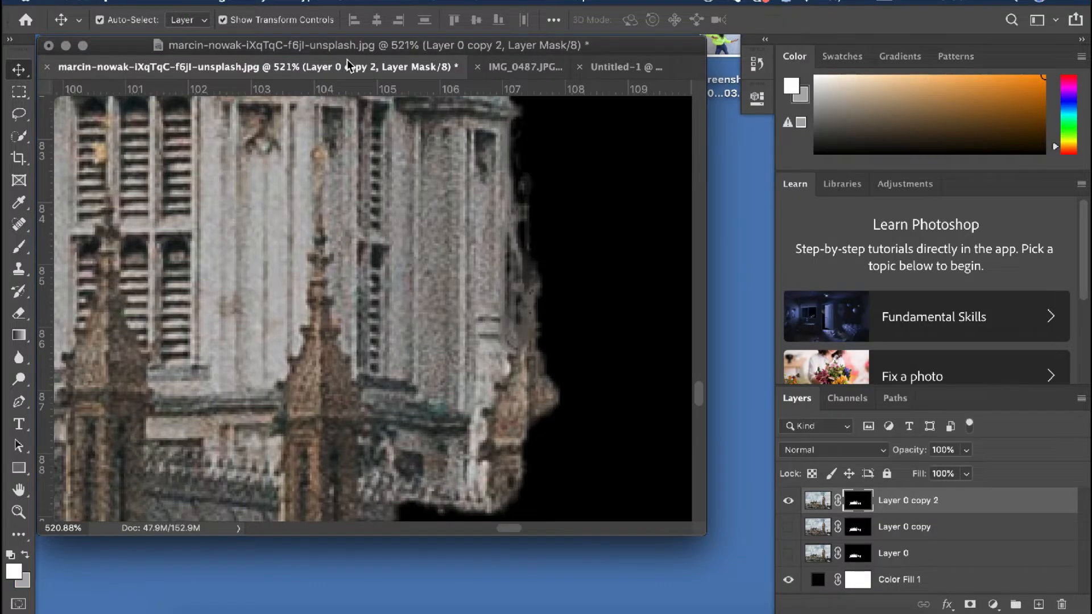
Place the Big Ben JPEG from Downloads as an embedded image in Untitled-1, filling the canvas
left_click(525, 66)
left_click(592, 67)
left_click(140, 3)
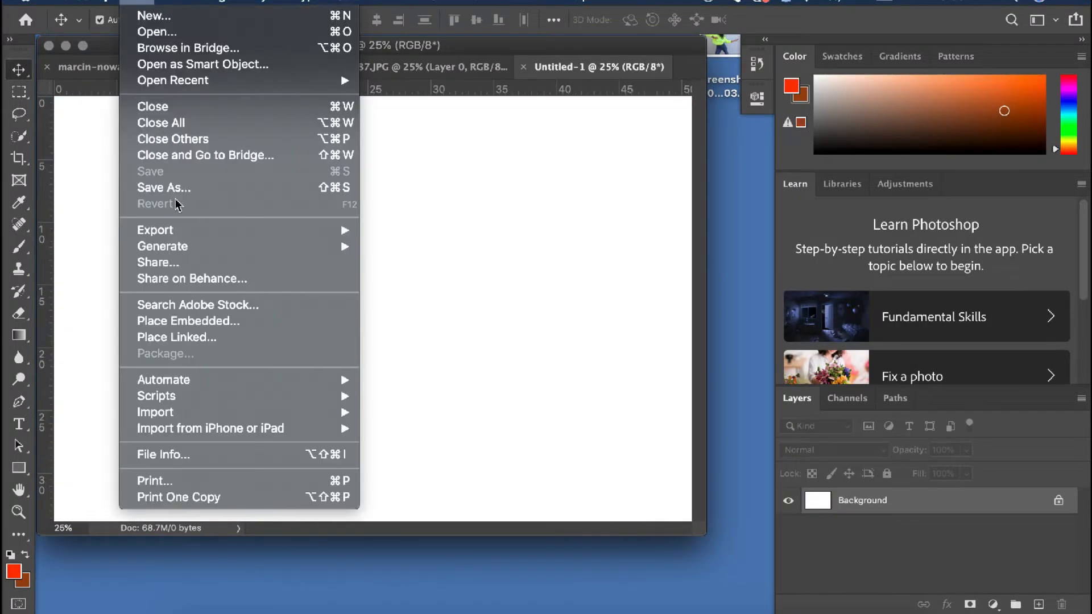
left_click(170, 321)
scroll(700, 221, "down", 10)
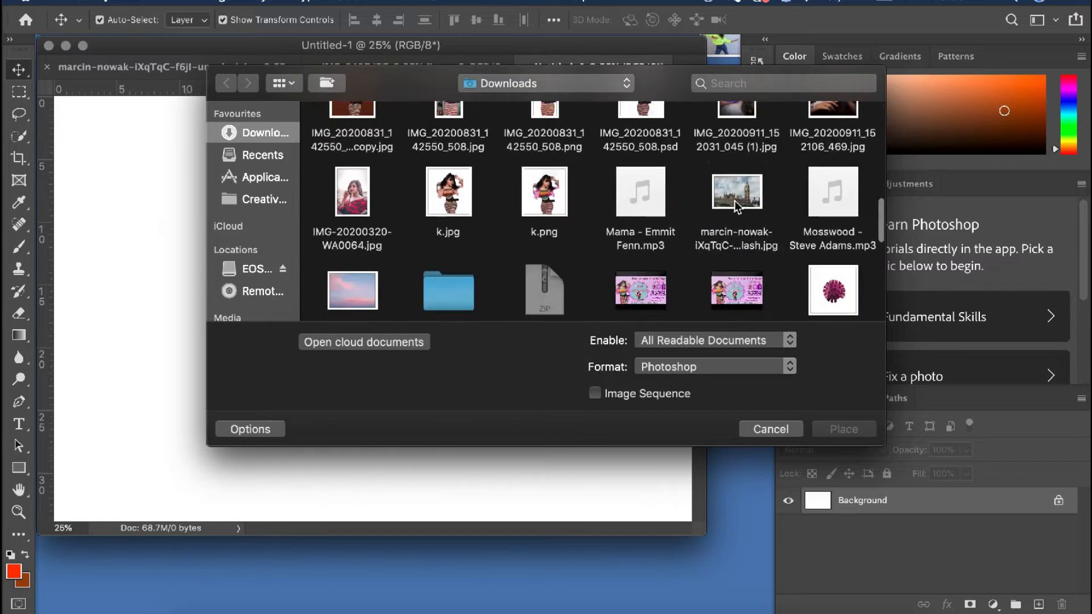
left_click(735, 203)
left_click_drag(702, 536, 808, 601)
key("Return")
scroll(581, 318, "up", 10)
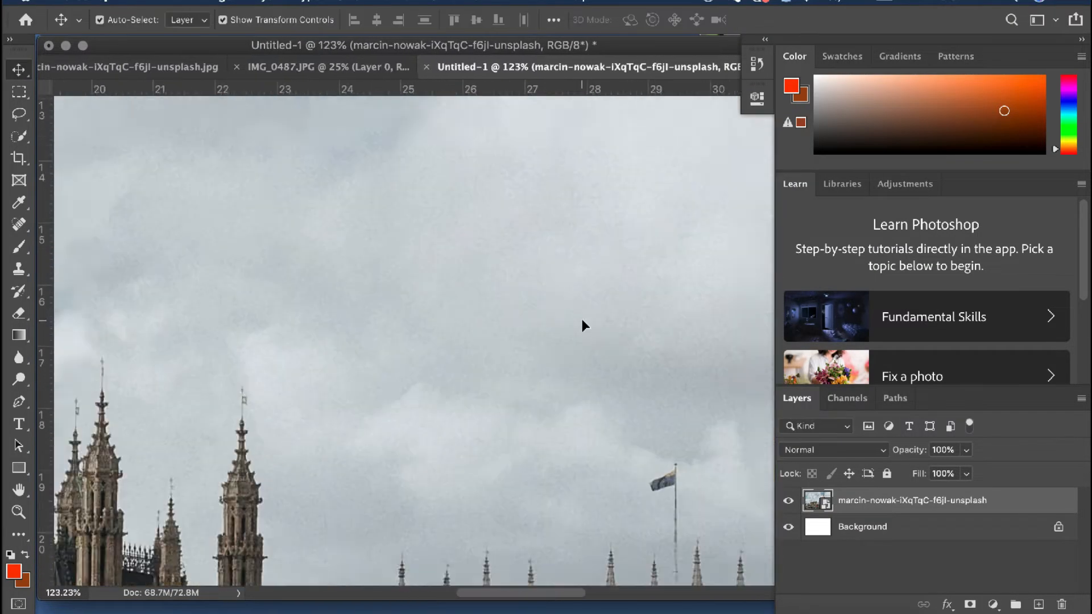
scroll(582, 318, "down", 5)
scroll(582, 319, "down", 5)
scroll(581, 320, "down", 5)
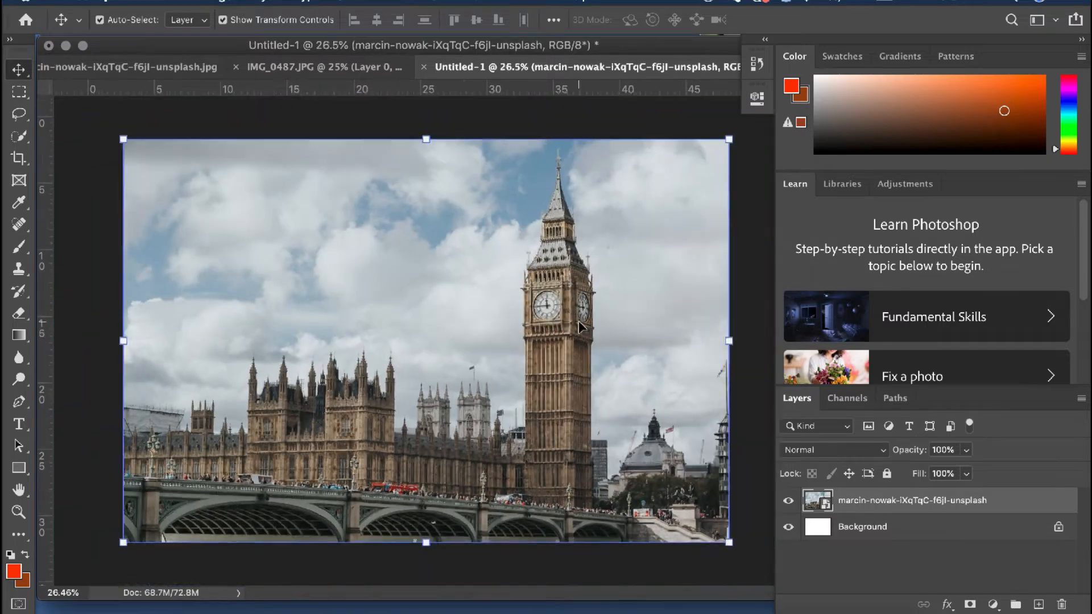
Copy the cut-out Layer 0 copy 2 with its mask into Untitled-1, accepting the color profile conversion
left_click(147, 67)
scroll(284, 301, "down", 5)
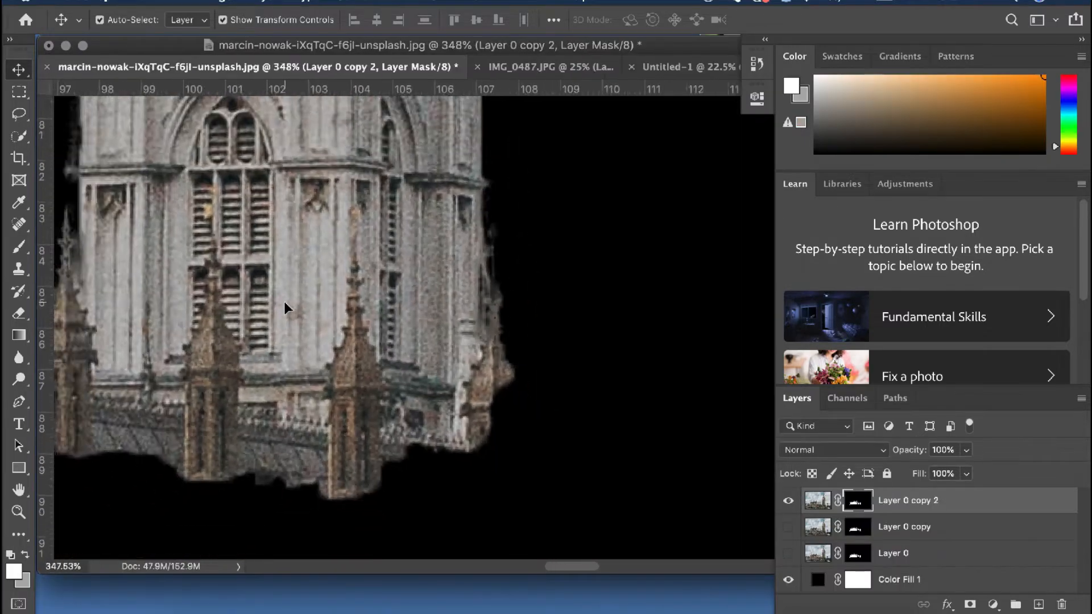
left_click_drag(339, 259, 333, 328)
left_click_drag(291, 408, 292, 409)
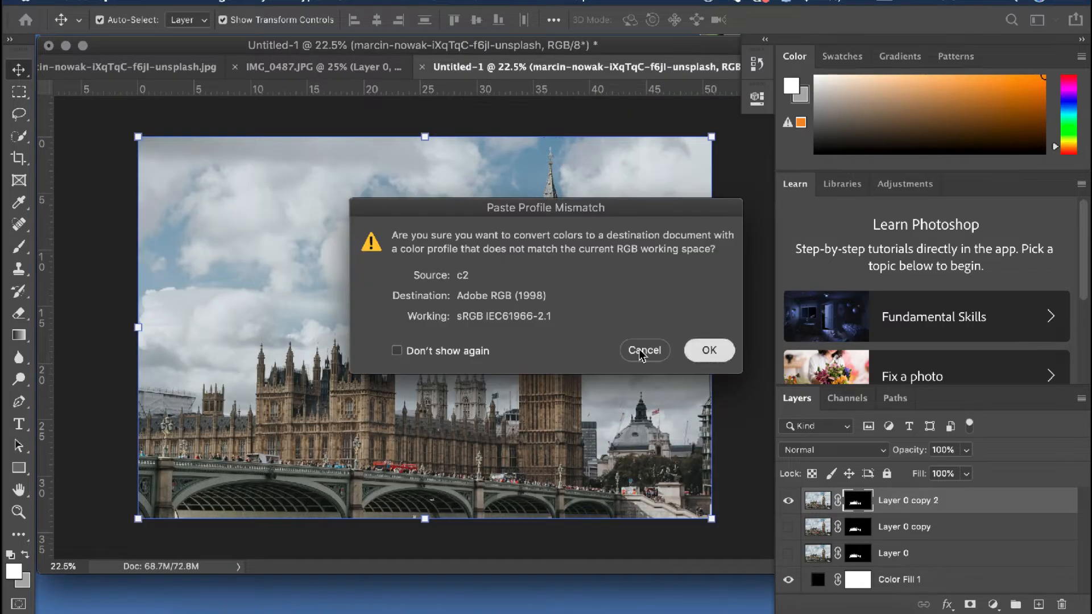
left_click(709, 351)
Move the cut-out buildings on Layer 0 copy 2 over the matching palace in the placed photo
left_click_drag(285, 448, 400, 409)
key("super+z")
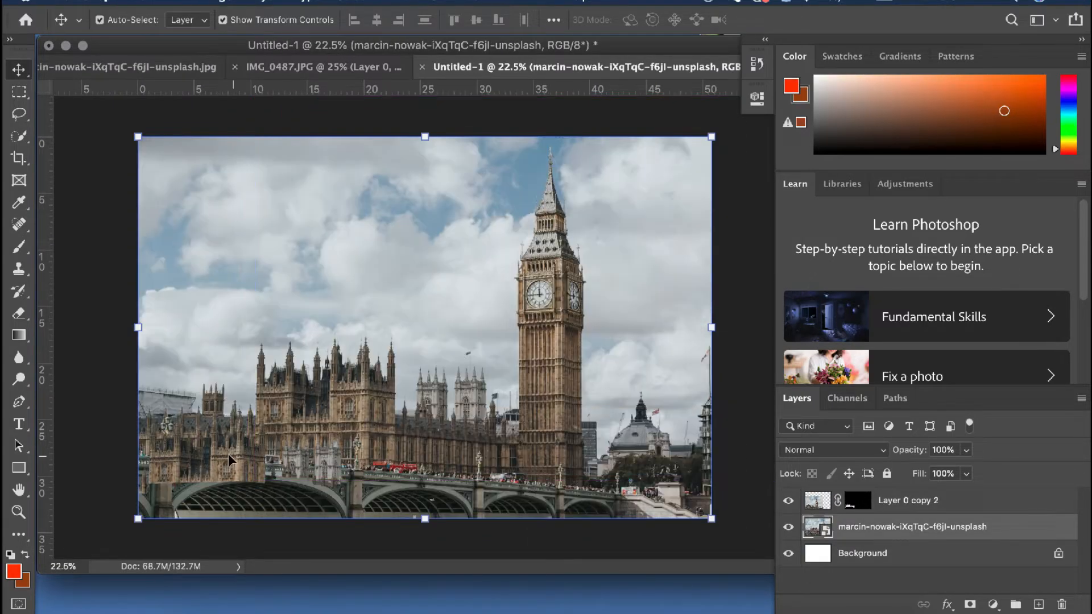
left_click_drag(227, 454, 357, 419)
scroll(357, 417, "up", 5)
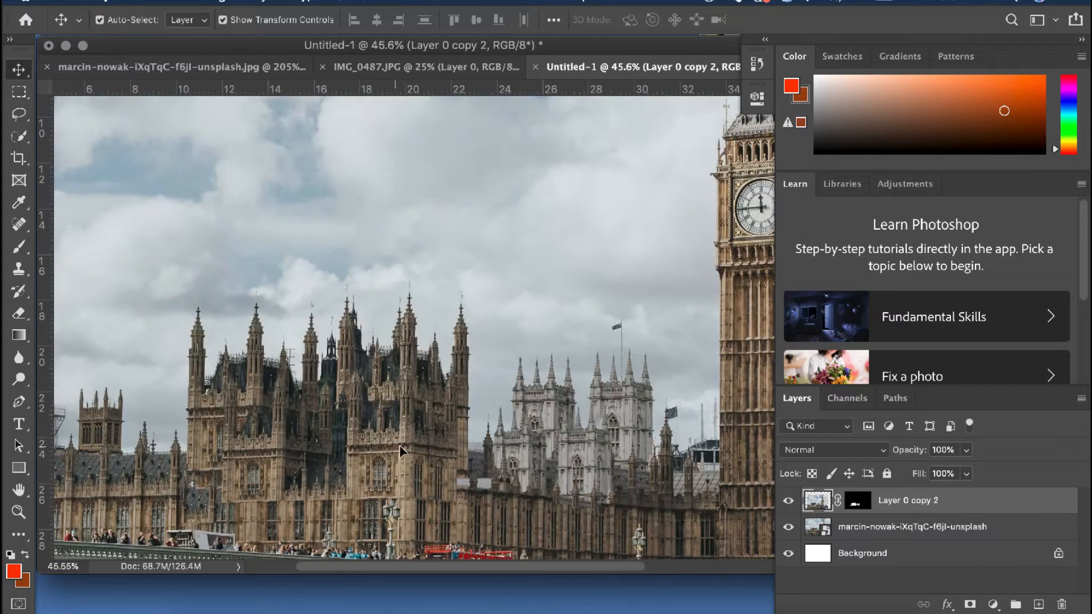
left_click_drag(400, 451, 416, 418)
Try scaling the cut-out buildings layer proportionally to 119.77% and moving it so it matches the placed photo
scroll(471, 370, "down", 5)
left_click_drag(191, 504, 153, 512)
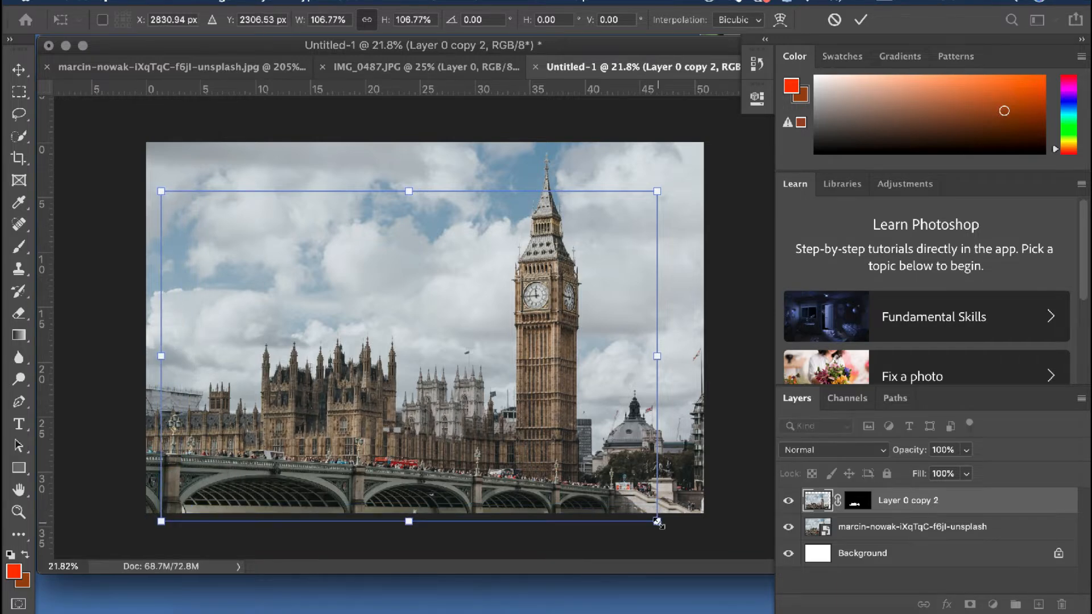
left_click_drag(658, 522, 715, 530)
left_click_drag(473, 469, 468, 467)
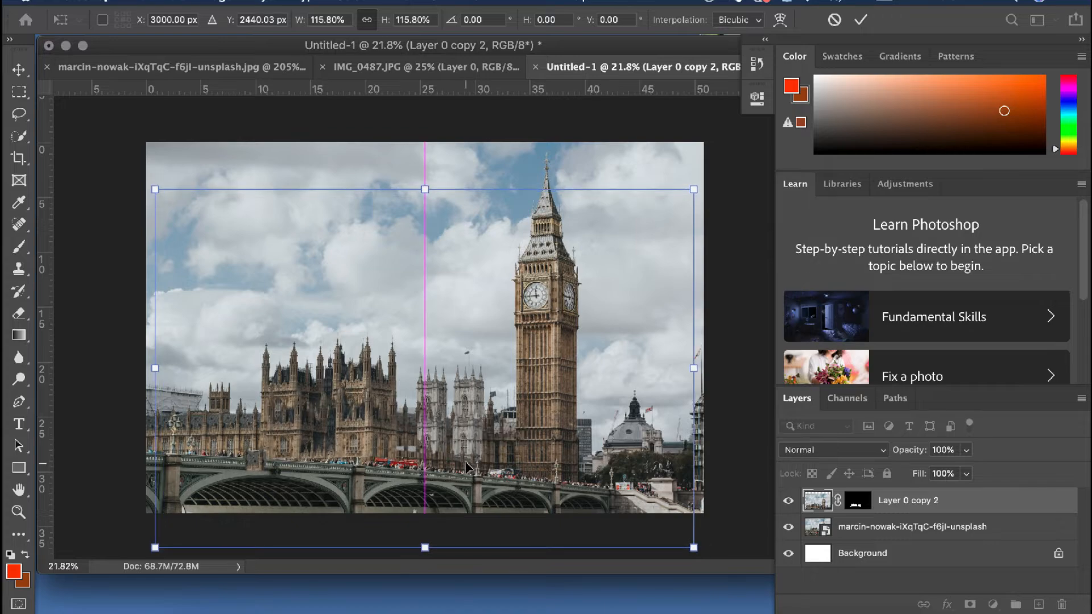
scroll(475, 458, "up", 10)
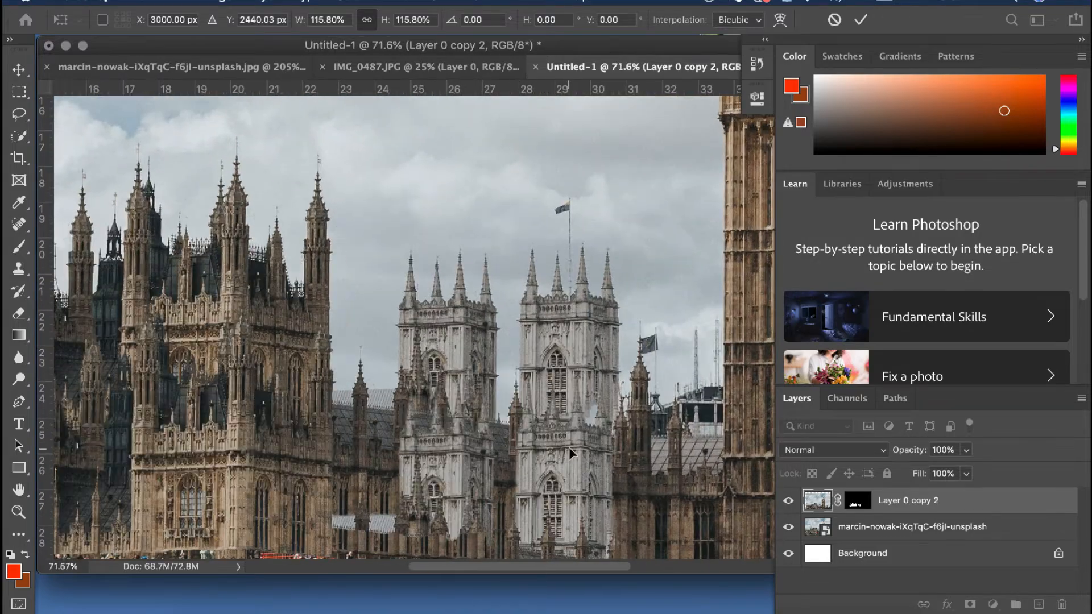
left_click_drag(569, 448, 575, 333)
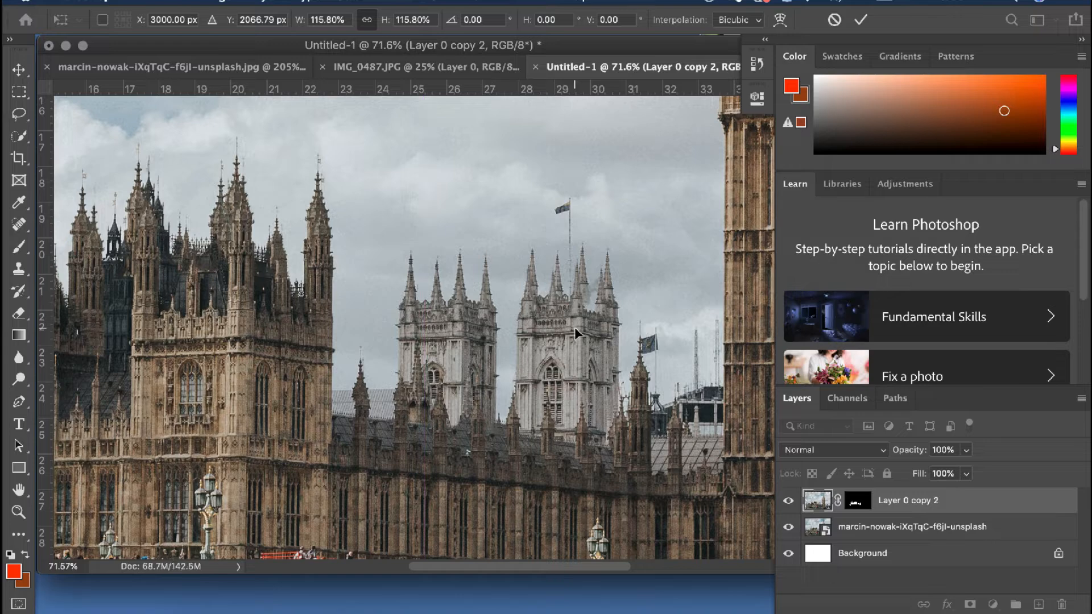
scroll(457, 371, "down", 10)
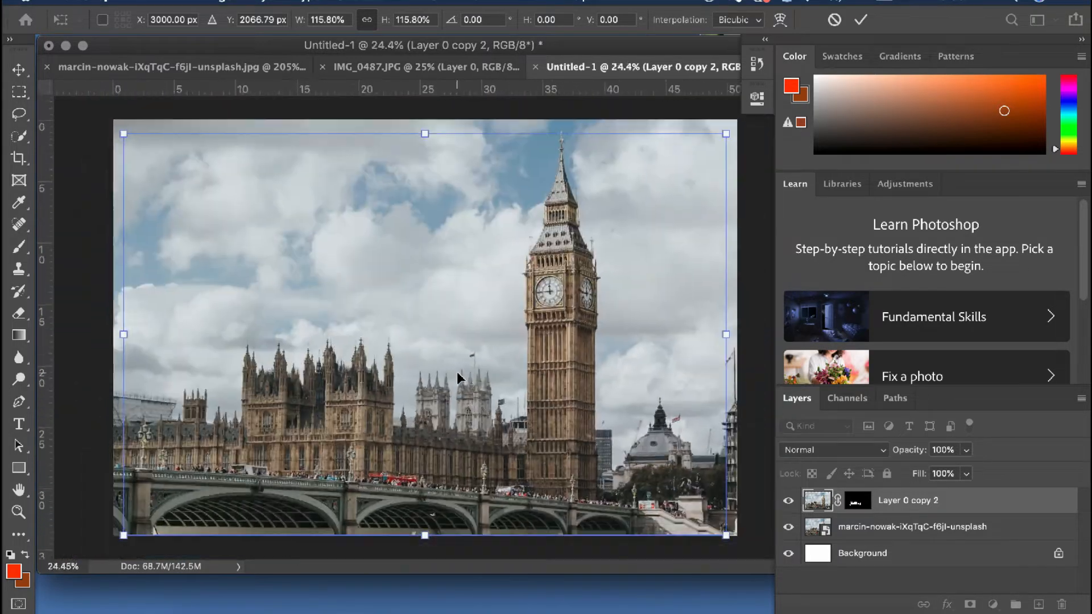
left_click_drag(721, 135, 731, 131)
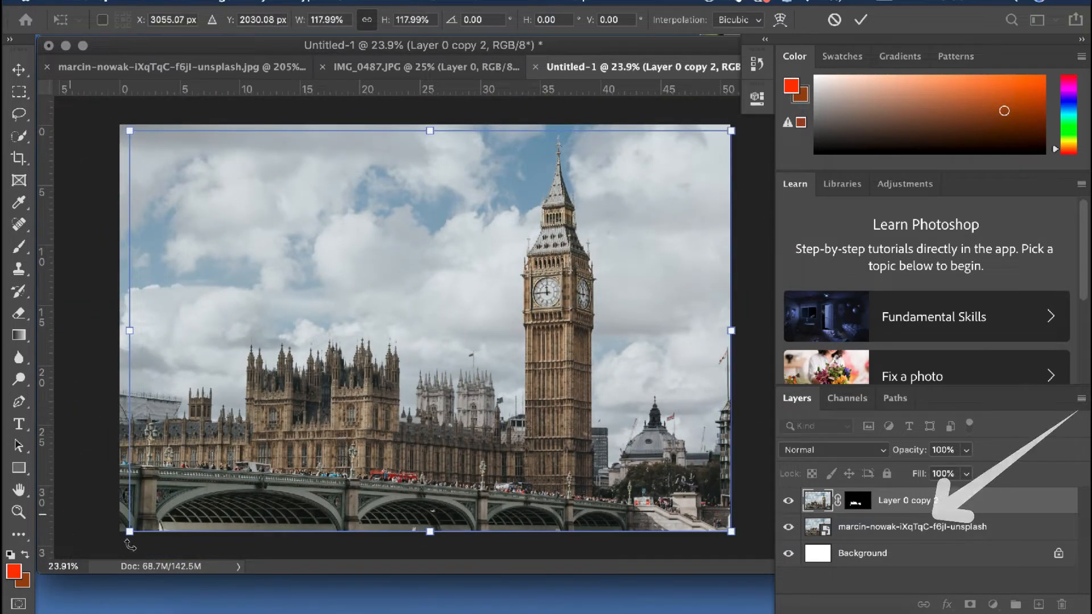
left_click_drag(130, 531, 119, 534)
Nudge the scaled cut-out buildings left and up to align their towers with the palace in the photo underneath
scroll(329, 472, "up", 5)
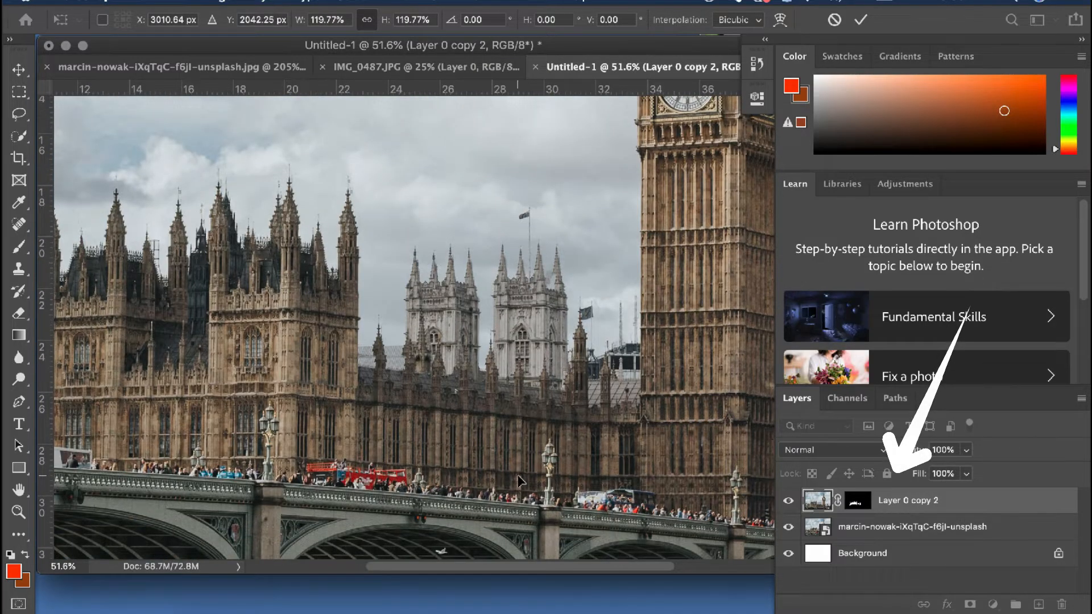
key("Left")
key("Left")
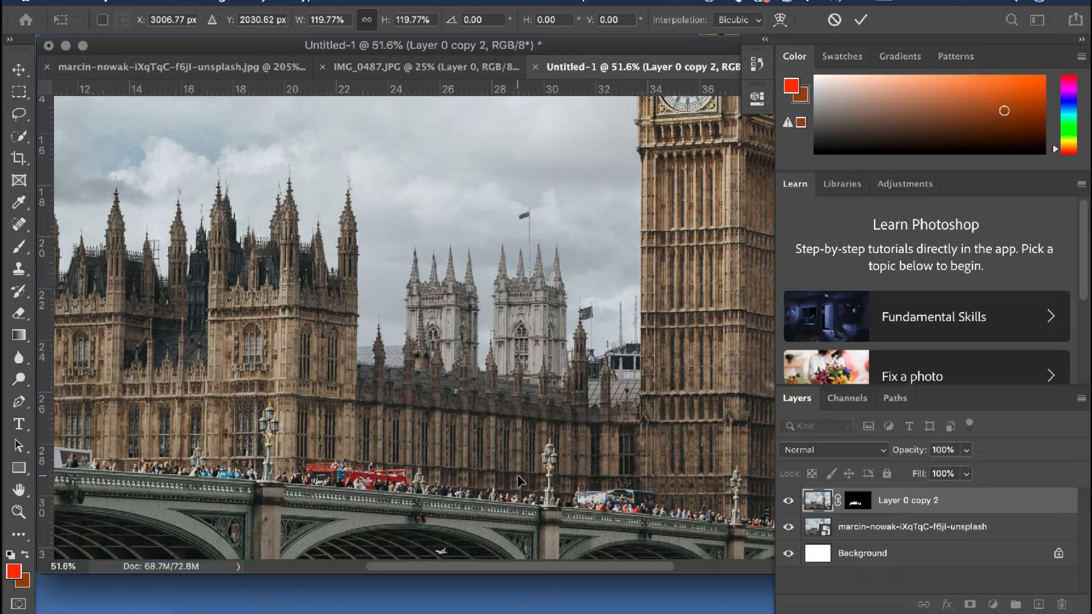
key("Up")
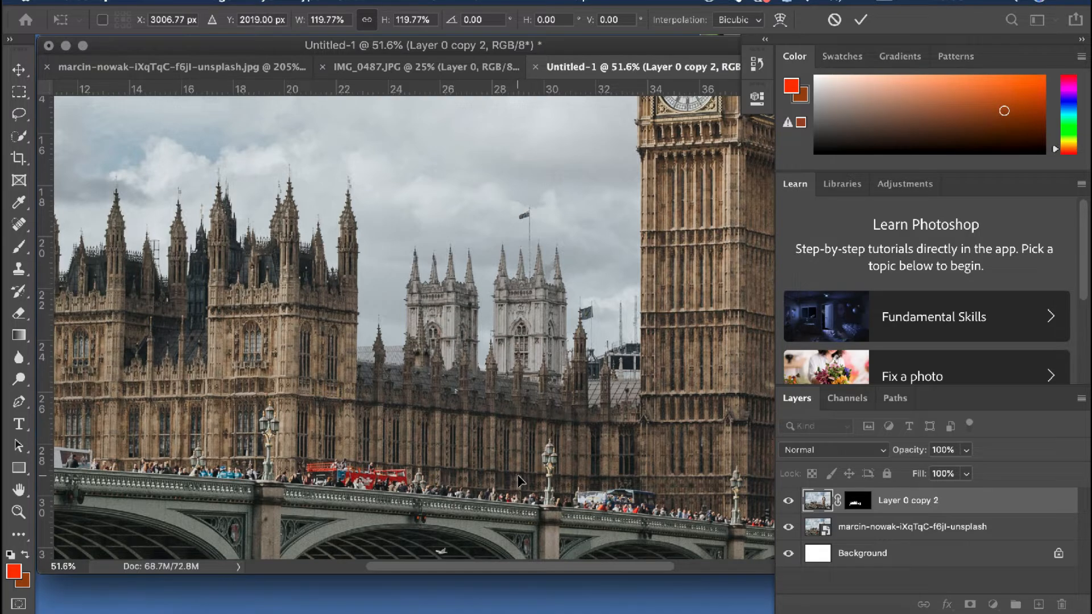
key("Left")
key("Left")
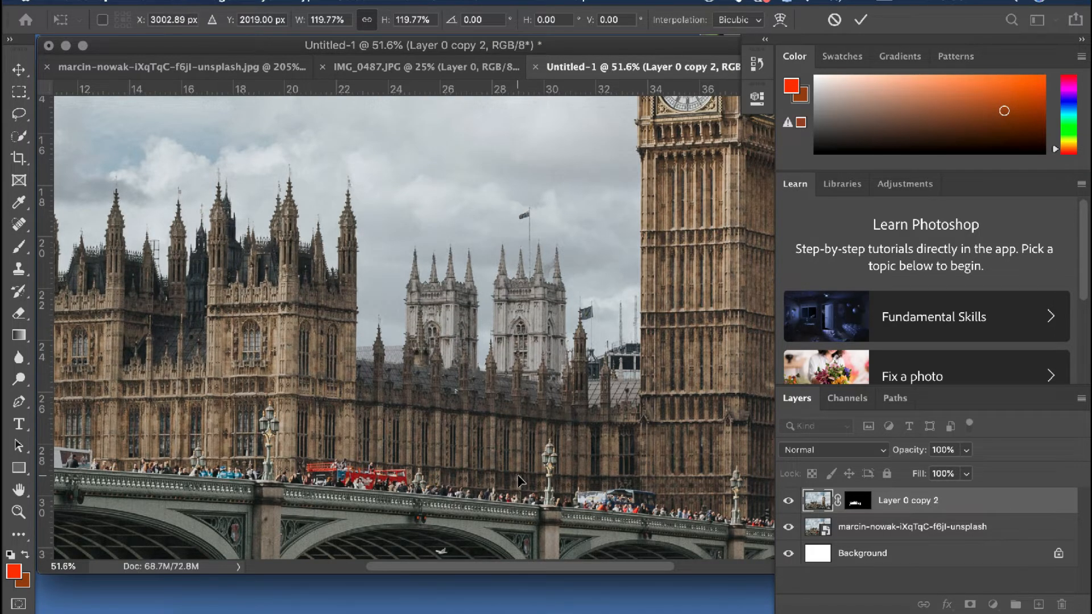
key("Left")
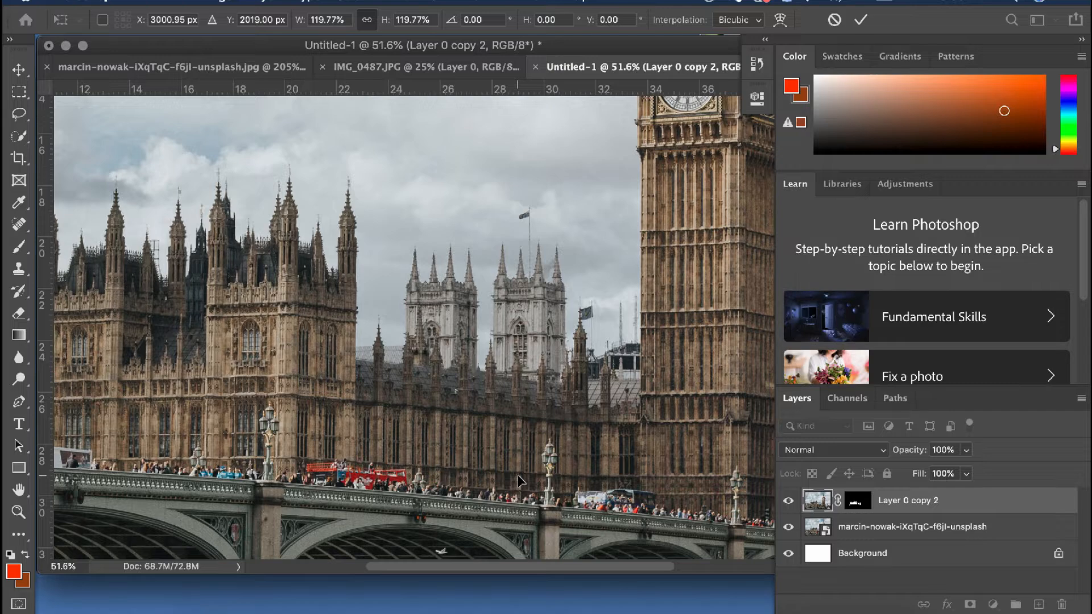
scroll(367, 518, "left", 10)
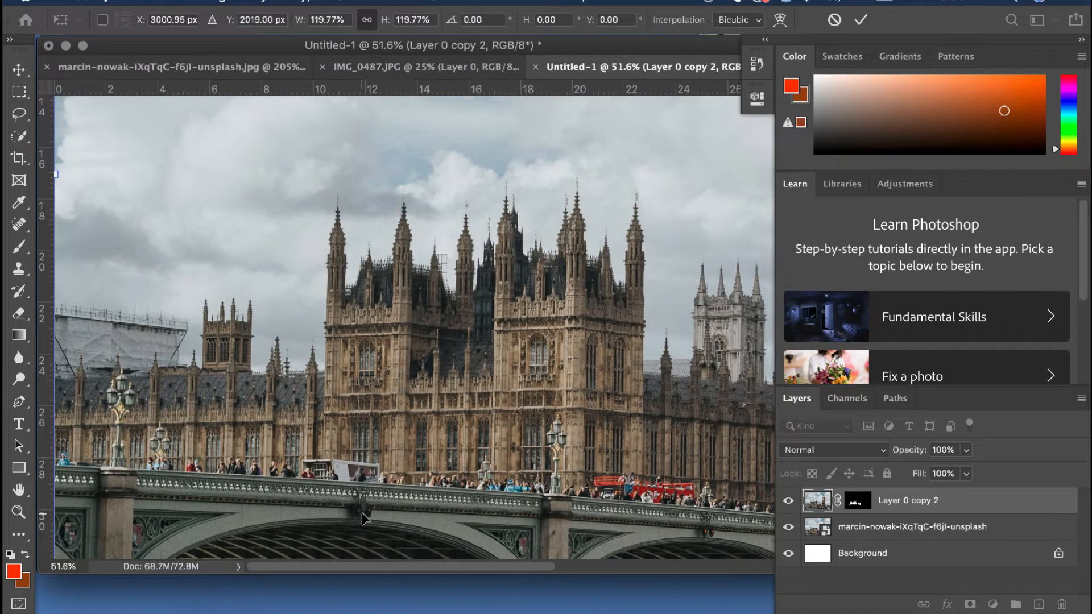
scroll(365, 518, "right", 4)
scroll(363, 518, "down", 6)
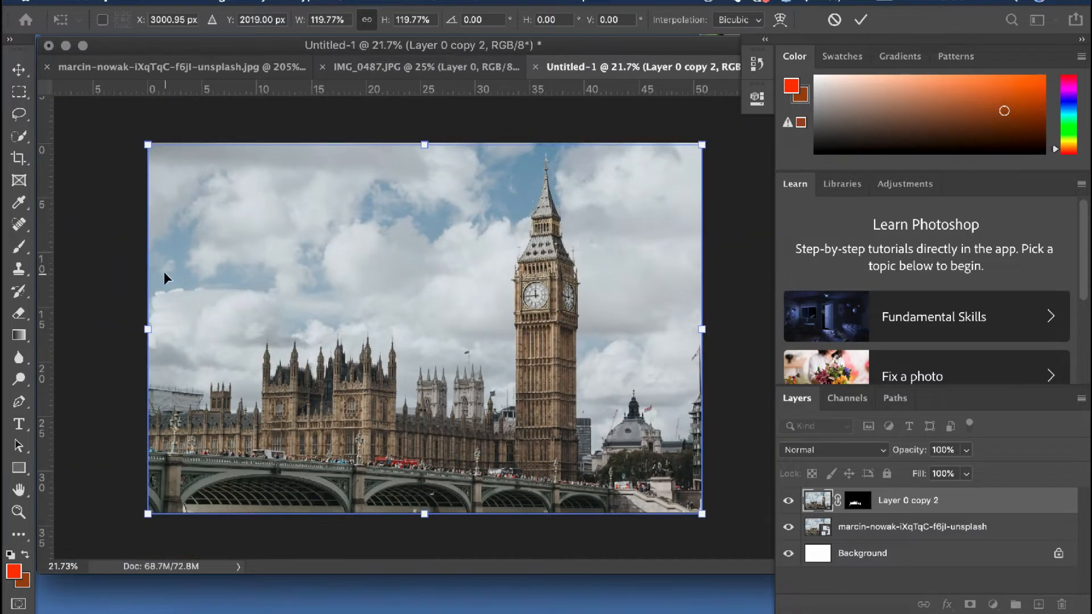
Extend the quick selection in IMG_0487.JPG from the woman's head to her hair, shirt, arms and hands
left_click(475, 67)
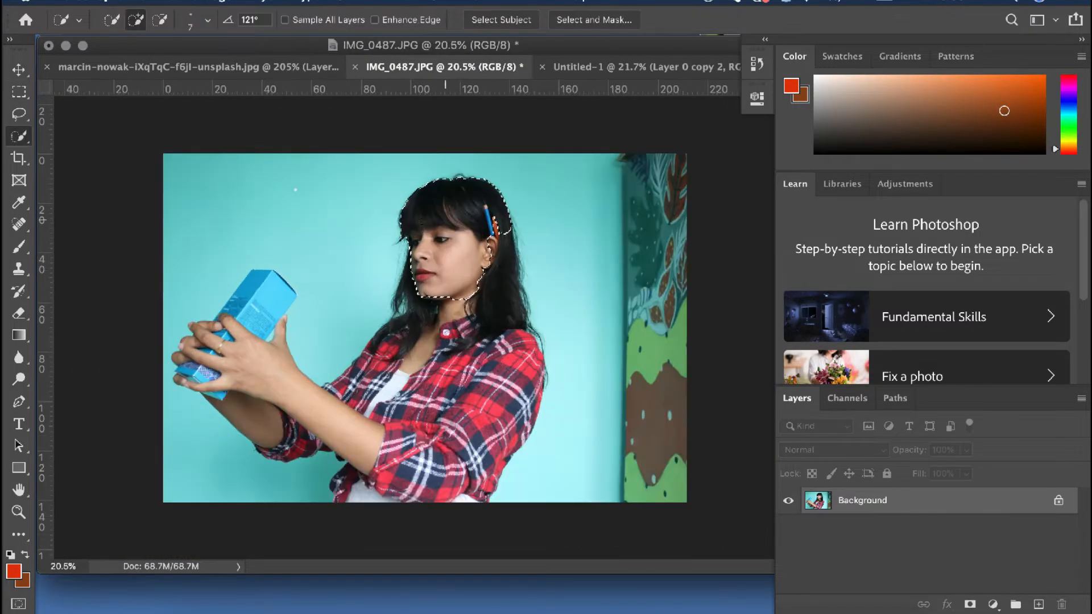
left_click_drag(533, 369, 533, 424)
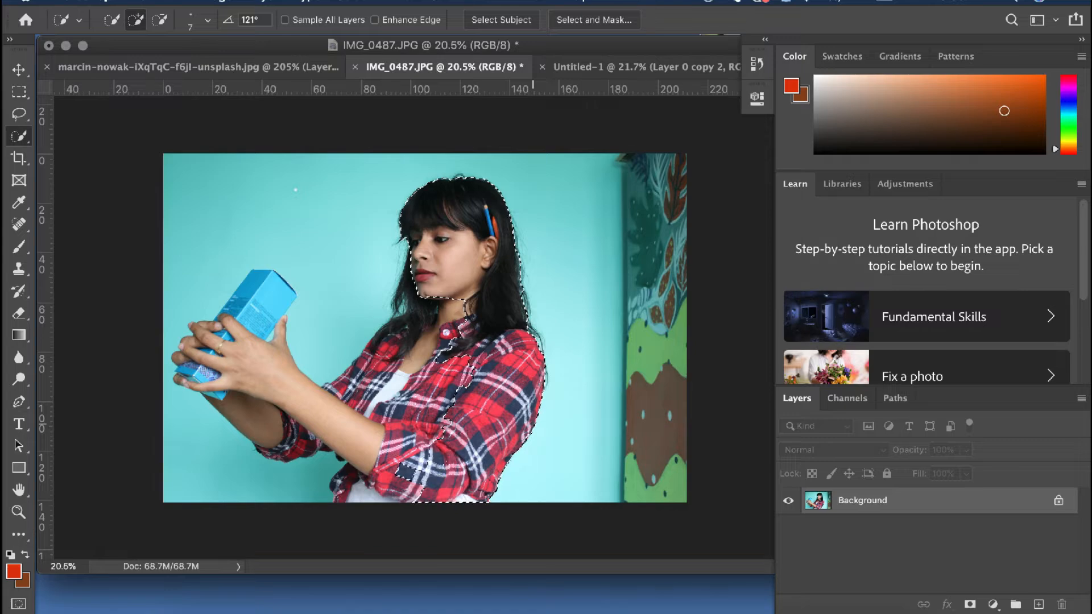
mouse_move(410, 411)
left_mouse_down()
mouse_move(301, 399)
mouse_move(244, 364)
left_mouse_up()
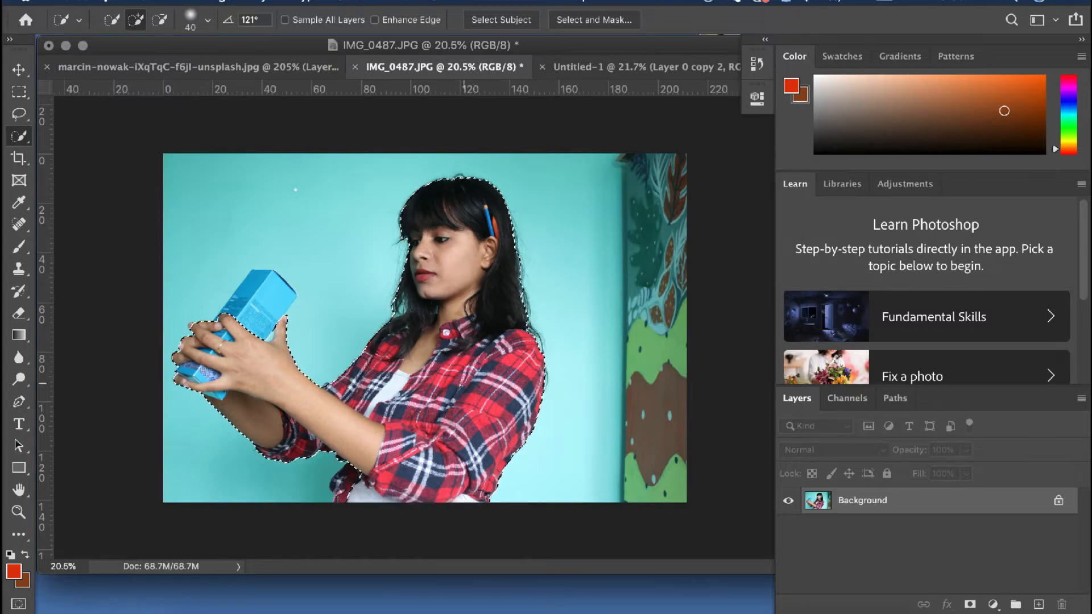
scroll(412, 342, "up", 4)
scroll(171, 364, "up", 2)
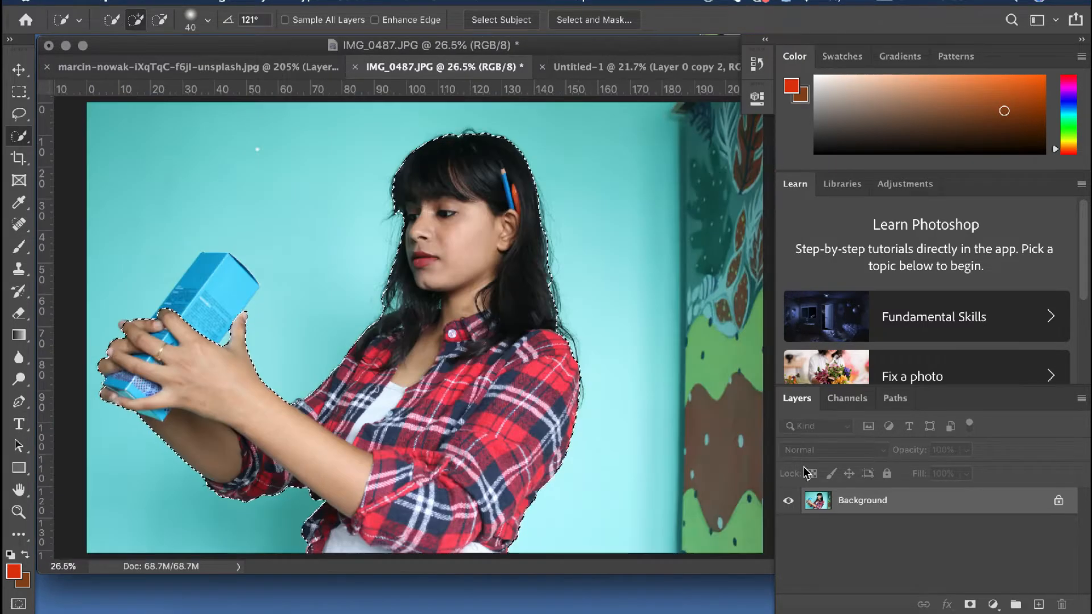
Mask the photo layer to the selected woman and put a black solid color fill layer beneath it
key("super+z")
left_click(994, 605)
left_click(997, 281)
left_click(1008, 325)
left_click_drag(905, 500, 904, 538)
Open the woman's layer mask in Select and Mask and refine the hair edges with the Refine Edge Brush
right_click(859, 500)
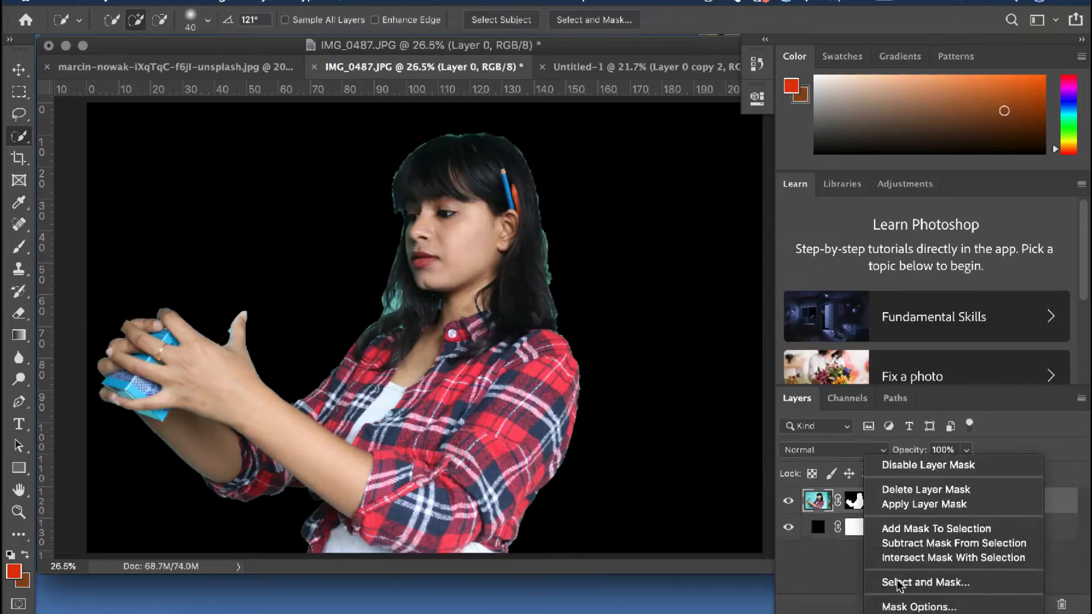
left_click(901, 583)
scroll(519, 318, "up", 3)
scroll(427, 263, "up", 2)
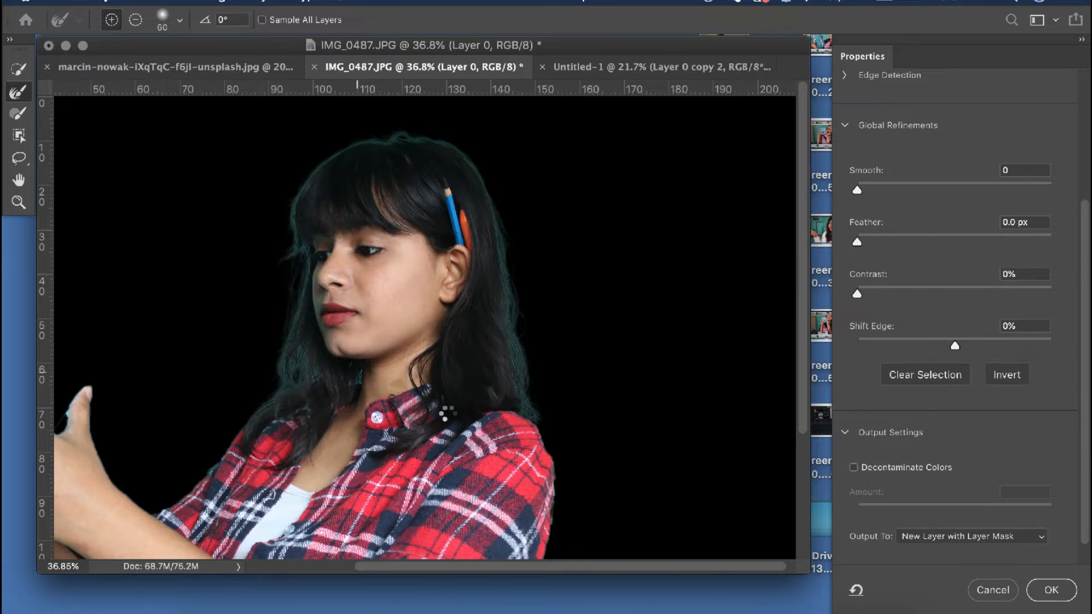
scroll(621, 375, "down", 5)
scroll(621, 375, "left", 4)
Refine the outer edge of the plaid shirt's shoulder and sleeve with the Refine Edge Brush at size 70
key("bracketright")
key("bracketright")
key("bracketright")
key("bracketright")
key("bracketright")
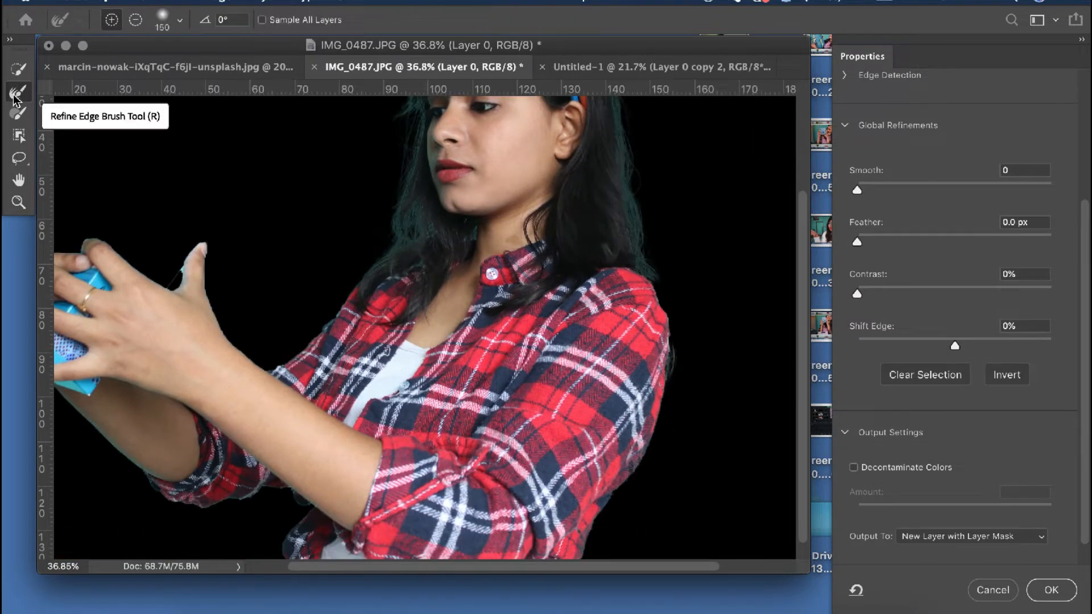
scroll(589, 295, "up", 2)
key("bracketleft")
key("bracketleft")
key("bracketleft")
key("bracketleft")
key("bracketleft")
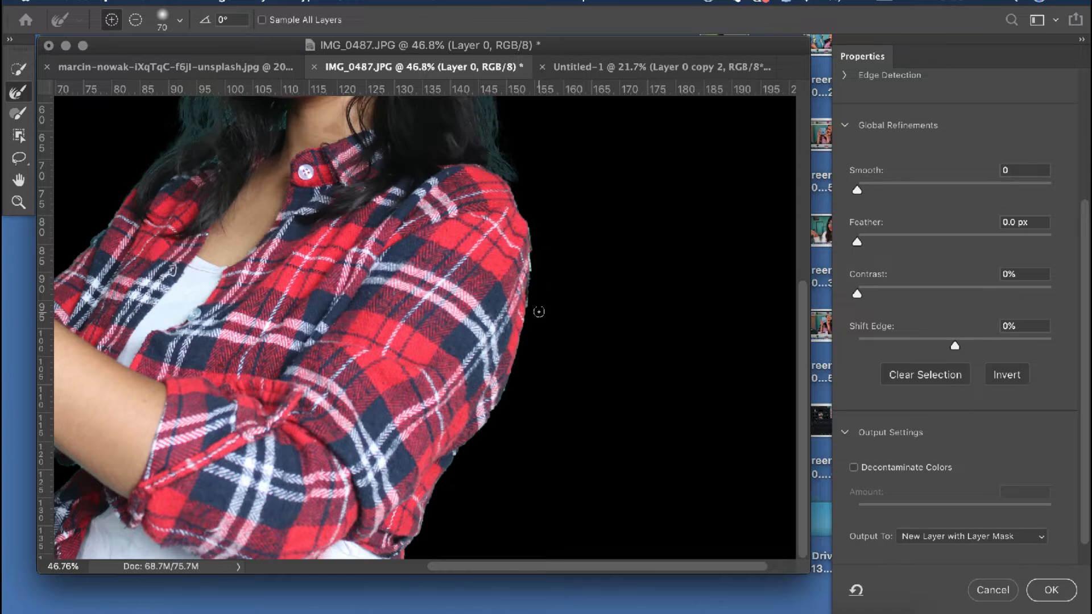
scroll(539, 311, "up", 5)
scroll(482, 428, "down", 10)
scroll(482, 427, "left", 4)
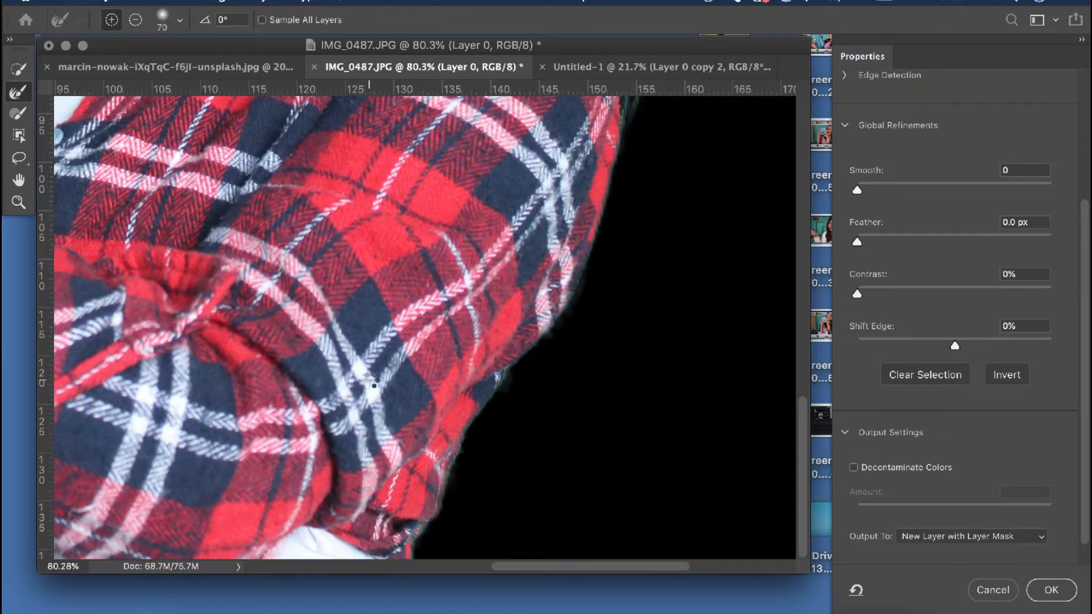
Reduce the Refine Edge Brush to size 45 and brush along the upper forearm and thumb edges
scroll(374, 385, "up", 6)
scroll(234, 371, "left", 10)
key("bracketleft")
key("bracketleft")
key("bracketleft")
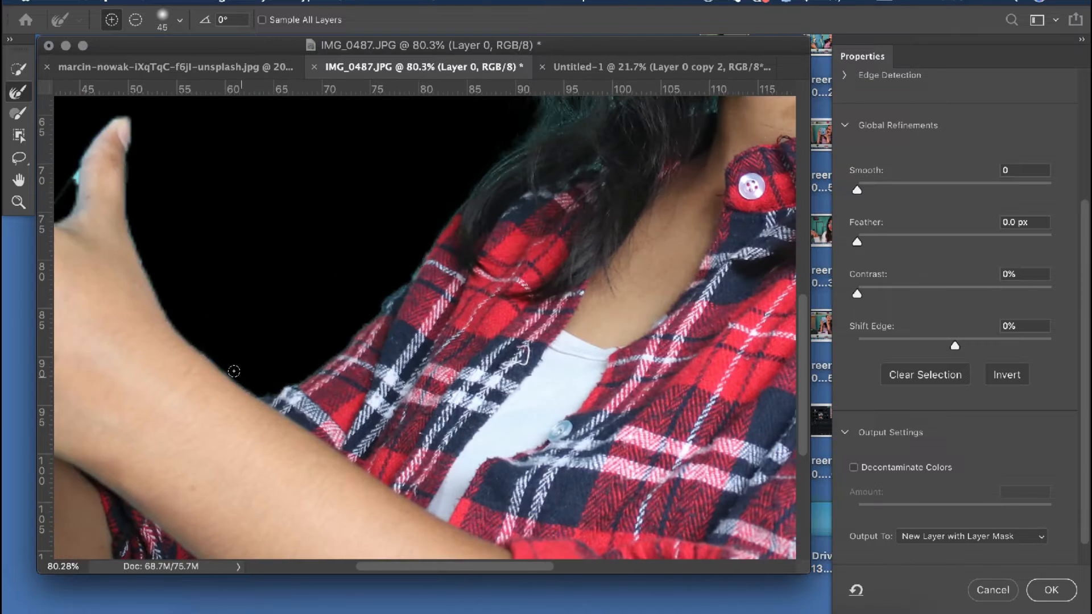
mouse_move(234, 371)
left_mouse_down()
mouse_move(140, 238)
mouse_move(140, 158)
left_mouse_up()
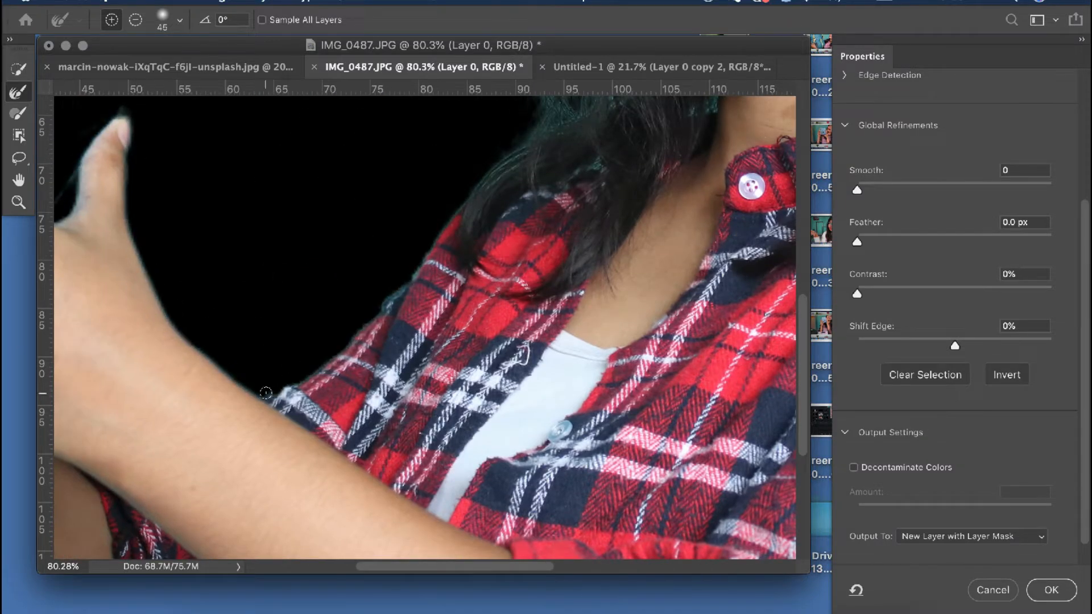
Refine the remaining mask edges along the lower arm, rolled sleeve, fingers and front of the shirt
scroll(338, 322, "down", 6)
scroll(338, 321, "left", 6)
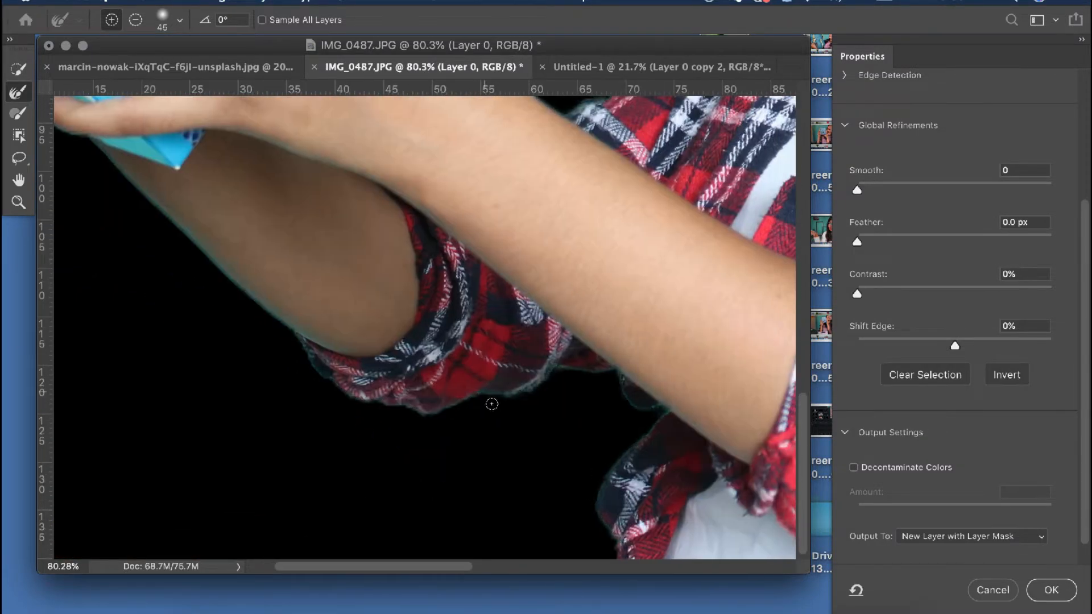
scroll(307, 279, "up", 2)
scroll(307, 279, "left", 2)
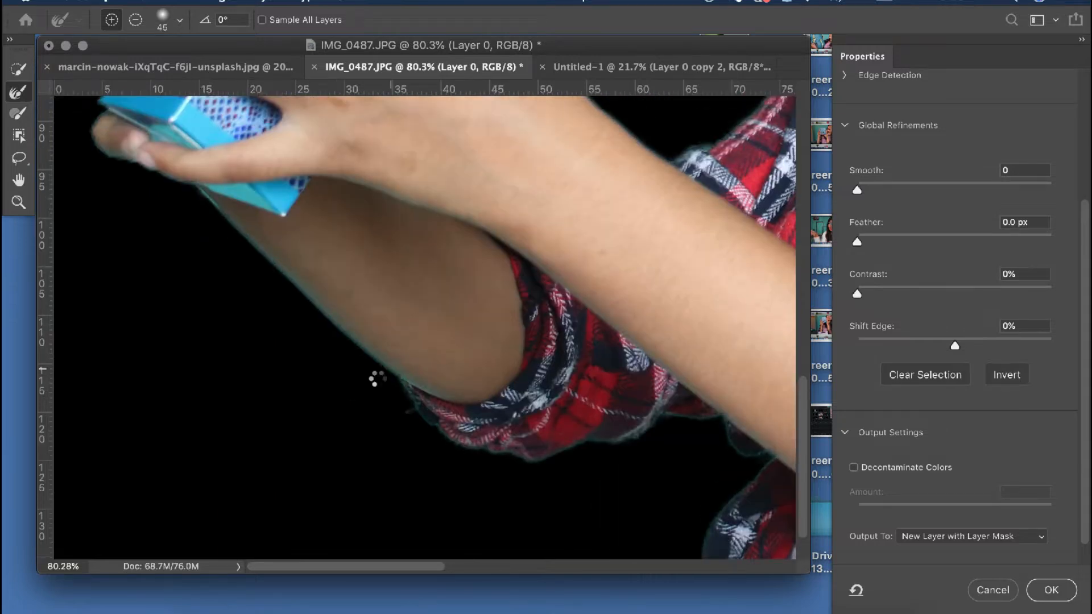
scroll(170, 285, "up", 4)
scroll(92, 159, "up", 8)
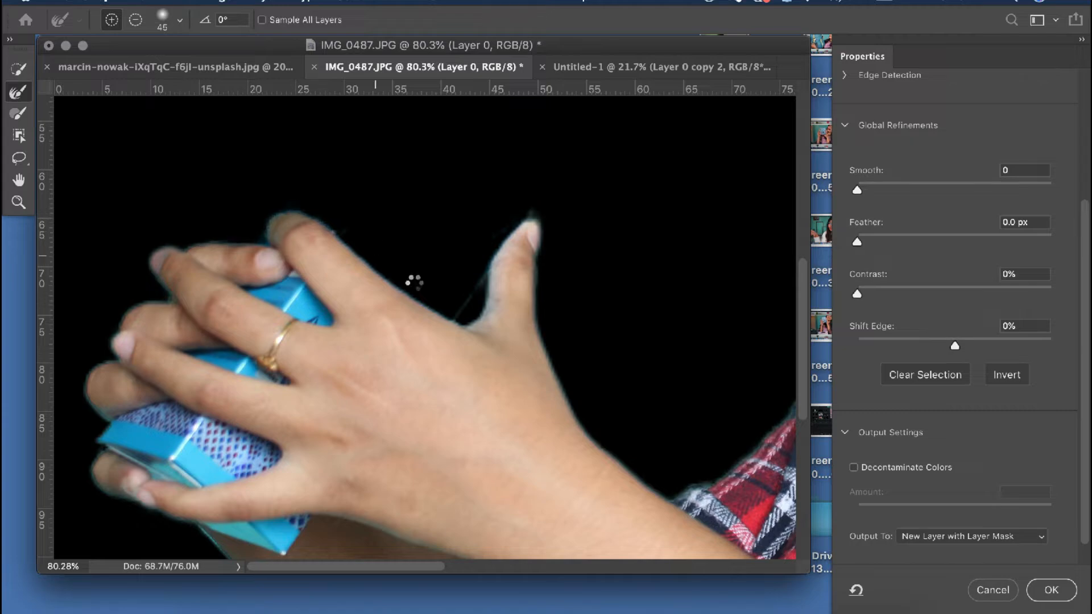
scroll(550, 354, "right", 10)
scroll(551, 354, "down", 3)
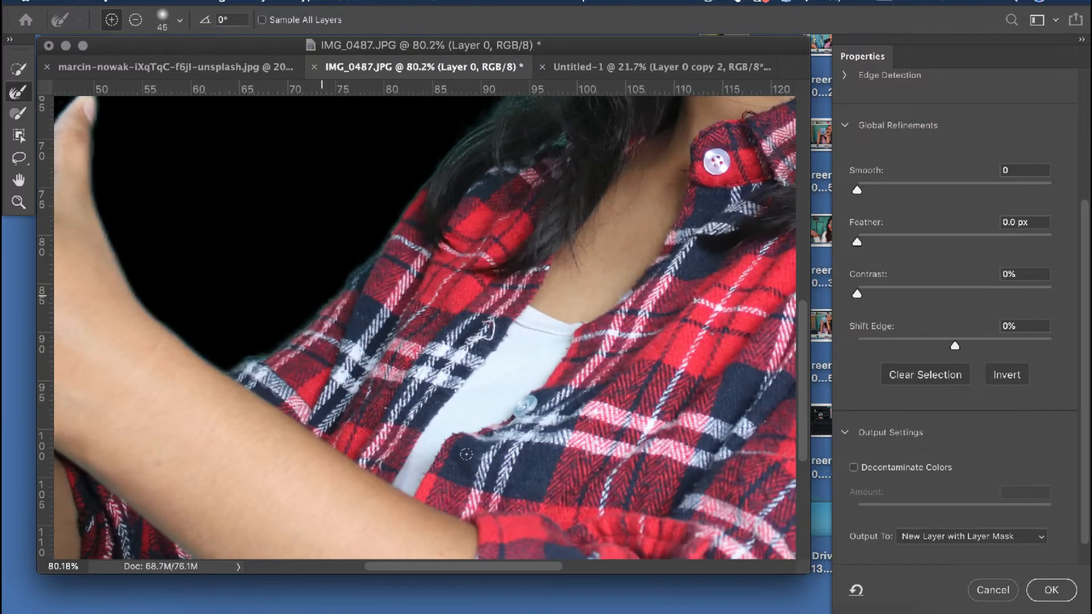
Set Contrast to 2% and Feather to 0.3 px, enable Decontaminate Colors at 100%, and output to a new layer with layer mask
scroll(466, 454, "down", 10)
left_click(861, 294)
left_click(861, 243)
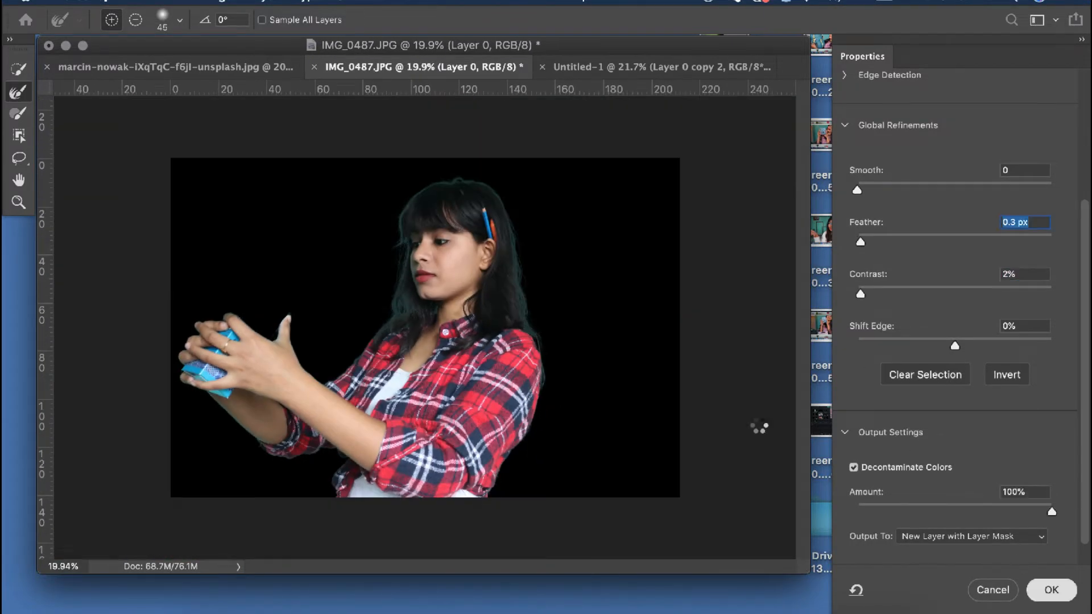
left_click(1052, 590)
Bring the masked woman into Untitled-1, flipped horizontally at 82.53% scale, and position her hands around Big Ben's tower
scroll(431, 295, "up", 15)
scroll(393, 364, "down", 5)
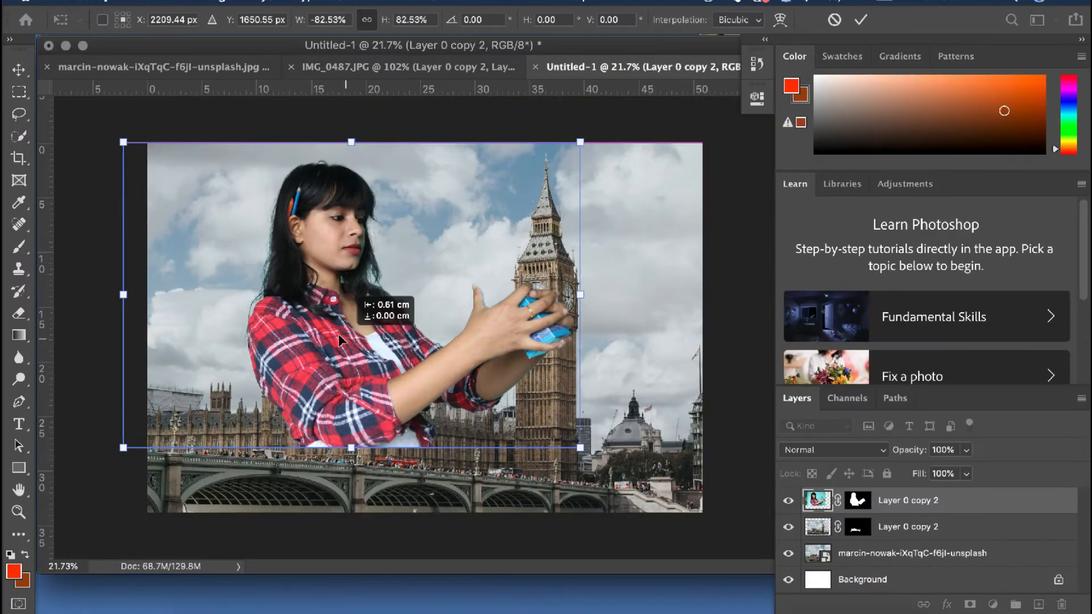
left_click_drag(339, 338, 331, 328)
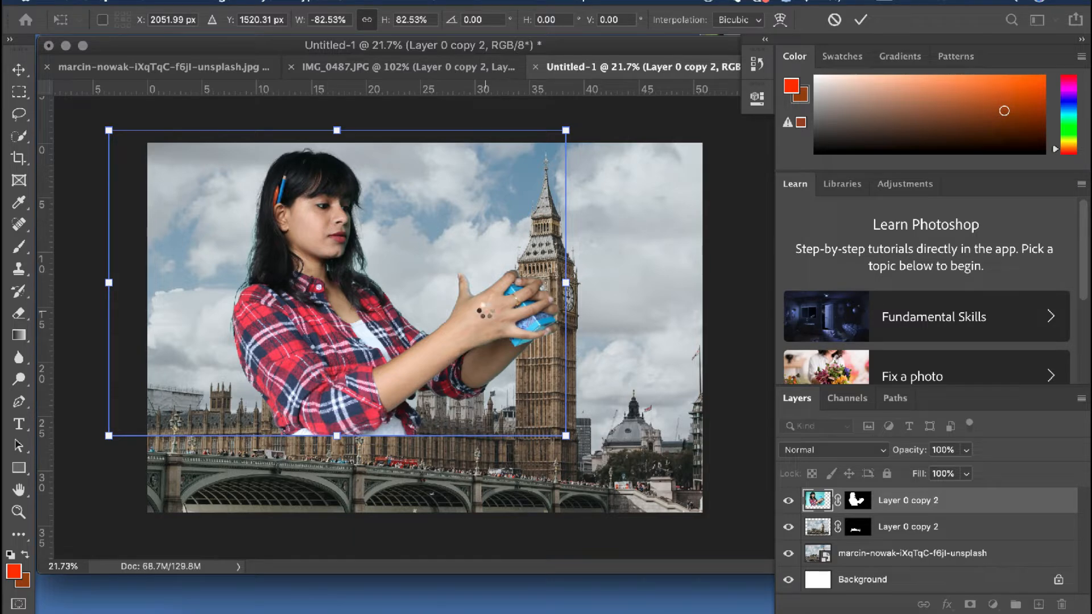
key("Return")
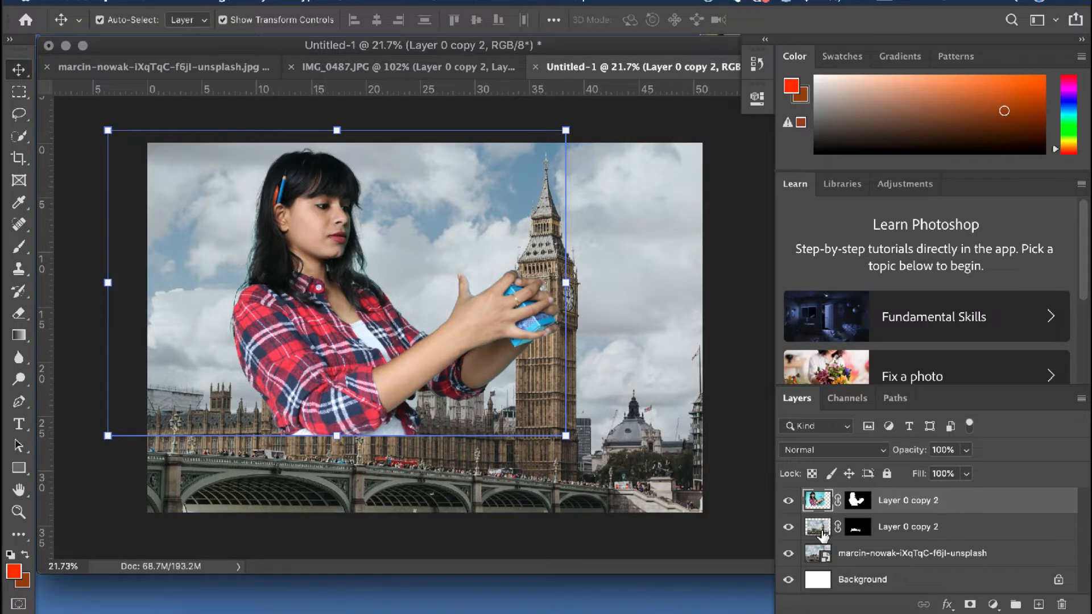
Move the cut-out buildings layer above the woman's layer so the palace stands in front of her
left_click_drag(823, 535, 821, 502)
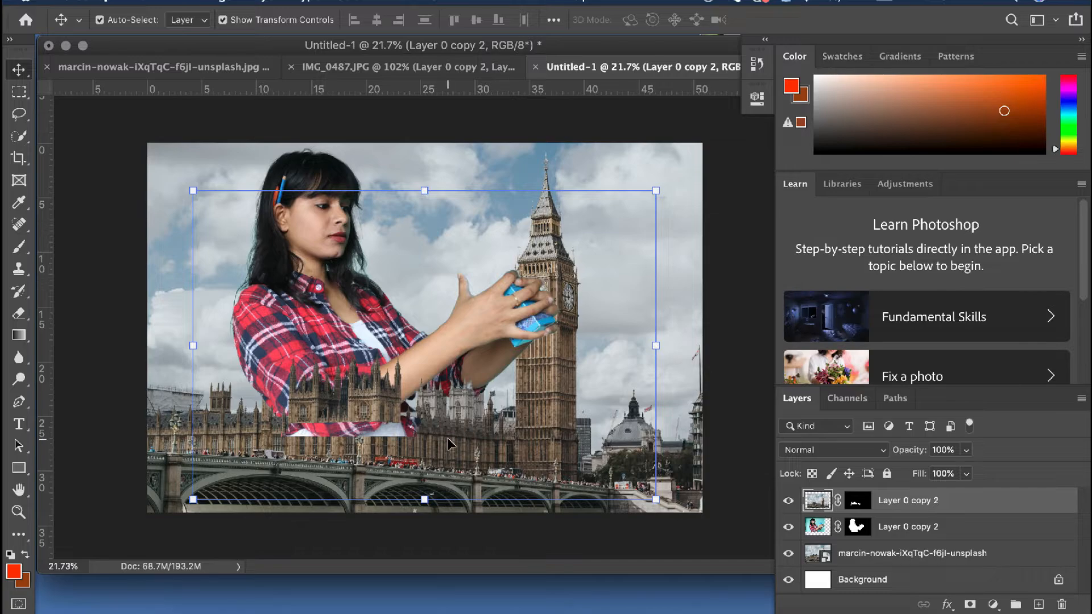
scroll(432, 322, "up", 10)
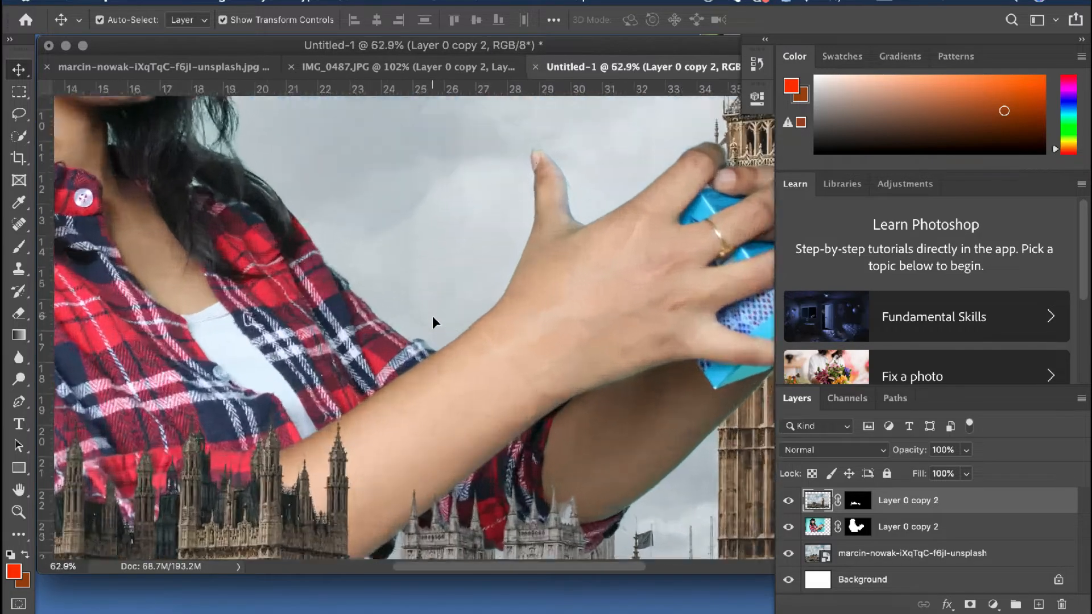
scroll(432, 323, "down", 8)
Erase the leftover shirt that shows across the palace walls on the woman's layer with a 250 px eraser
key("e")
left_click(908, 527)
mouse_move(245, 355)
left_mouse_down()
mouse_move(452, 355)
mouse_move(488, 335)
left_mouse_up()
left_click(126, 20)
left_click_drag(93, 112, 115, 112)
scroll(346, 364, "left", 5)
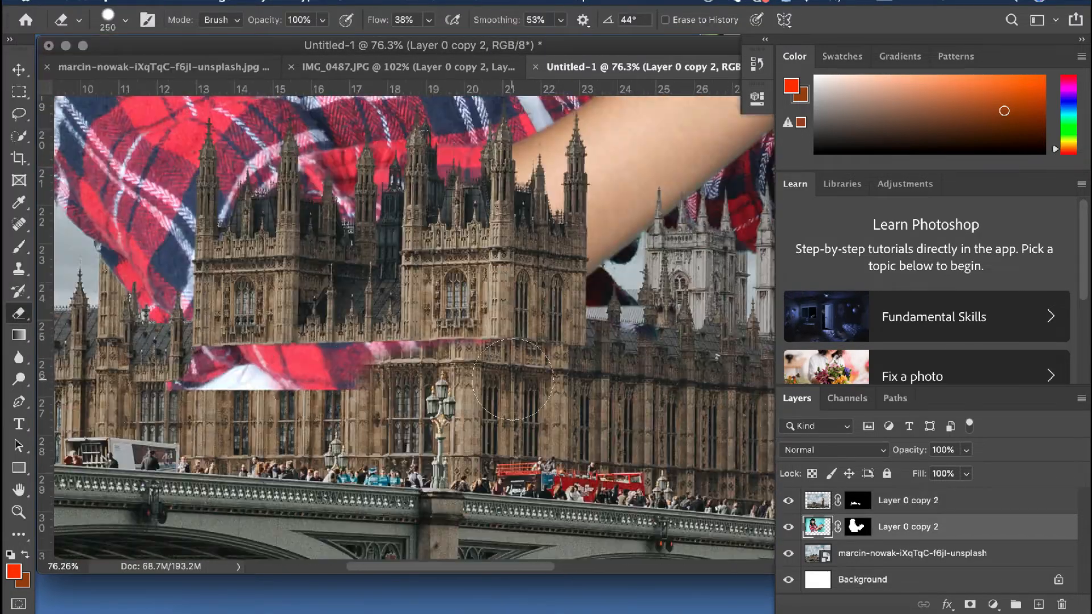
left_click_drag(347, 364, 202, 370)
scroll(353, 370, "left", 4)
scroll(352, 370, "right", 6)
scroll(353, 370, "up", 2)
scroll(352, 370, "down", 8)
Shift the woman slightly so her hands meet the edge of Big Ben's tower at clock height
key("v")
left_click_drag(271, 326, 216, 310)
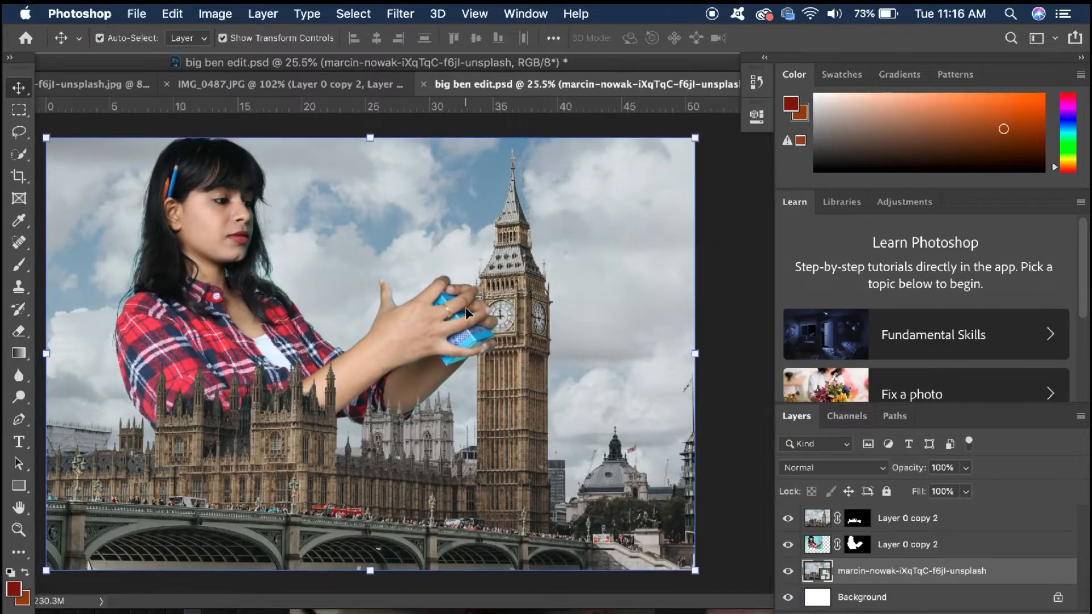
left_click(745, 319)
scroll(476, 317, "up", 5)
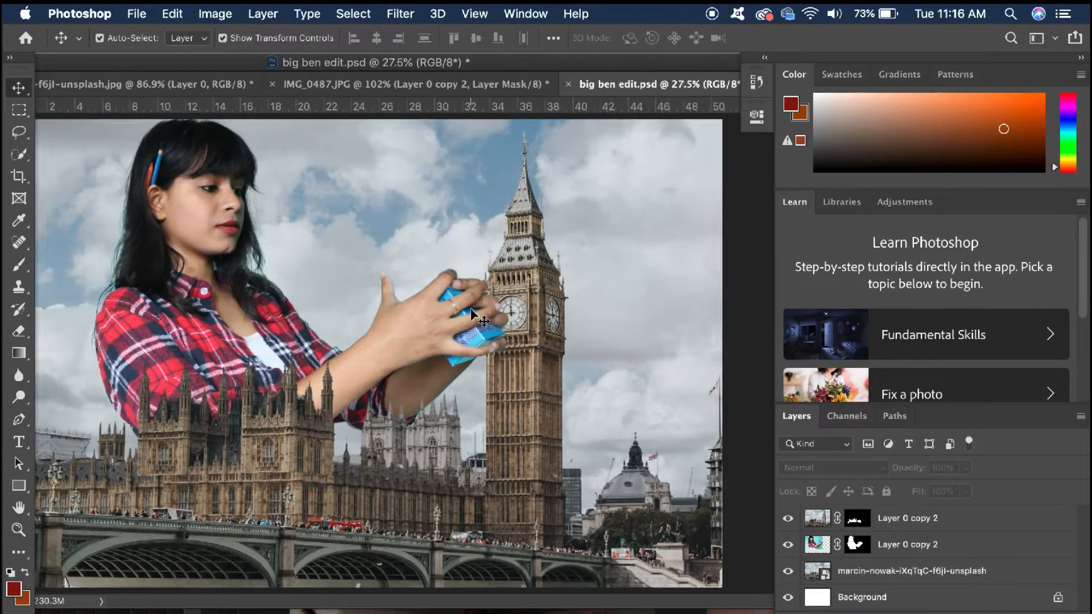
scroll(471, 311, "up", 3)
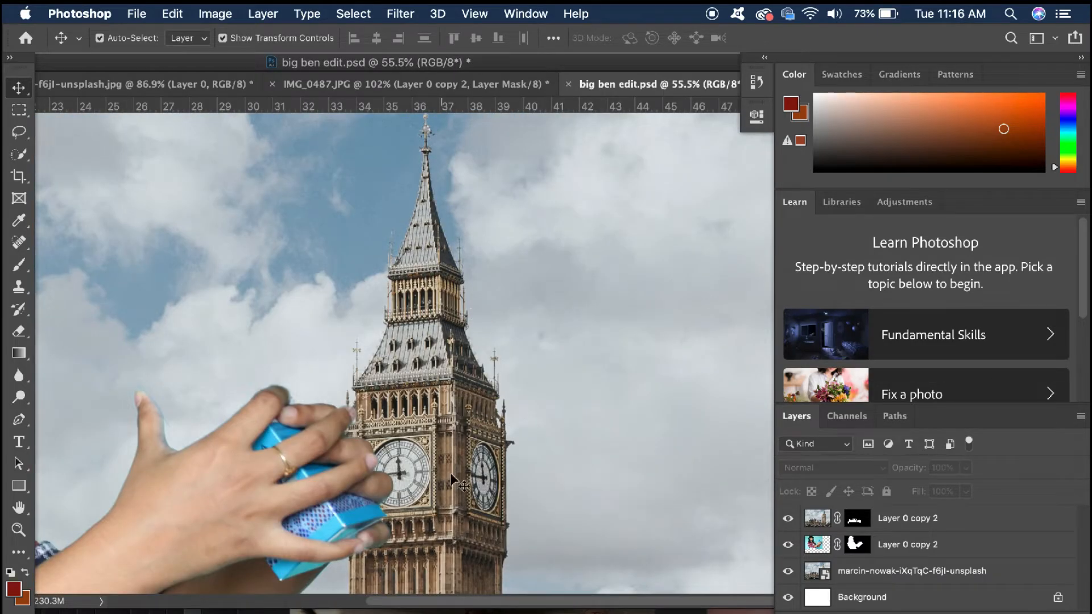
Select the upper part of the Big Ben tower in the original marcin-nowak photo for masking
left_click(564, 471)
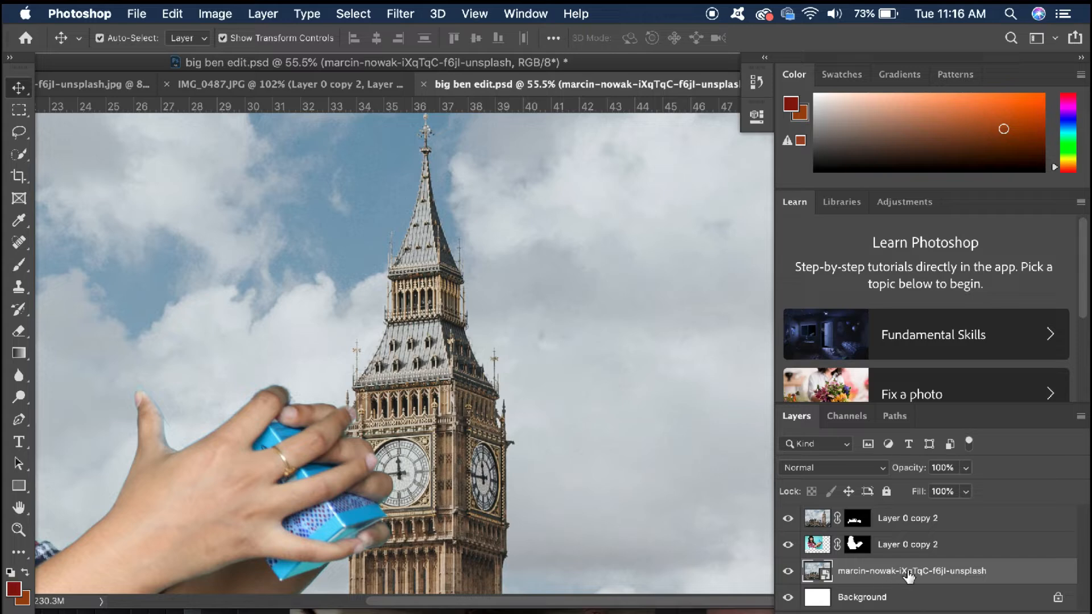
scroll(385, 385, "down", 2)
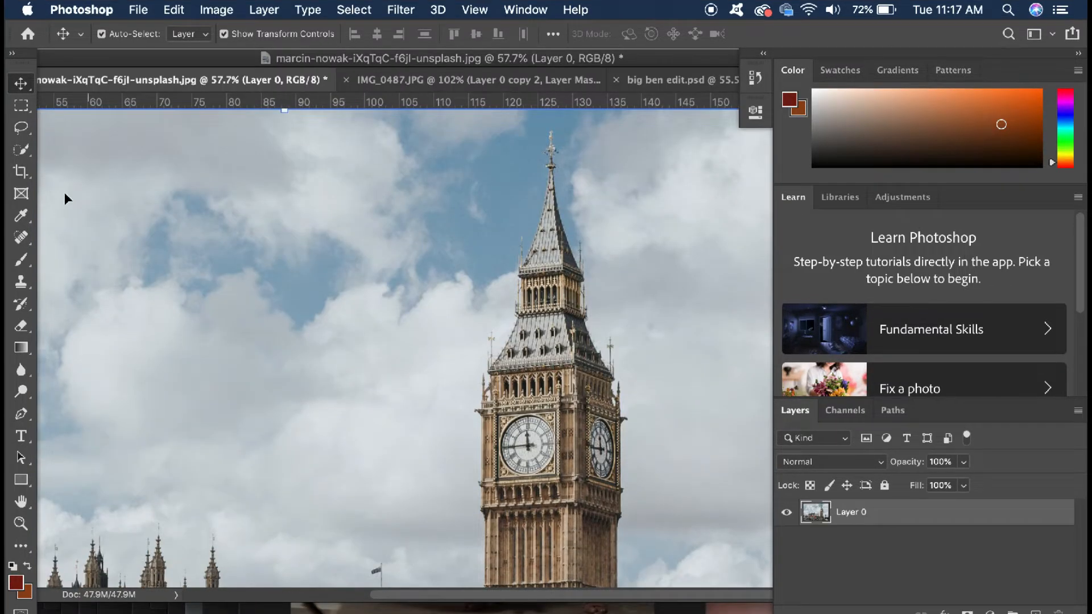
left_click(26, 153)
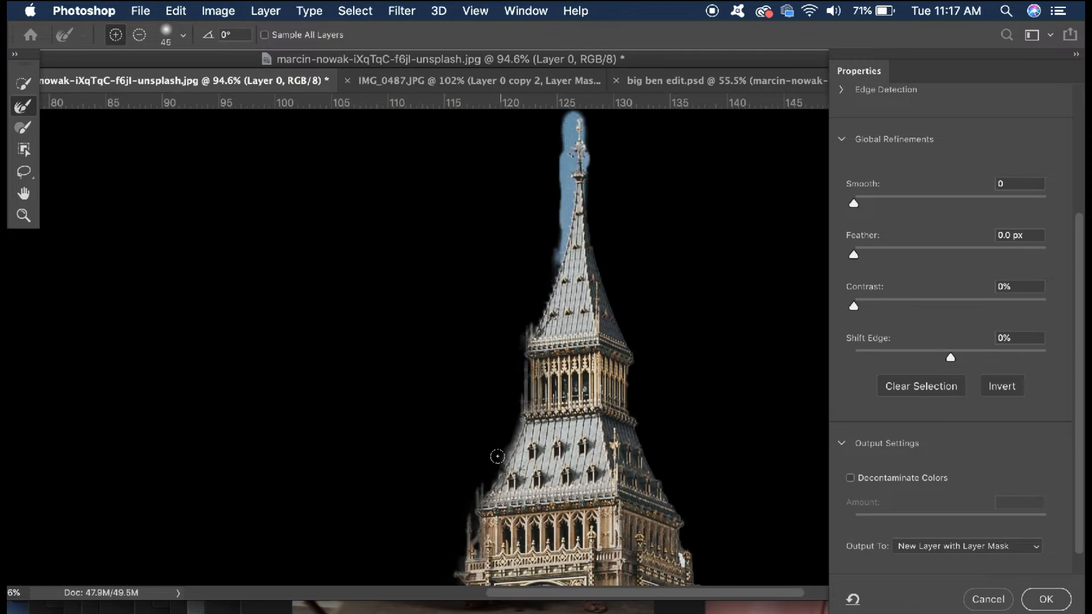
Refine the tower's mask edges along the spire, roof, pinnacles, clock section and lower cut
left_click_drag(569, 117, 573, 278)
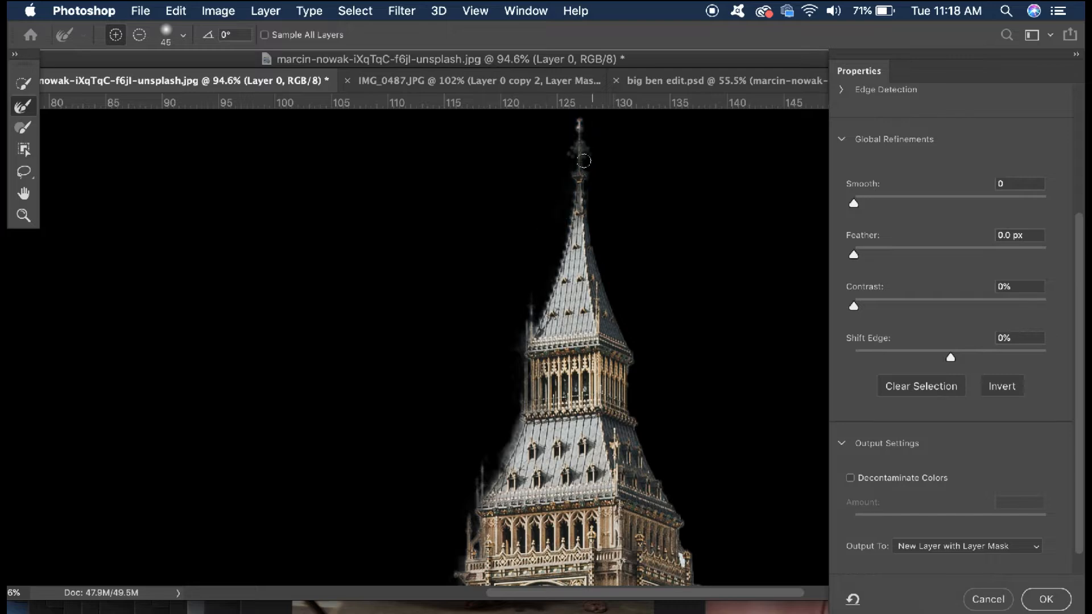
left_click_drag(631, 519, 622, 565)
scroll(637, 521, "down", 5)
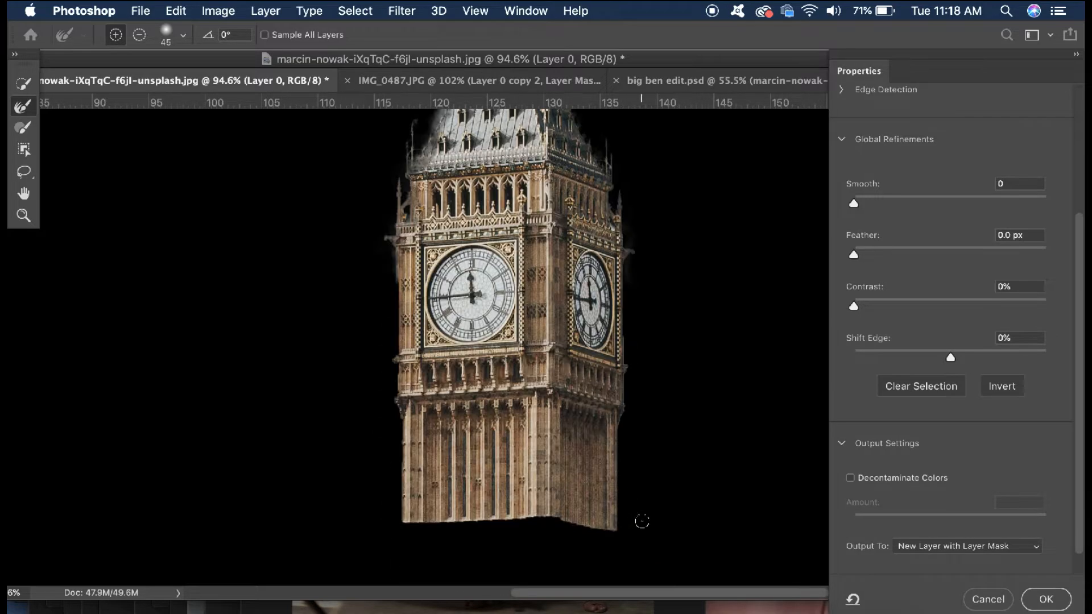
mouse_move(391, 270)
left_mouse_down()
mouse_move(400, 465)
mouse_move(447, 530)
mouse_move(607, 539)
left_mouse_up()
scroll(607, 539, "up", 4)
scroll(447, 296, "up", 6)
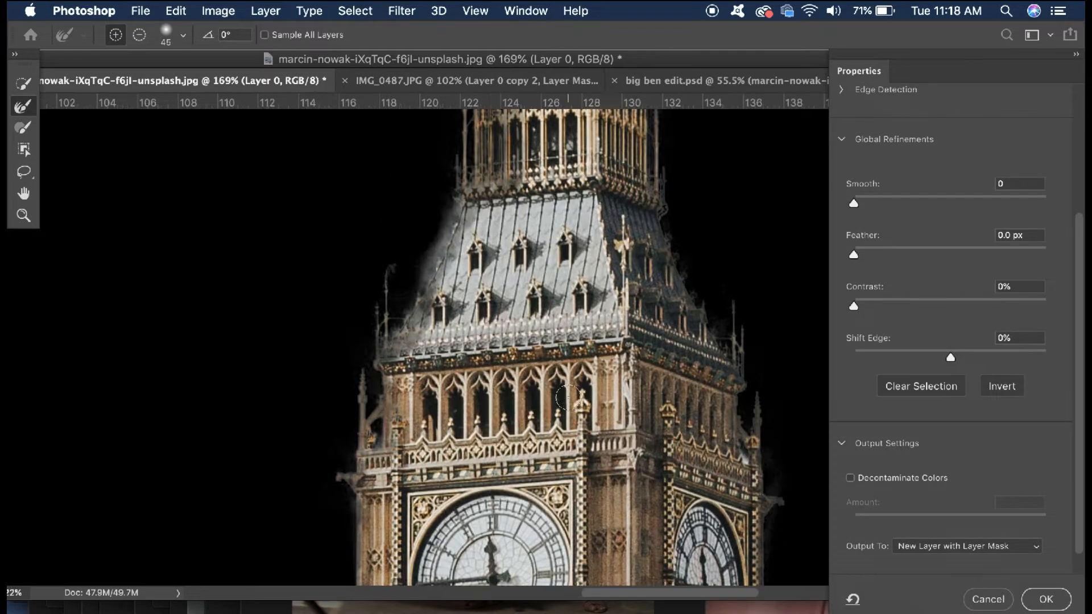
scroll(316, 445, "up", 15)
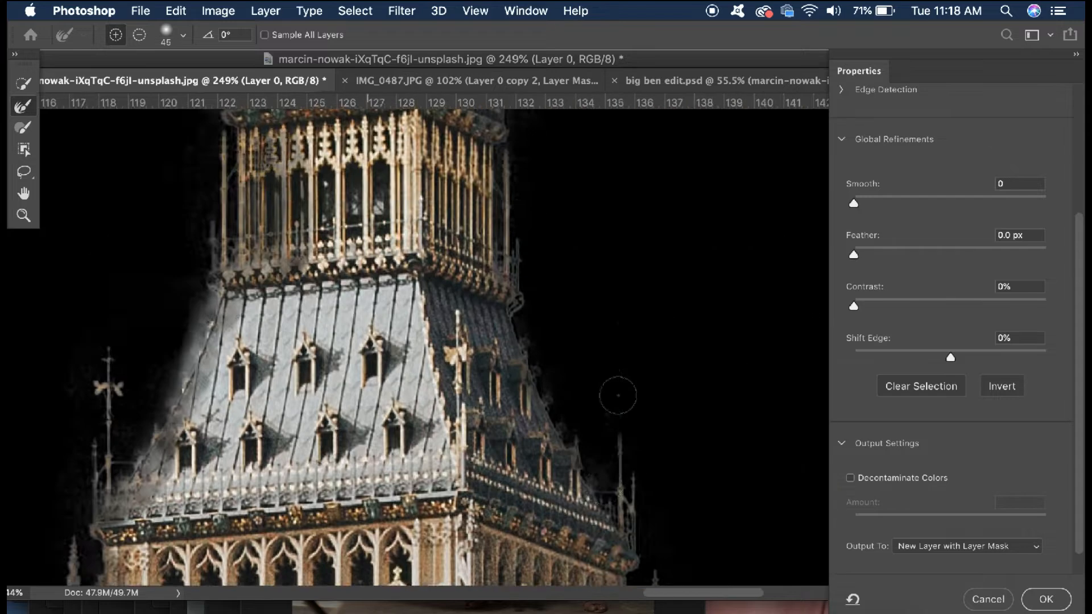
scroll(617, 390, "right", 3)
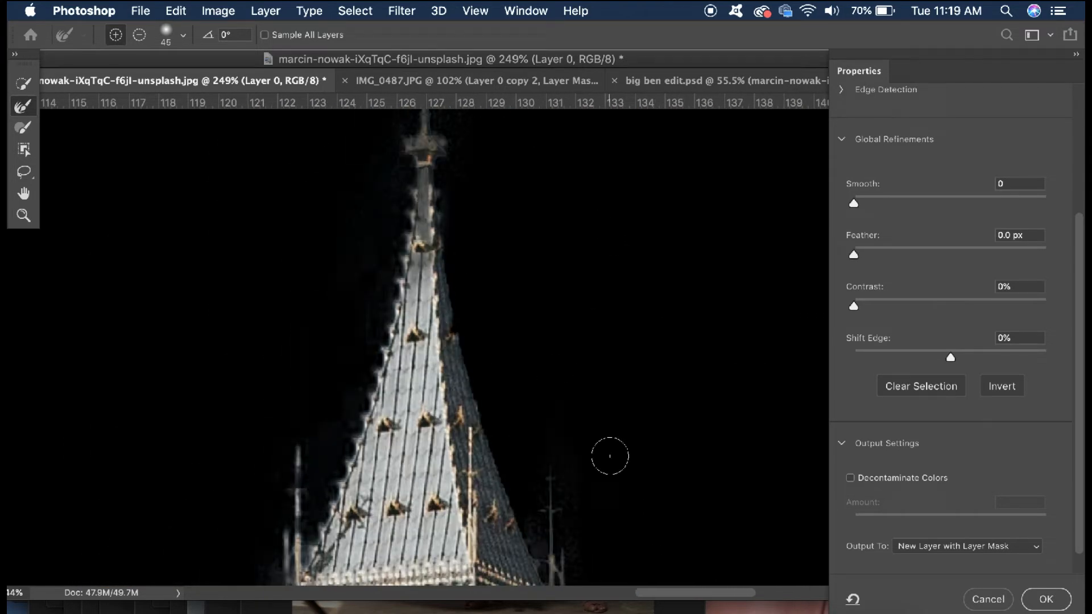
Output the tower with Decontaminate Colors to a new masked layer and bring it into big ben edit.psd beneath the woman's layer
left_click(850, 478)
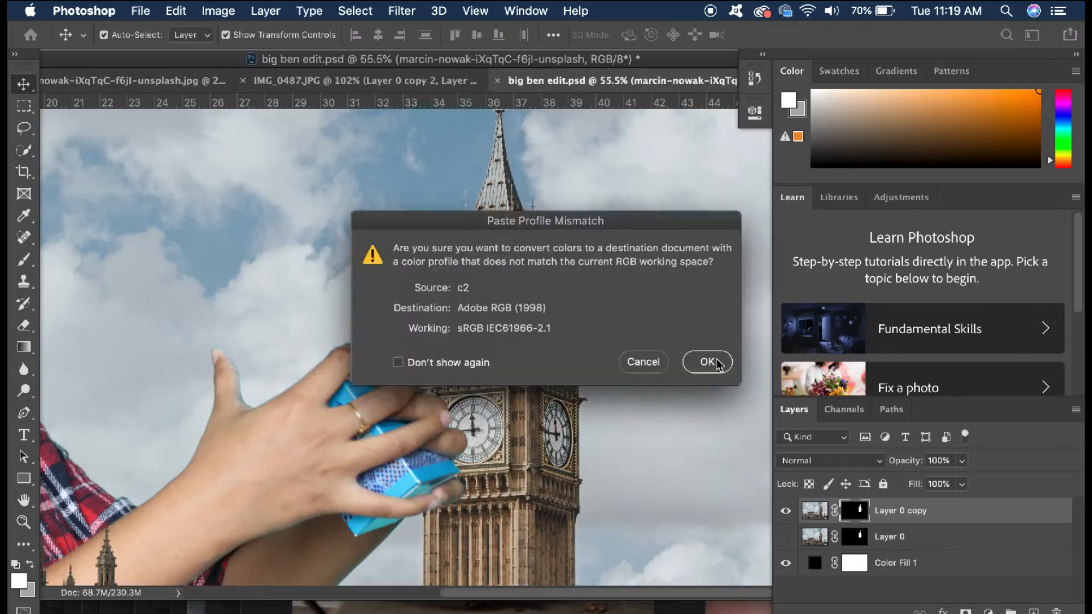
left_click(707, 362)
left_click_drag(567, 252, 431, 358)
left_click_drag(439, 312, 398, 316)
scroll(576, 240, "down", 10)
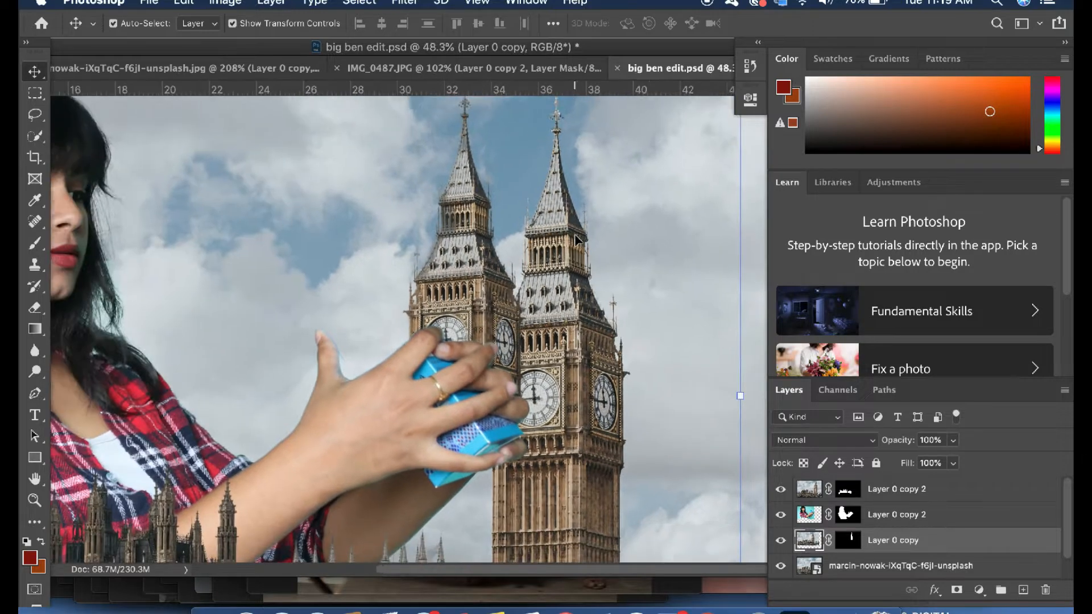
Tilt the cut-out tower copy toward the woman and position it so it rises out of her hands
left_click_drag(647, 185, 488, 182)
left_click_drag(488, 261, 483, 289)
scroll(507, 313, "up", 10)
left_click_drag(331, 263, 328, 264)
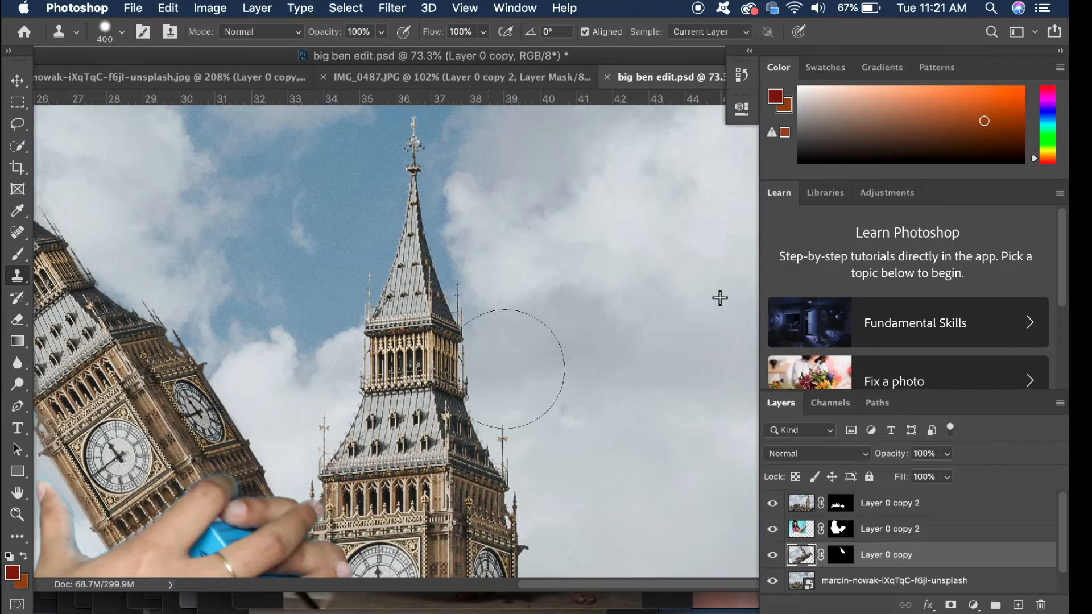
On the marcin-nowak background layer, clone cloudy sky over the right side of the original tower's belfry and roof
left_click(844, 592)
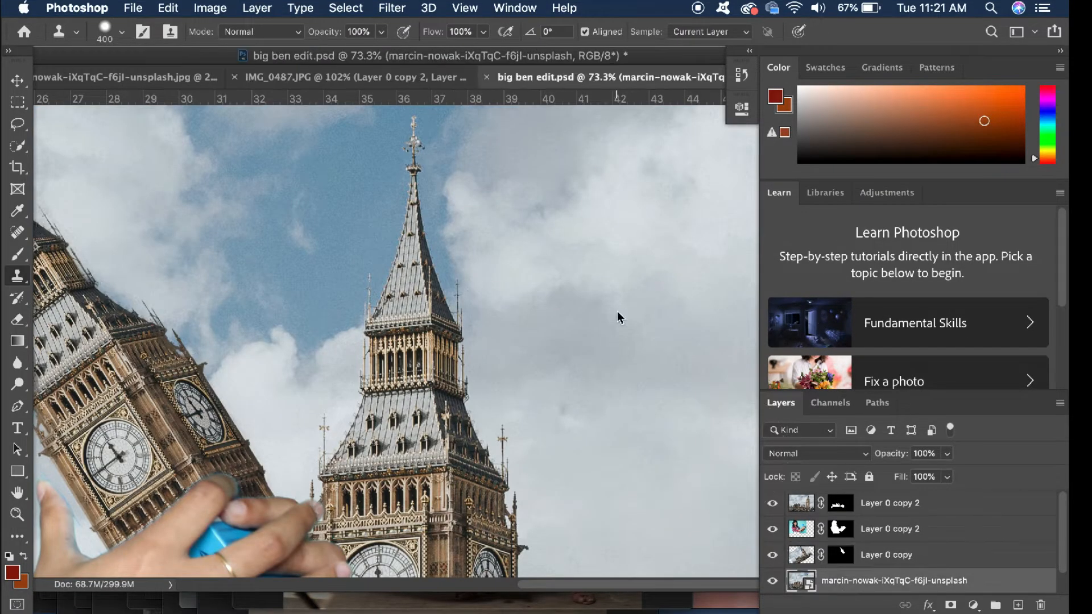
left_click(706, 334, "alt")
mouse_move(467, 381)
left_mouse_down()
mouse_move(477, 437)
mouse_move(505, 427)
left_mouse_up()
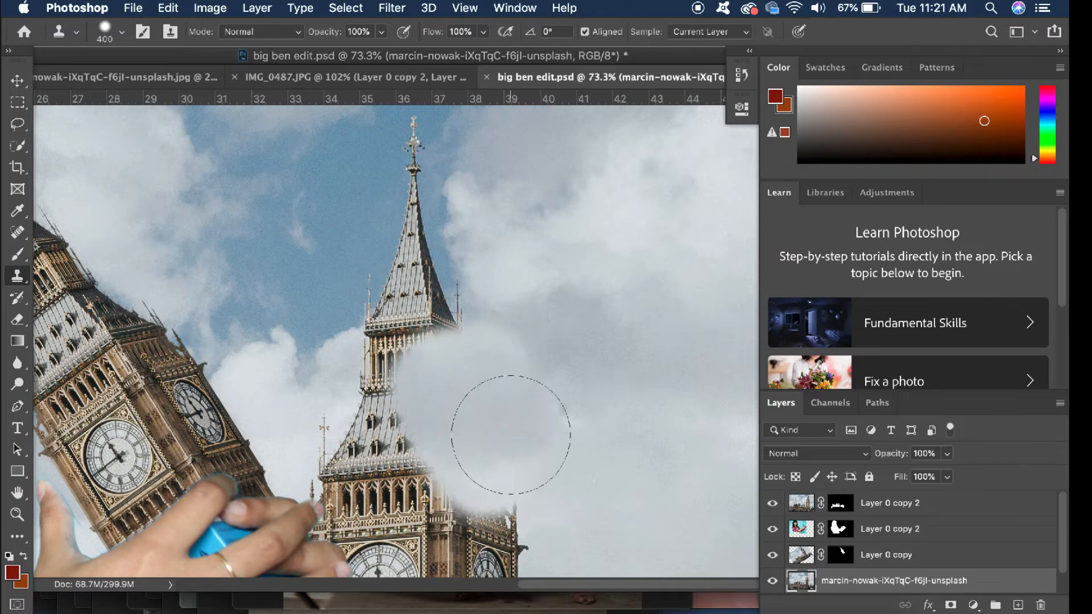
left_click(122, 33)
left_click(542, 373)
scroll(574, 370, "down", 5)
mouse_move(578, 374)
left_mouse_down()
mouse_move(560, 476)
mouse_move(587, 500)
left_mouse_up()
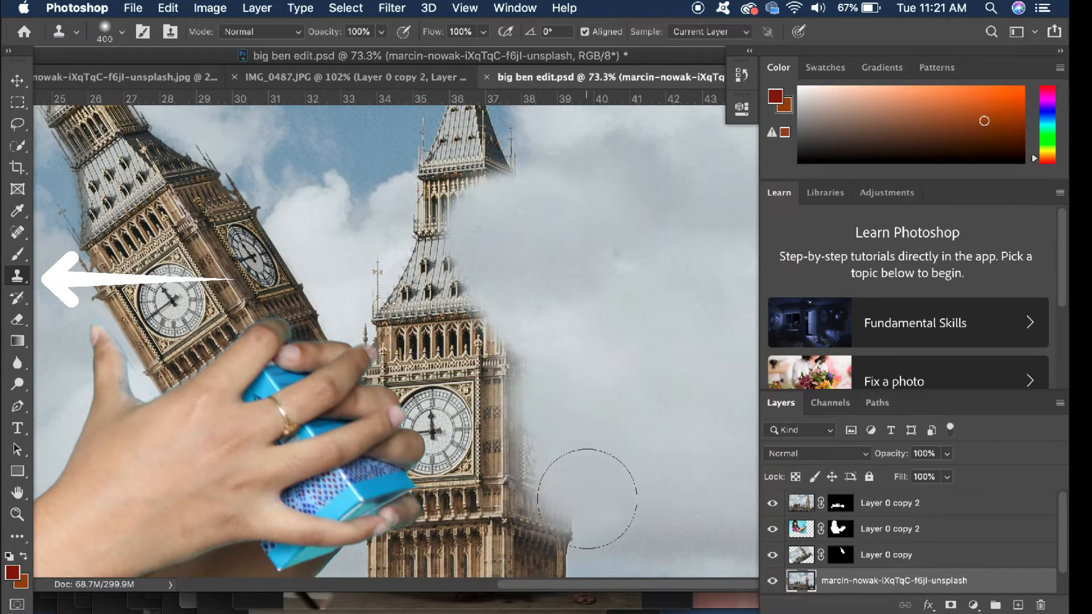
scroll(589, 495, "down", 5)
left_click(686, 445, "alt")
mouse_move(559, 419)
left_mouse_down()
mouse_move(562, 388)
mouse_move(584, 521)
mouse_move(579, 446)
left_mouse_up()
scroll(589, 519, "down", 5)
key("super+z")
key("super+z")
scroll(601, 237, "up", 5)
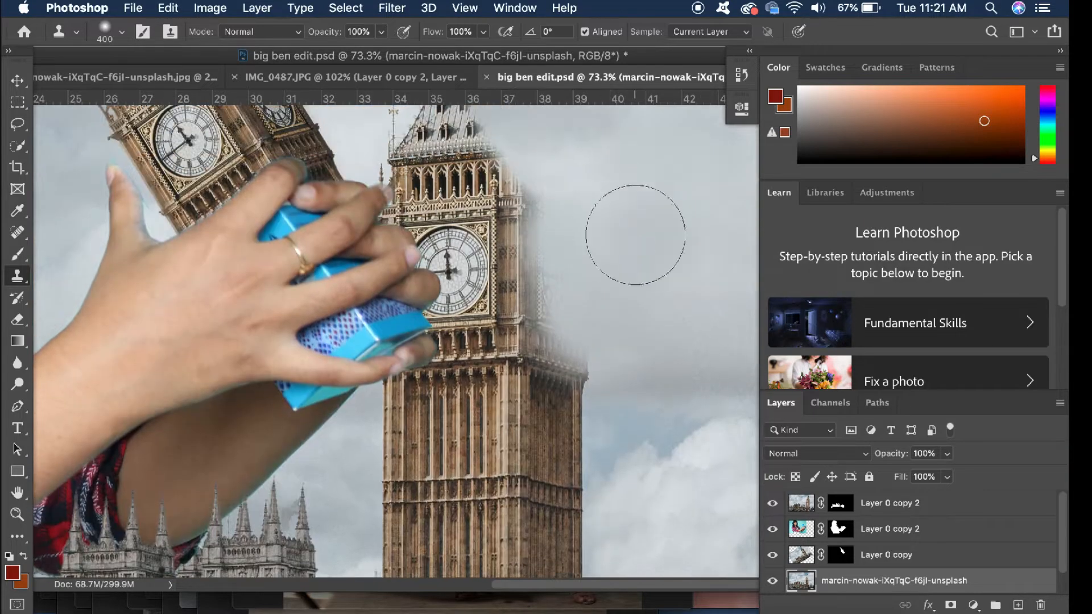
key("super+z")
scroll(634, 237, "up", 3)
key("super+z")
Clone cloud over the original tower's sloping roof and the belfry beneath the spire
left_click_drag(437, 173, 524, 233)
scroll(525, 233, "up", 4)
left_click_drag(395, 248, 392, 290)
scroll(393, 290, "up", 4)
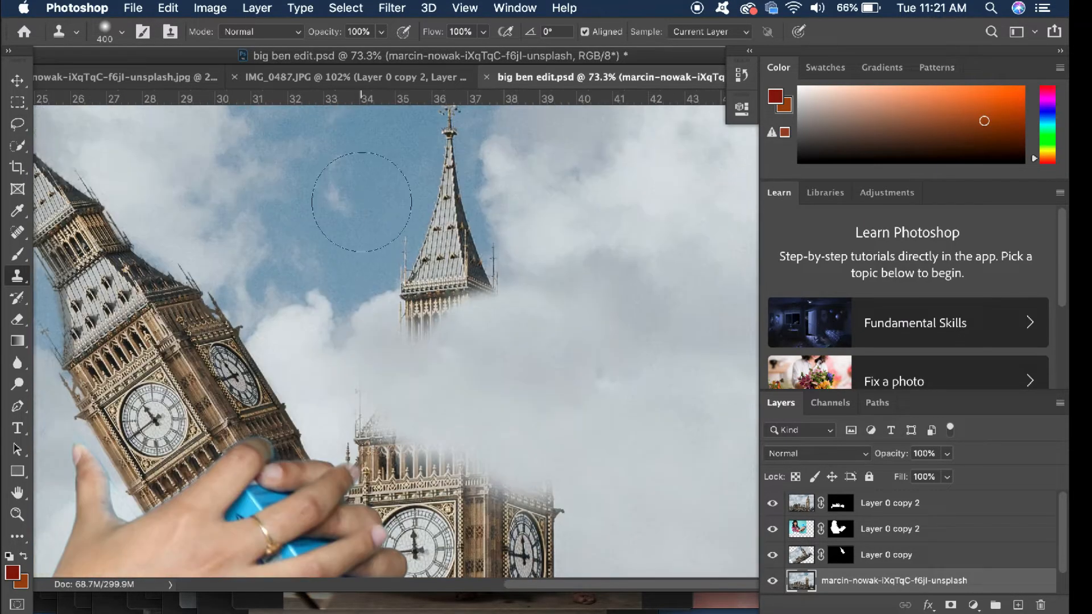
Clone the blue sky beside the spire over its tip and undo the last stroke that went wrong
left_click(360, 200, "alt")
mouse_move(444, 210)
left_mouse_down()
mouse_move(448, 162)
mouse_move(390, 309)
mouse_move(327, 240)
mouse_move(446, 264)
mouse_move(471, 249)
mouse_move(446, 148)
mouse_move(416, 150)
mouse_move(449, 126)
left_mouse_up()
scroll(426, 187, "up", 2)
key("super+z")
scroll(454, 239, "down", 5)
Clone cloud and sky over the remains of the spire's base and blend them into the surrounding sky
left_click(555, 289, "alt")
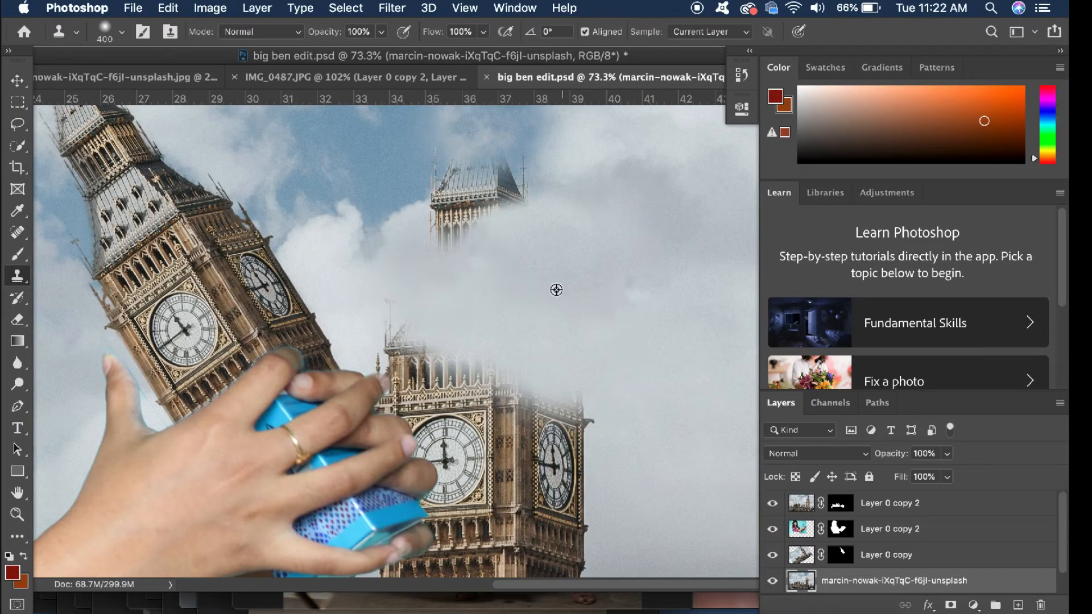
mouse_move(455, 245)
left_mouse_down()
mouse_move(453, 217)
mouse_move(465, 192)
mouse_move(503, 373)
mouse_move(523, 185)
left_mouse_up()
left_click(346, 229, "alt")
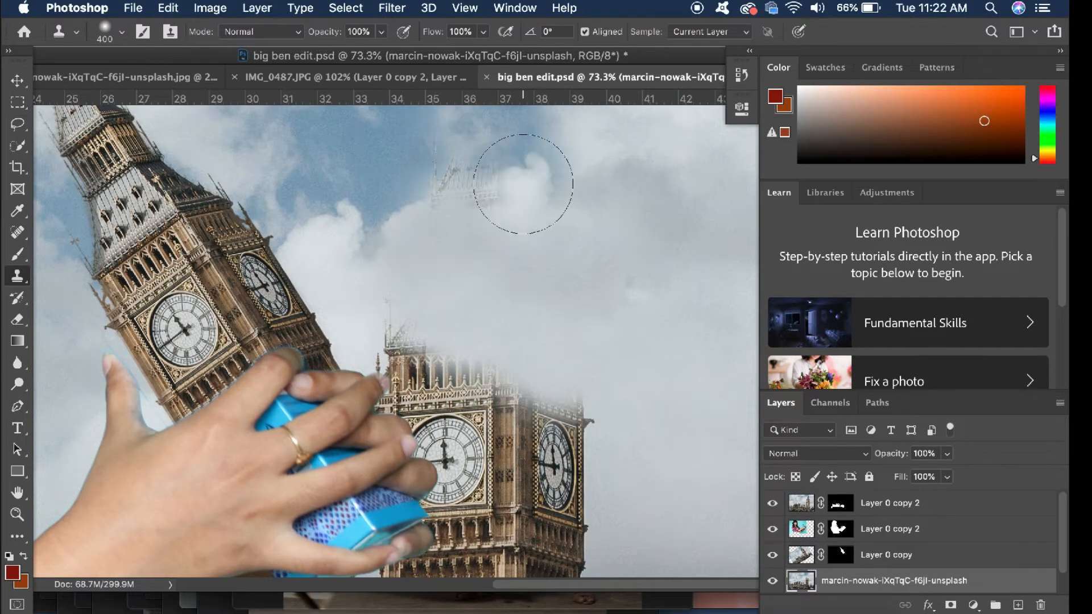
scroll(484, 284, "left", 5)
scroll(483, 285, "up", 2)
scroll(480, 264, "right", 5)
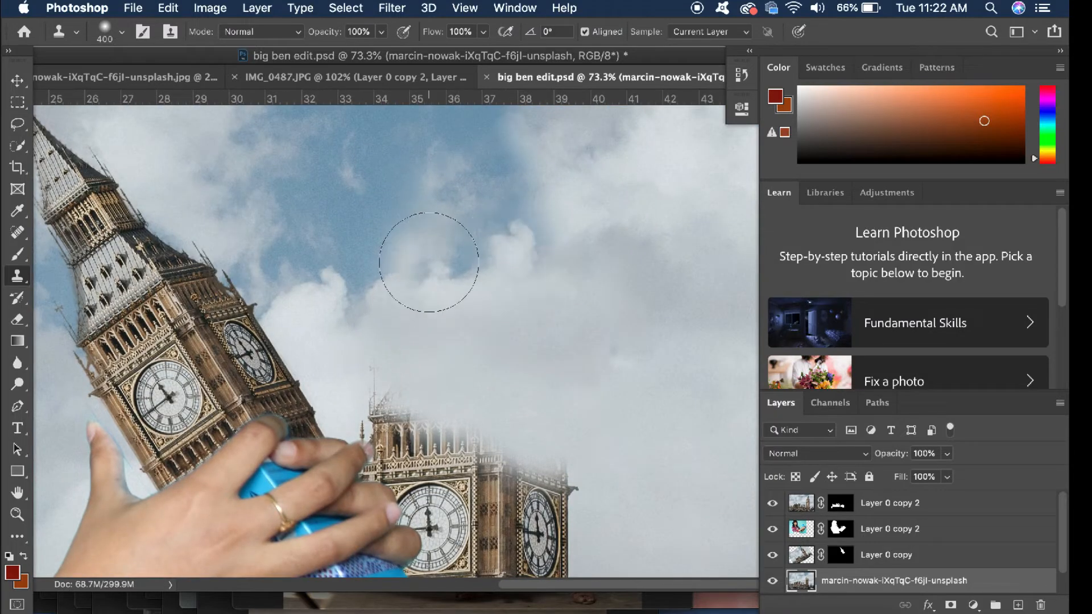
Clone cloud over the gallery above the clocks and the upper part of the original clock faces
scroll(617, 358, "down", 3)
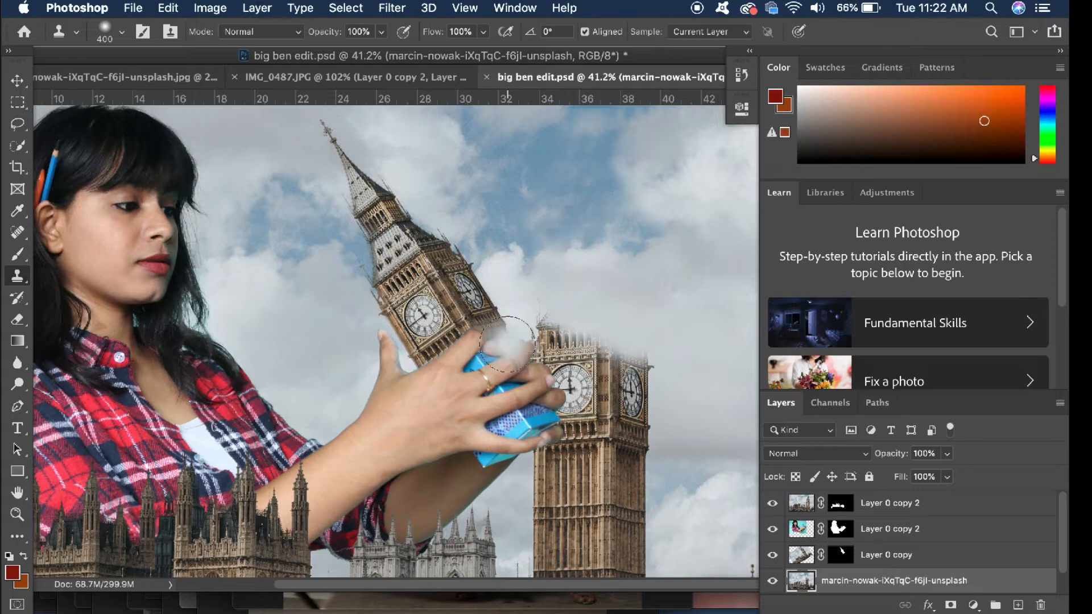
scroll(506, 344, "up", 3)
scroll(455, 284, "right", 4)
scroll(455, 284, "up", 2)
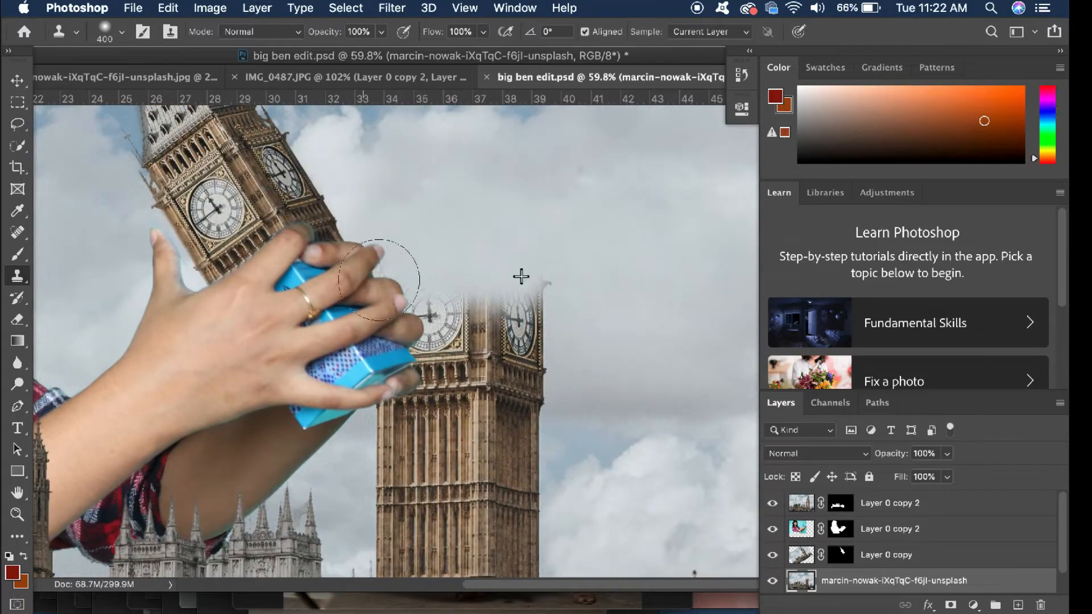
left_click(122, 32)
key("Return")
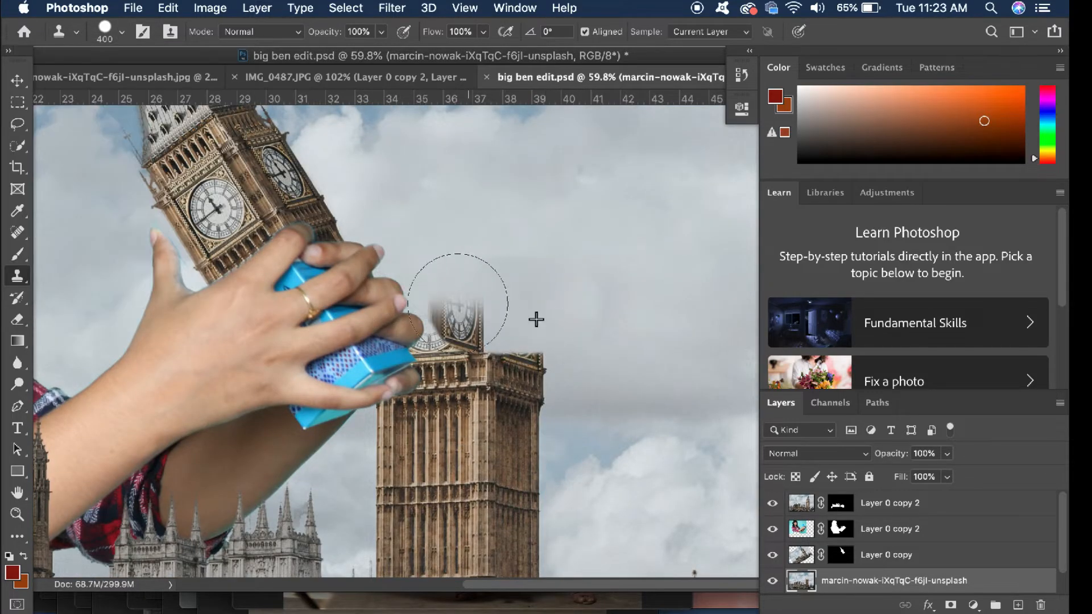
left_click(586, 327, "alt")
scroll(550, 342, "down", 2)
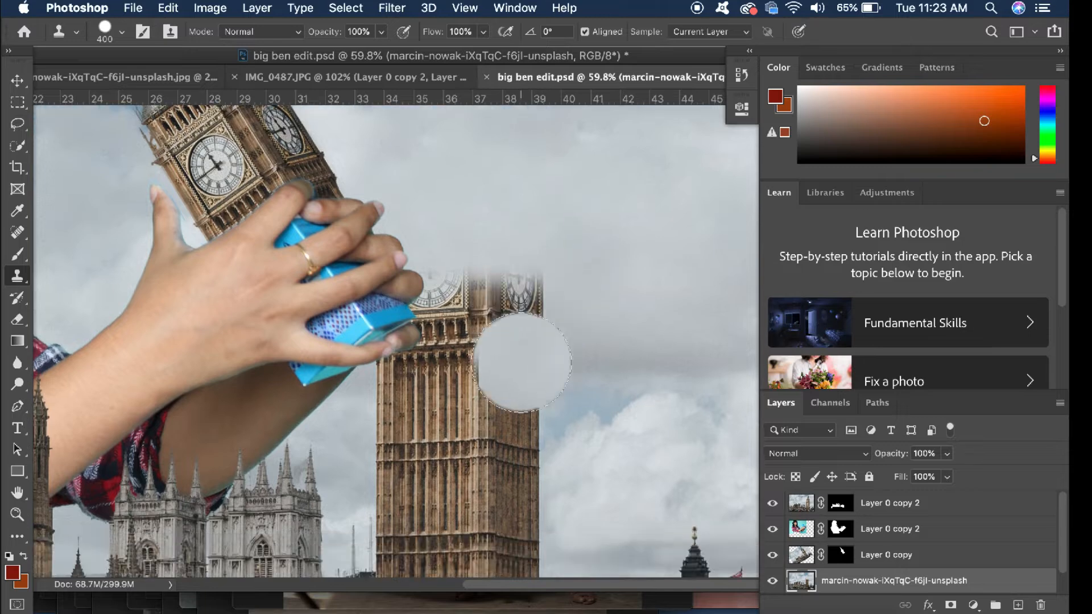
left_click(122, 33)
key("Return")
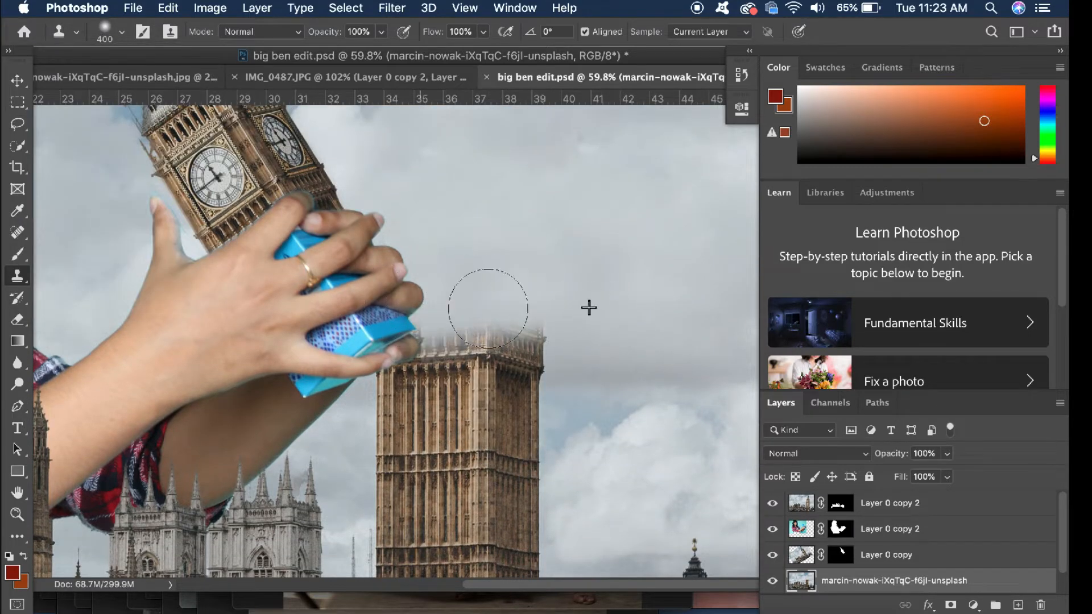
Clone cloudy sky over the original tower's remaining ledge and upper shaft, and undo the last stroke
scroll(559, 412, "up", 3)
left_click(77, 154, "alt")
scroll(563, 318, "down", 4)
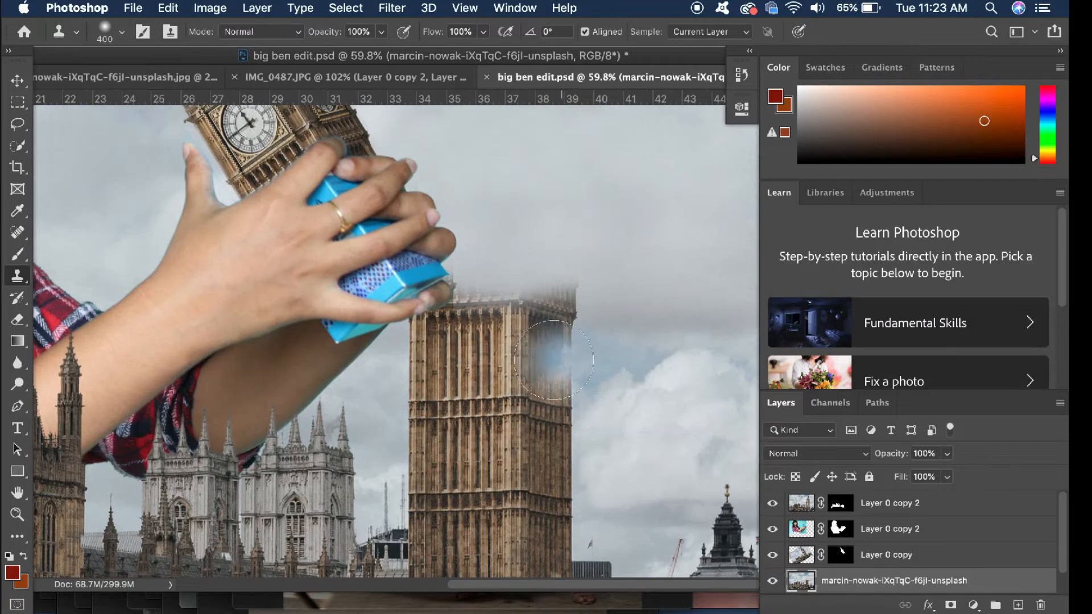
left_click_drag(460, 330, 483, 353)
scroll(567, 362, "down", 1)
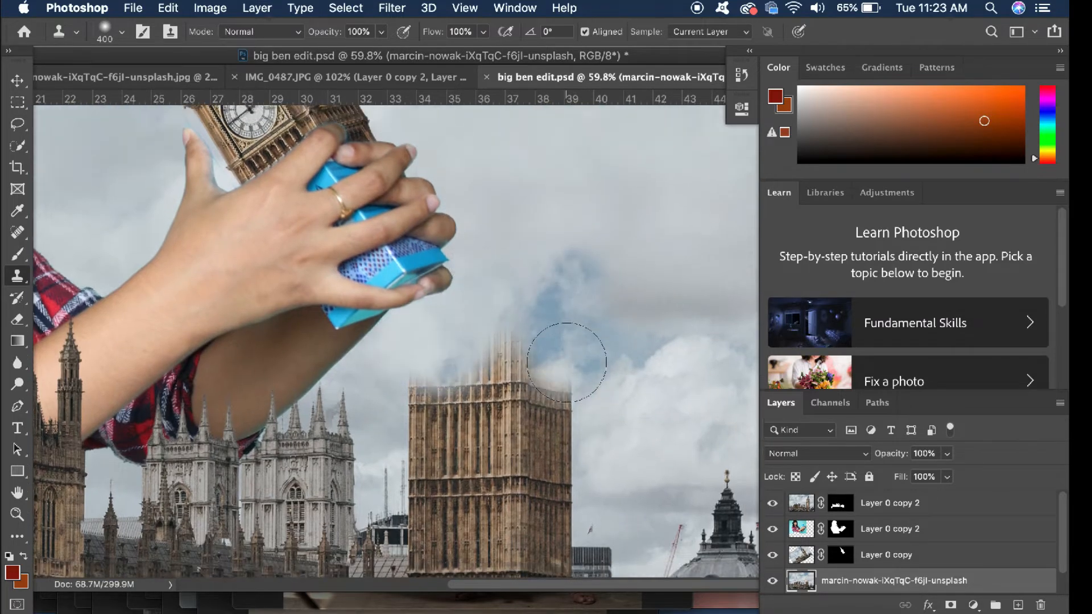
key("super+z")
Set the Clone Stamp's hardness to 90% and clone cloud along the remaining shaft's top to give it a crisp, flat edge
left_click(121, 31)
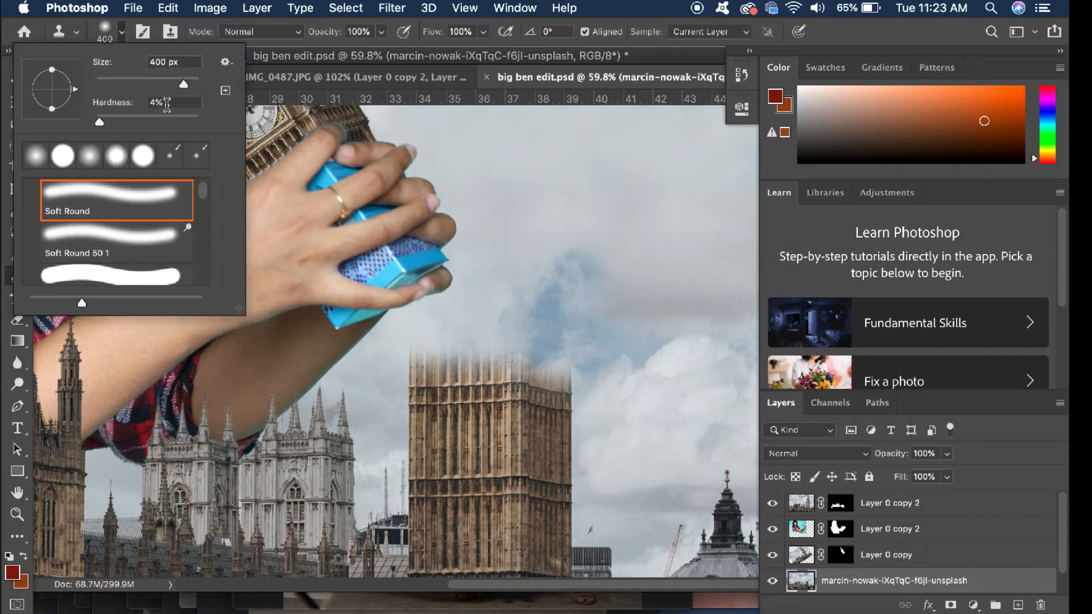
left_click_drag(166, 118, 235, 117)
mouse_move(434, 332)
left_mouse_down()
mouse_move(536, 327)
mouse_move(577, 346)
left_mouse_up()
key("super+z")
left_click(463, 334)
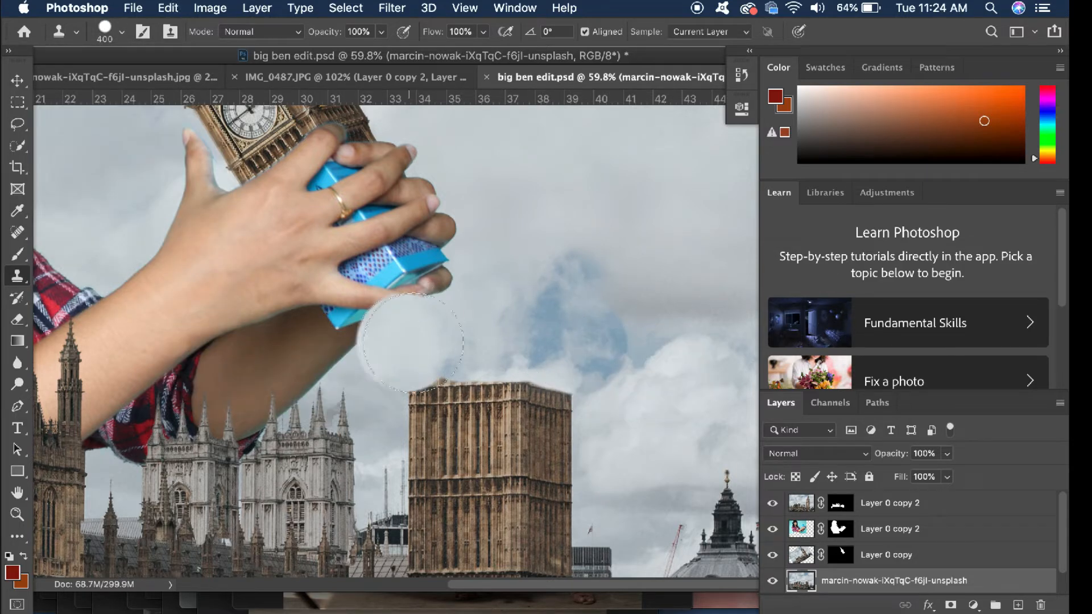
left_click(438, 335)
left_click(456, 334)
left_click(121, 31)
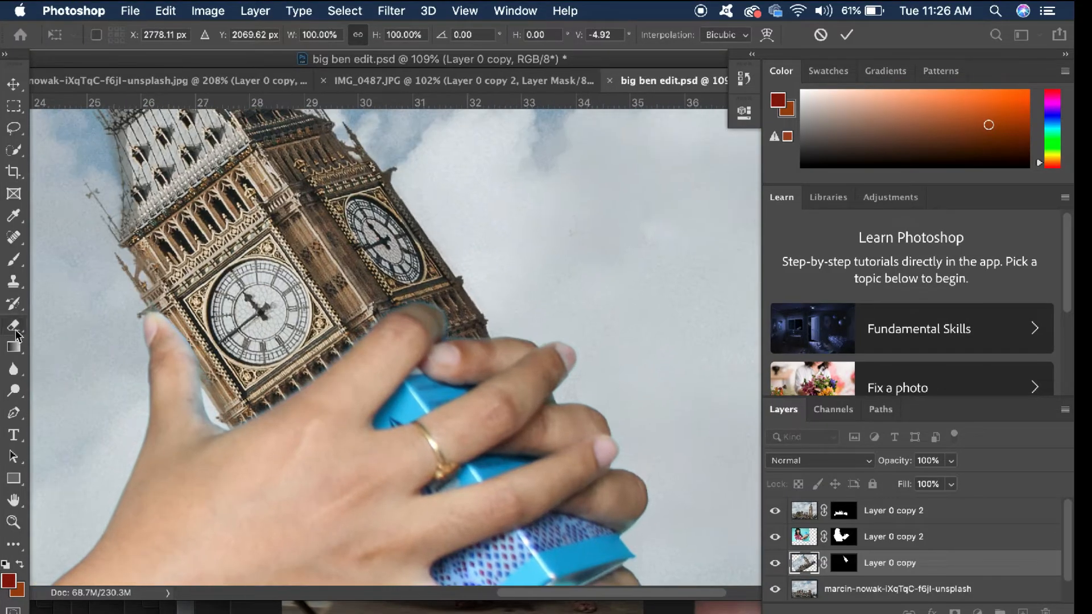
key("Return")
left_click(367, 424)
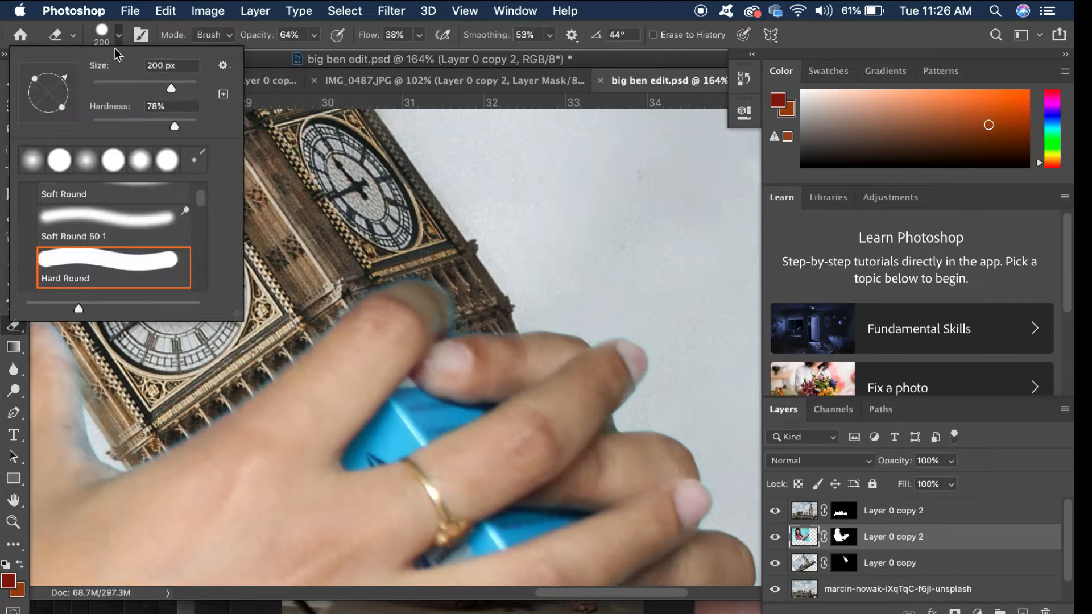
Set the Eraser to 100% opacity and erase the blue box visible between the index and middle fingers
left_click(399, 450)
key("0")
left_click_drag(418, 435, 323, 494)
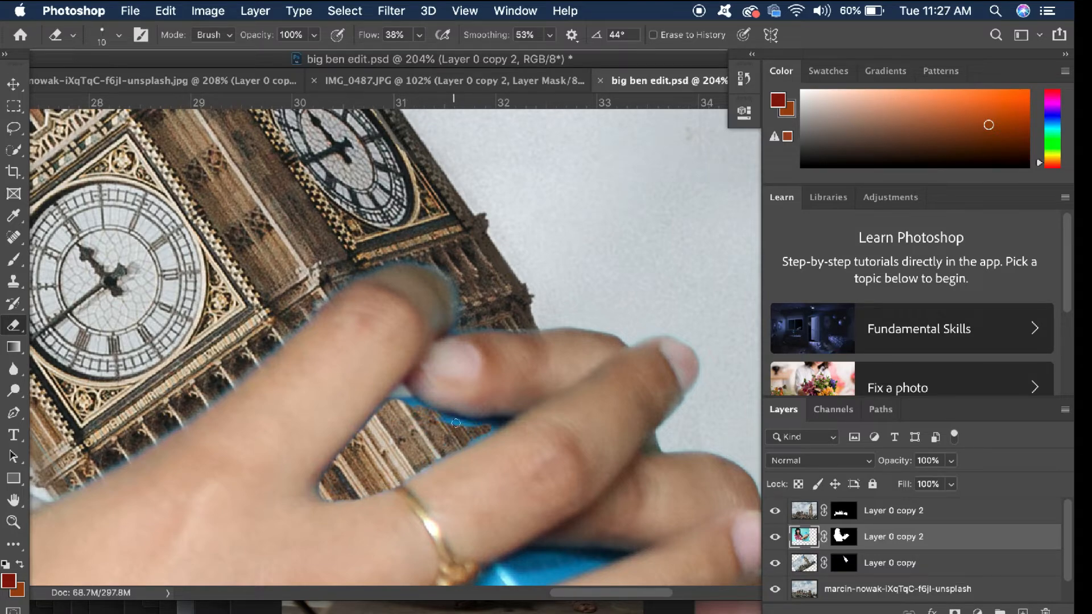
Erase the patterned blue box between the ring and little fingers, using a 60 px eraser for the larger areas
mouse_move(500, 449)
left_mouse_down()
mouse_move(591, 432)
mouse_move(599, 465)
left_mouse_up()
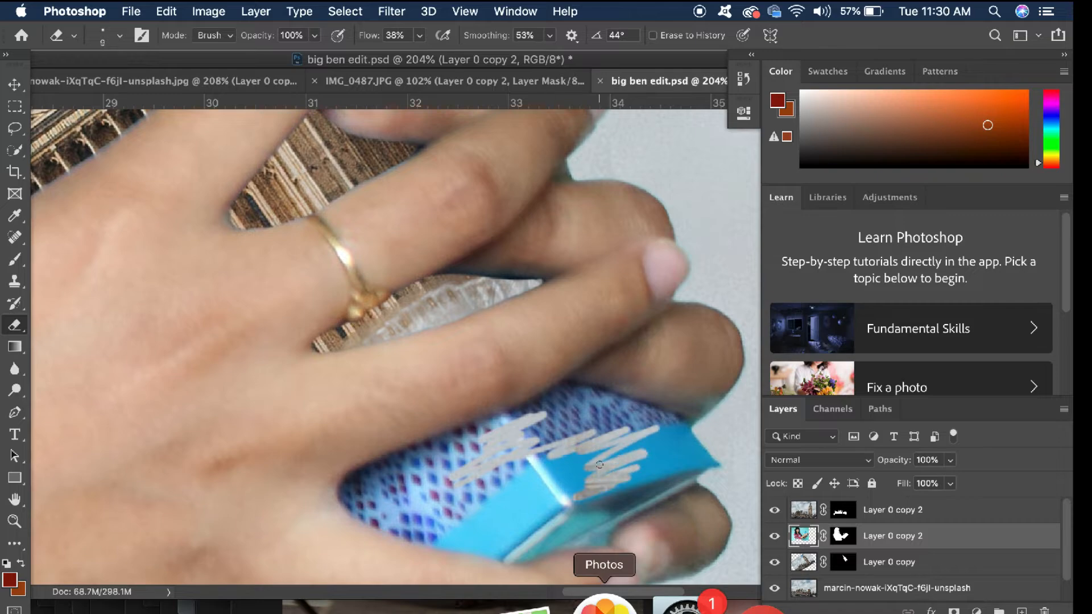
key("bracketright")
key("bracketright")
key("bracketright")
key("bracketright")
key("bracketright")
key("bracketright")
key("bracketright")
key("bracketright")
key("bracketright")
key("bracketright")
mouse_move(492, 473)
left_mouse_down()
mouse_move(553, 429)
mouse_move(677, 435)
left_mouse_up()
scroll(556, 447, "down", 2)
scroll(739, 415, "down", 5)
scroll(738, 415, "up", 4)
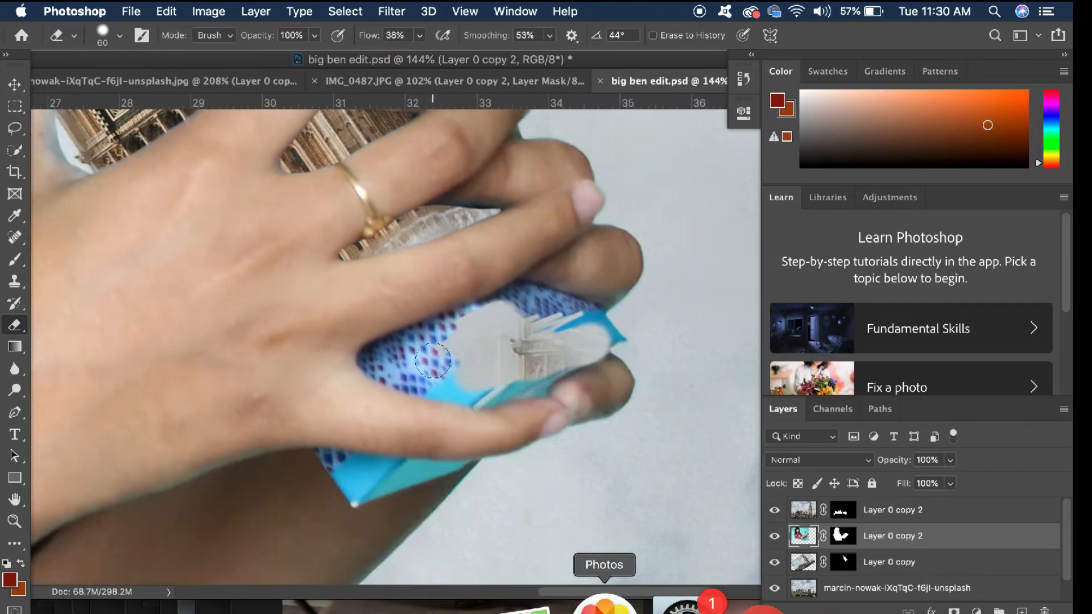
mouse_move(433, 361)
left_mouse_down()
mouse_move(512, 310)
mouse_move(629, 326)
mouse_move(410, 375)
mouse_move(537, 380)
left_mouse_up()
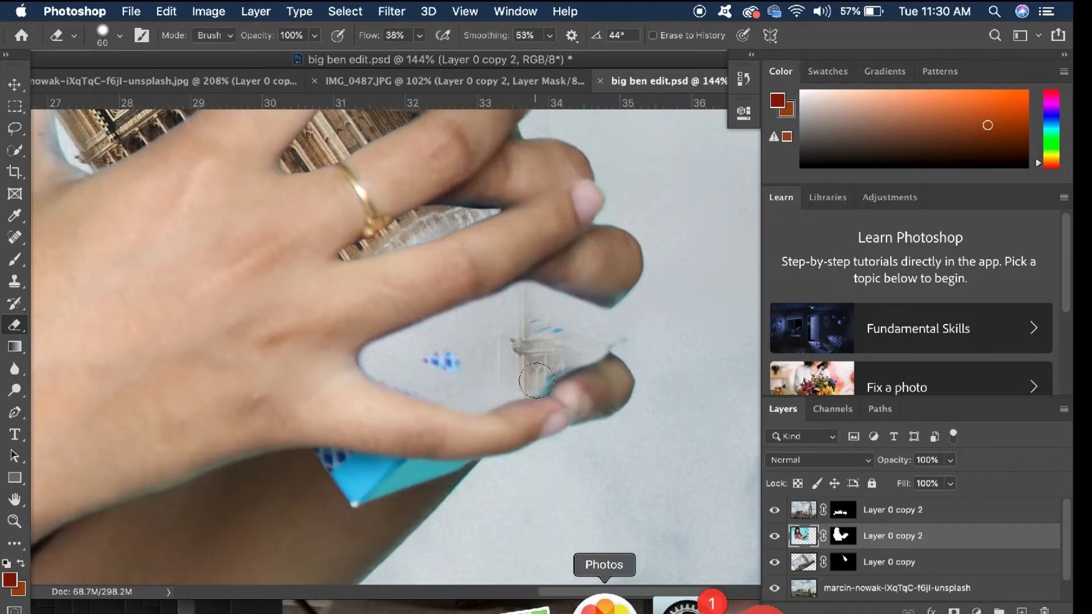
scroll(340, 508, "up", 3)
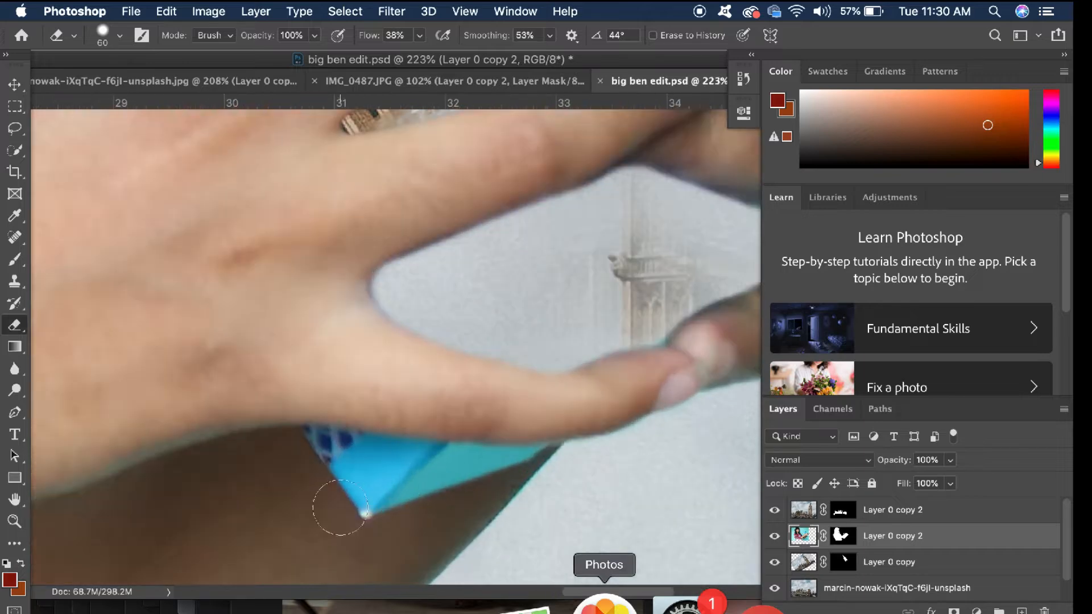
scroll(393, 493, "right", 3)
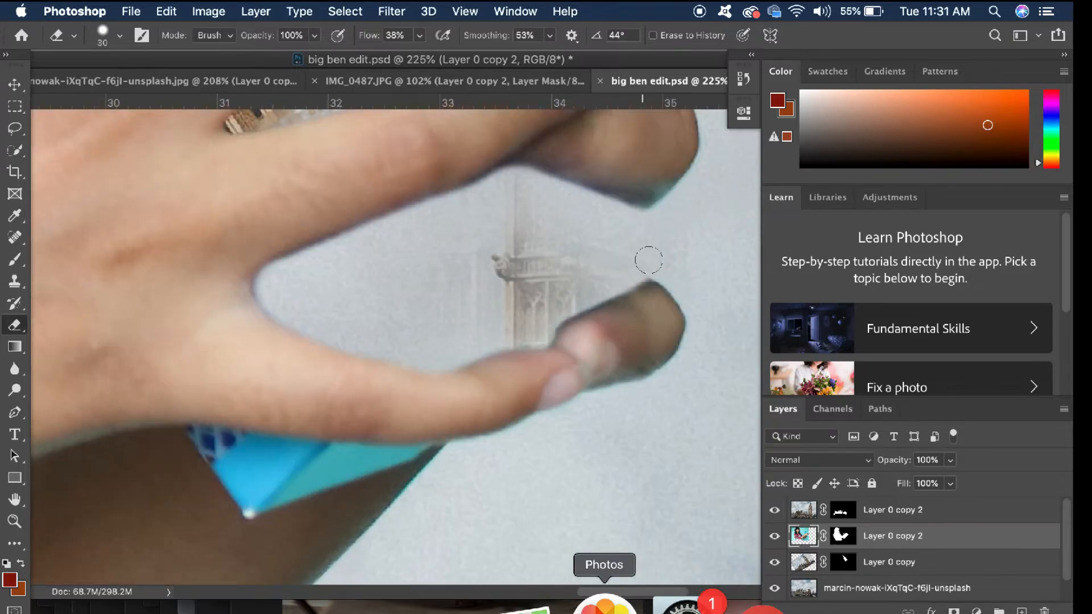
scroll(478, 330, "down", 10)
Quick-select the original tower's remaining shaft on the marcin-nowak background photo layer
key("v")
scroll(543, 398, "up", 3)
left_click(15, 150)
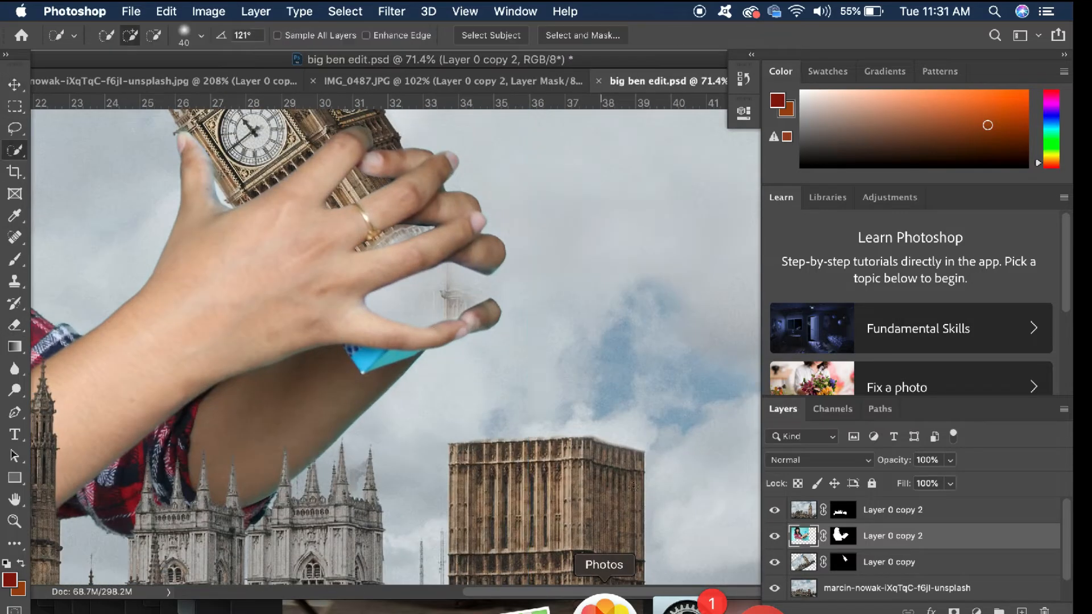
left_click(805, 588)
scroll(483, 428, "down", 2)
left_click_drag(483, 427, 575, 443)
left_click(15, 85)
left_click(15, 151)
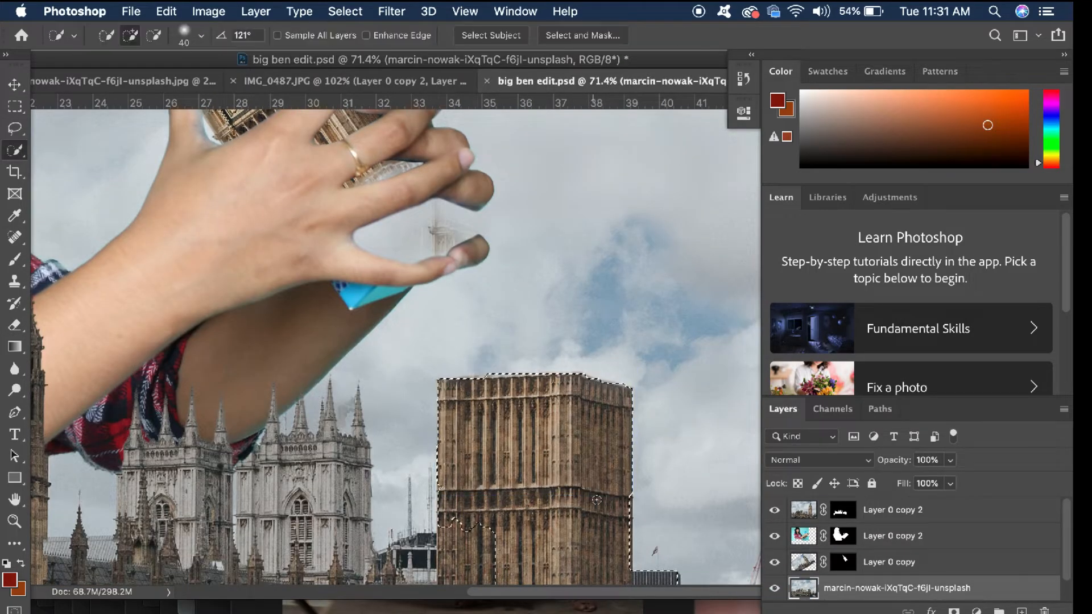
scroll(483, 427, "down", 3)
left_click_drag(512, 392, 546, 478)
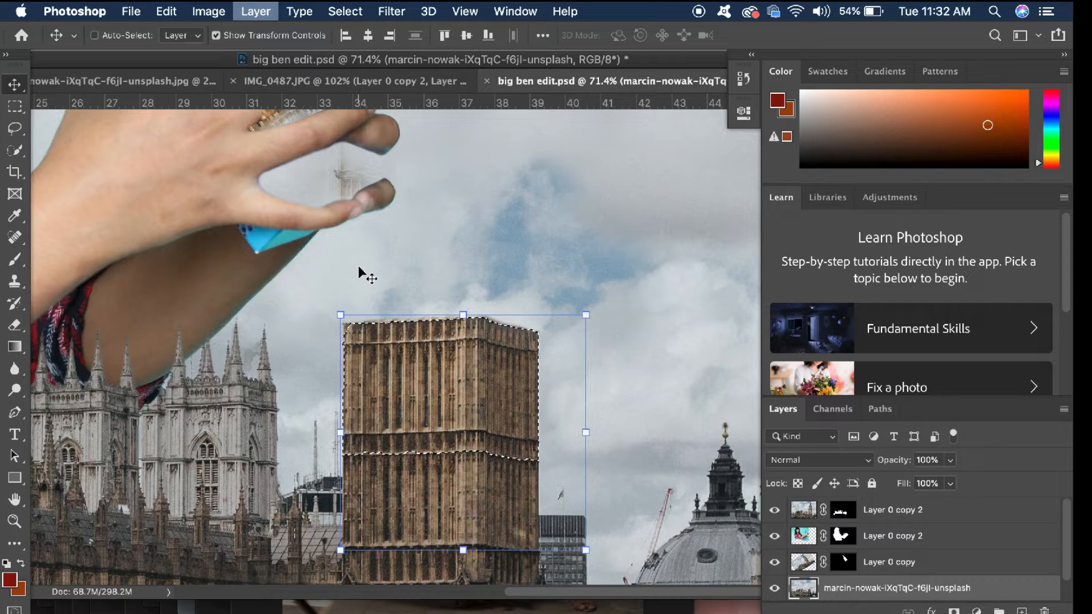
Place a copy of the shaft behind the hand and rotate it about -31° to continue the held tower between the fingers
left_click_drag(360, 275, 418, 278)
left_click_drag(397, 342, 370, 303)
left_click_drag(457, 207, 441, 178)
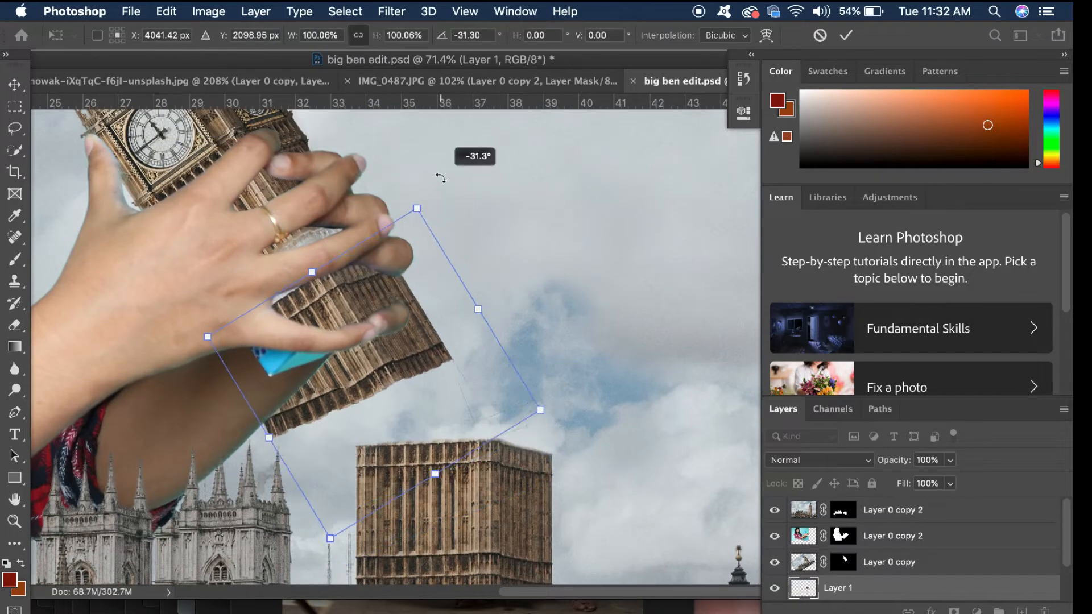
left_click_drag(388, 339, 380, 288)
left_click_drag(443, 191, 428, 186)
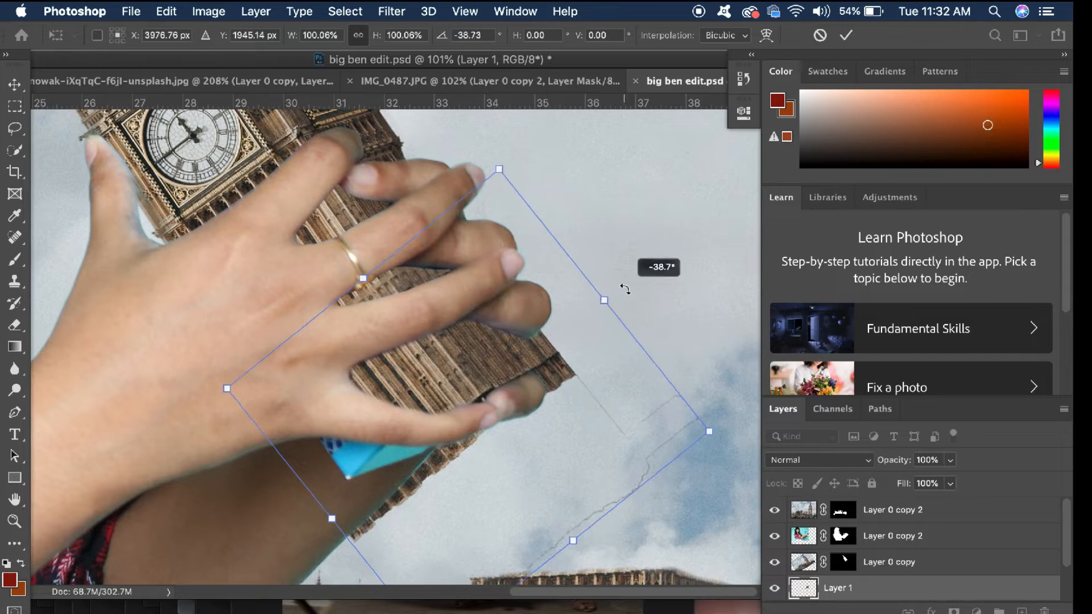
left_click_drag(622, 288, 618, 291)
left_click_drag(442, 347, 432, 367)
key("Return")
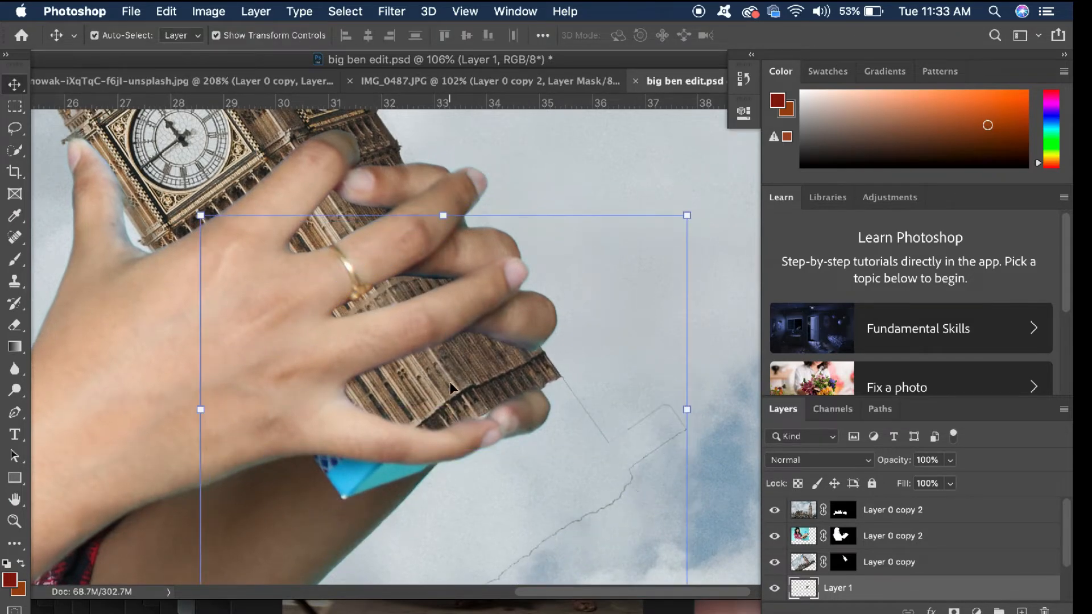
Rotate the shaft copy behind the hand about -2° and try warping it
key("ctrl+t")
right_click(463, 416)
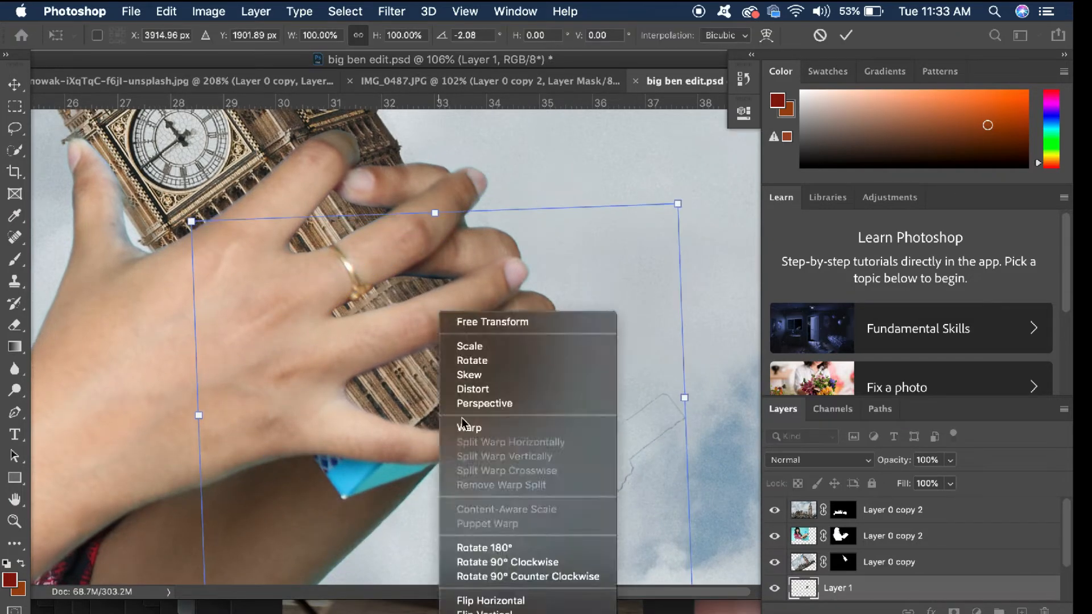
left_click(478, 424)
key("Escape")
Erase the stray outline fragments of the shaft copy in the sky beside the hand
key("e")
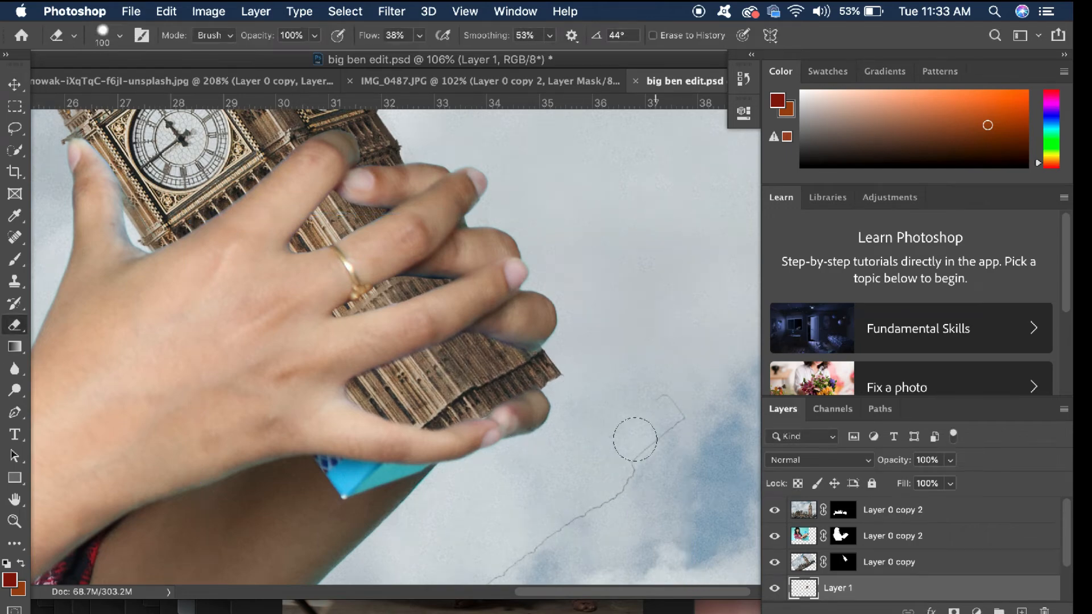
left_click_drag(635, 439, 604, 501)
scroll(604, 501, "down", 5)
left_click_drag(562, 400, 524, 427)
scroll(529, 419, "up", 5)
Distort the shaft copy behind the fingers by pulling its upper outer corner inward
left_click(16, 86)
scroll(449, 346, "up", 4)
scroll(448, 346, "down", 3)
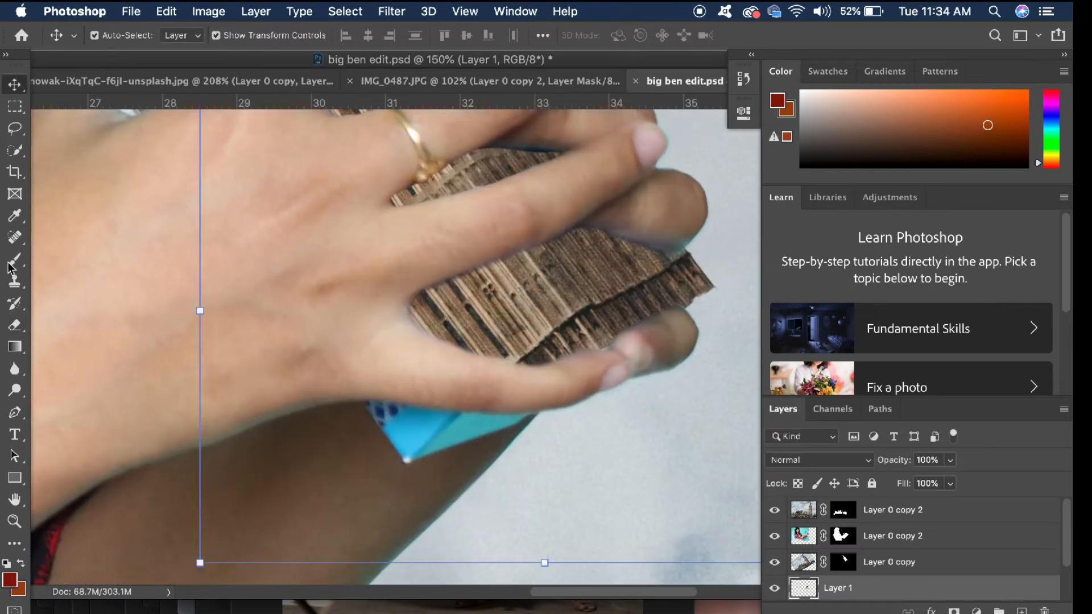
scroll(442, 371, "right", 3)
scroll(441, 371, "up", 2)
right_click(443, 373)
left_click(438, 387)
key("super+t")
right_click(454, 391)
left_click(500, 391)
left_click_drag(718, 169, 673, 232)
key("Return")
Rotate the shaft copy about 4.7° and nudge it to line up with the held tower
left_click_drag(714, 187, 756, 205)
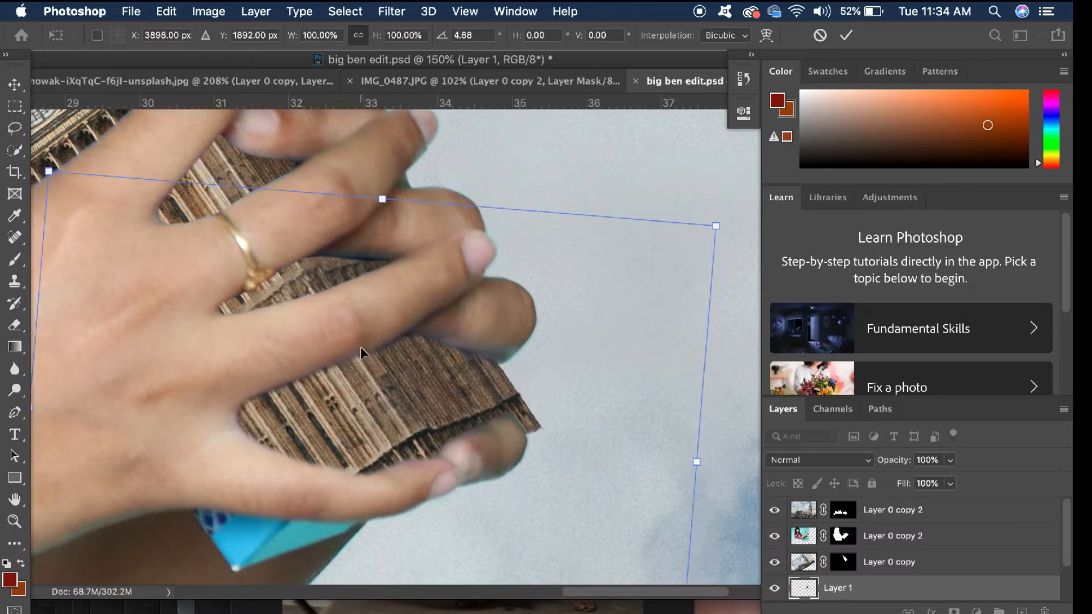
left_click_drag(361, 353, 360, 354)
left_click_drag(643, 177, 645, 182)
key("Return")
scroll(569, 273, "down", 2)
scroll(569, 273, "left", 2)
left_click_drag(483, 337, 484, 327)
scroll(483, 326, "left", 3)
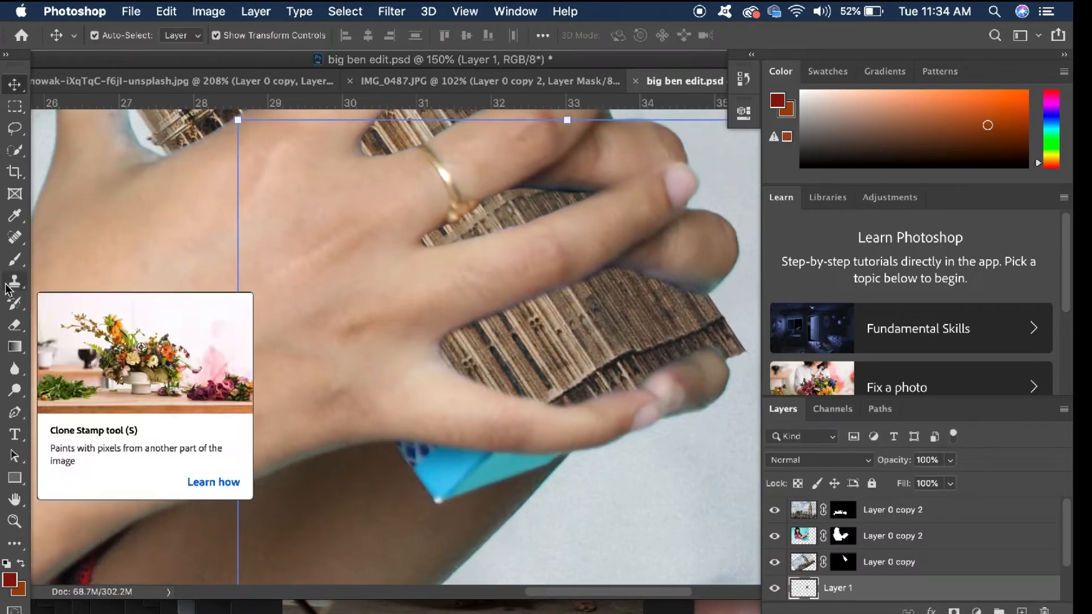
Duplicate part of the shaft copy's broken edge over the remaining blue box corner and raise its layer above the woman's
left_click(15, 150)
left_click(15, 84)
mouse_move(573, 414)
left_mouse_down()
mouse_move(631, 401)
mouse_move(491, 458)
mouse_move(471, 487)
left_mouse_up()
key("super+j")
left_click_drag(839, 588, 846, 529)
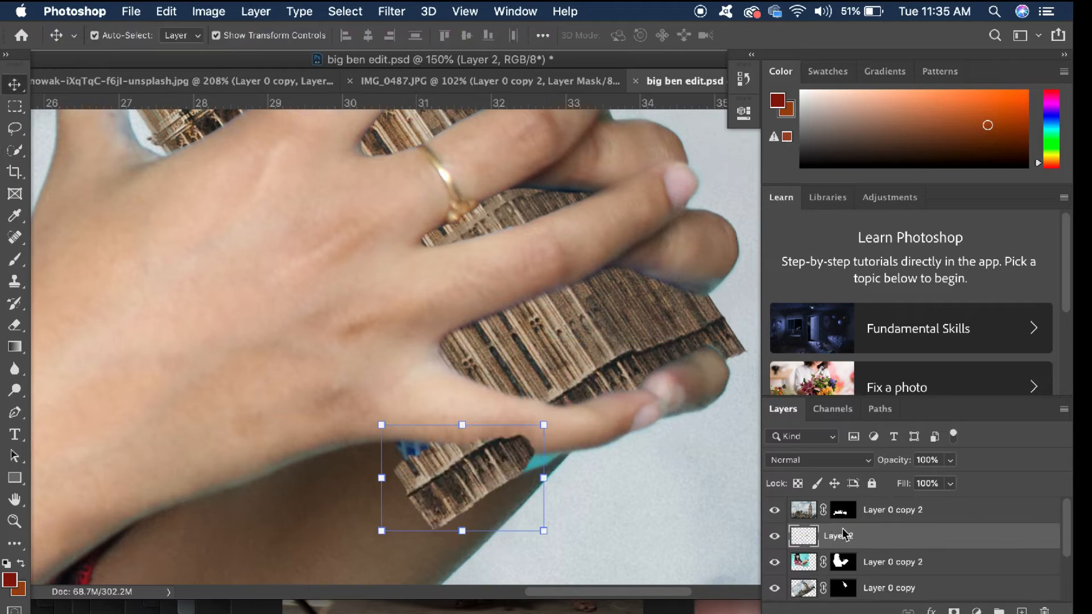
Scale the broken-edge patch to about 104.5% and rotate it about 3° over the blue box corner
left_click_drag(472, 478, 475, 456)
left_click_drag(564, 399, 567, 404)
mouse_move(543, 460)
left_mouse_down()
mouse_move(563, 464)
mouse_move(551, 459)
left_mouse_up()
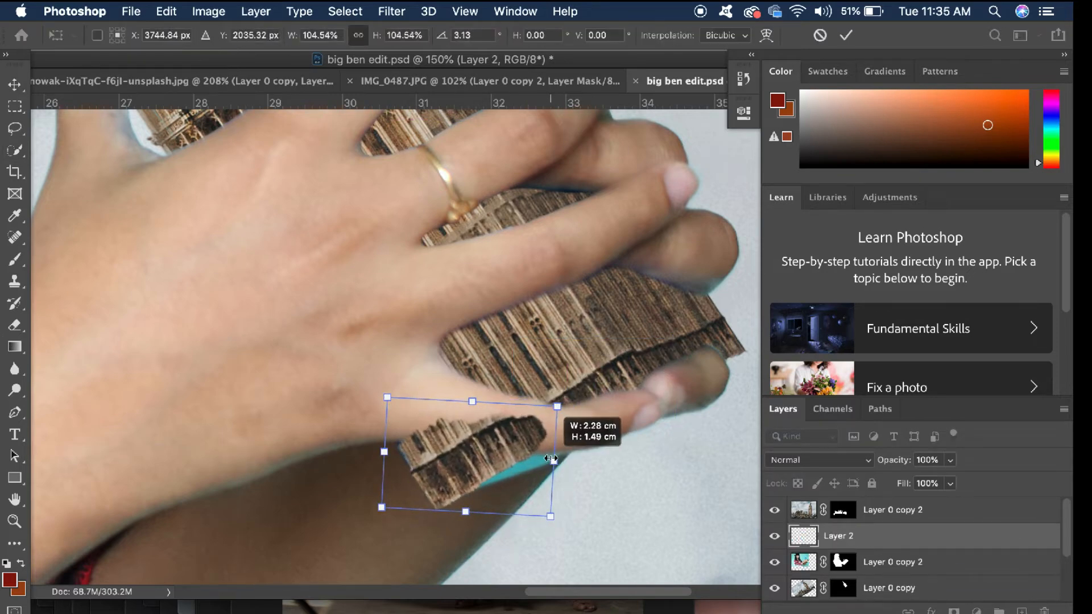
key("Return")
Erase the patch's overlap on the little finger and trim its lower edge
key("e")
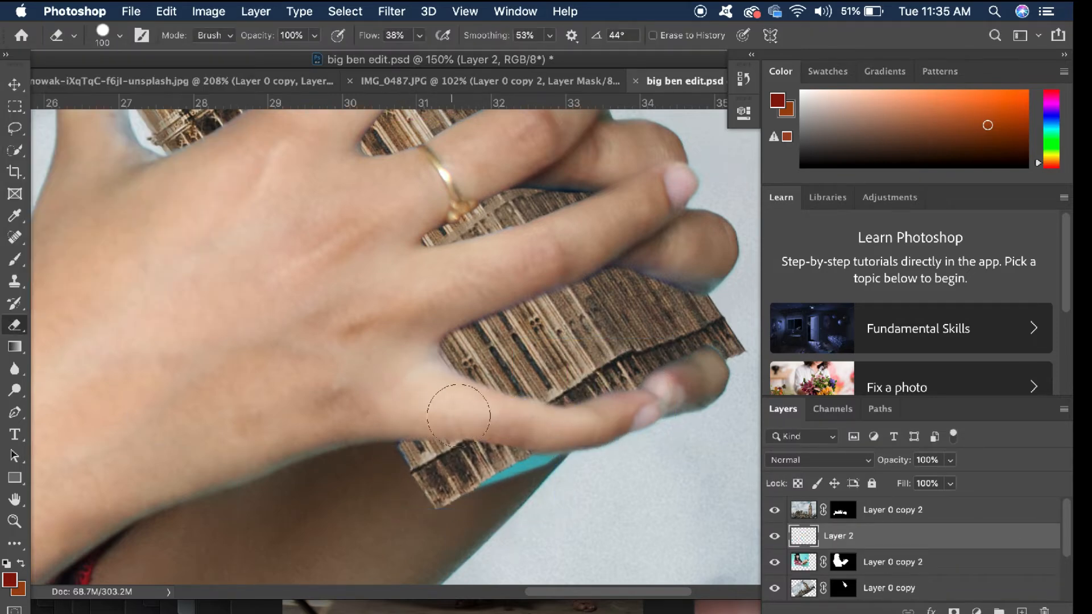
left_click(15, 84)
left_click(15, 324)
mouse_move(434, 537)
left_mouse_down()
mouse_move(476, 530)
mouse_move(417, 536)
left_mouse_up()
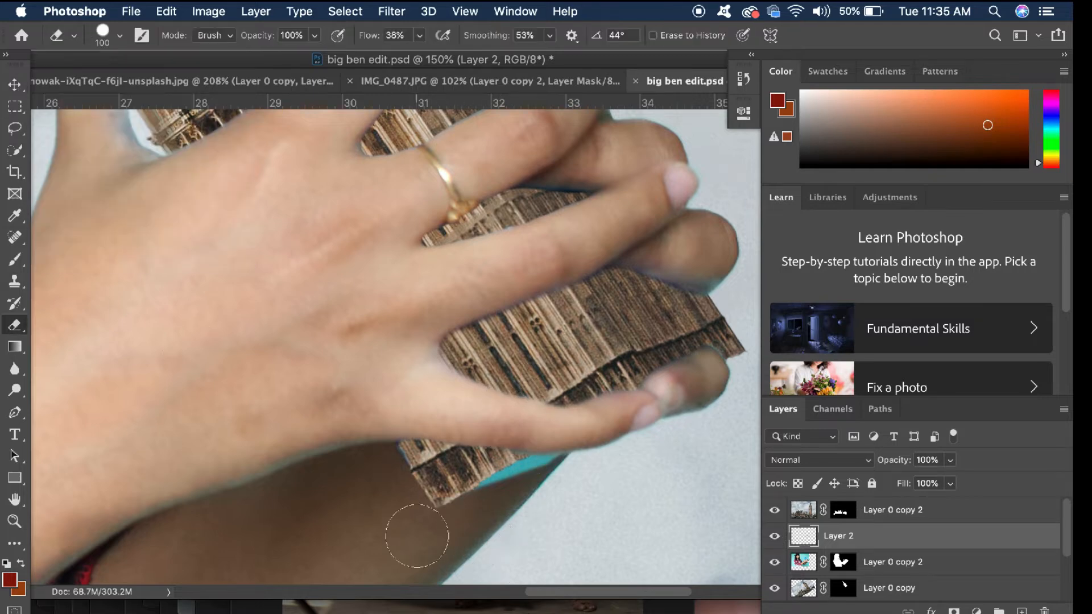
Try cloning tower texture over the turquoise strip left under the little finger, and undo the last stroke
left_click(15, 84)
left_click(15, 282)
left_click(446, 476, "alt")
left_click_drag(507, 471, 522, 467)
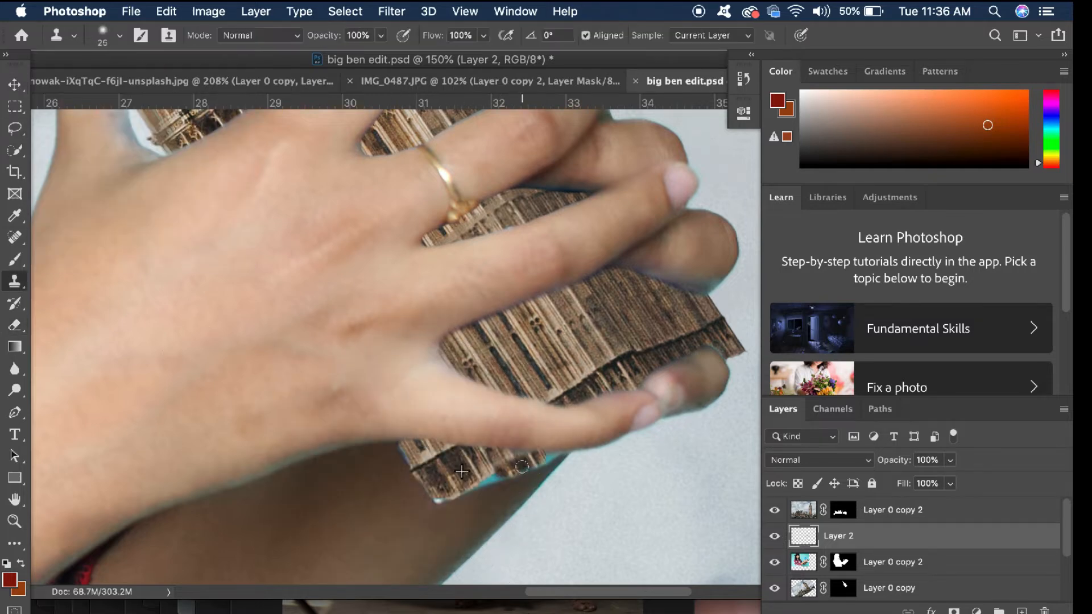
key("super+z")
Delete the broken-edge patch layer
scroll(537, 495, "up", 2)
scroll(487, 495, "down", 6)
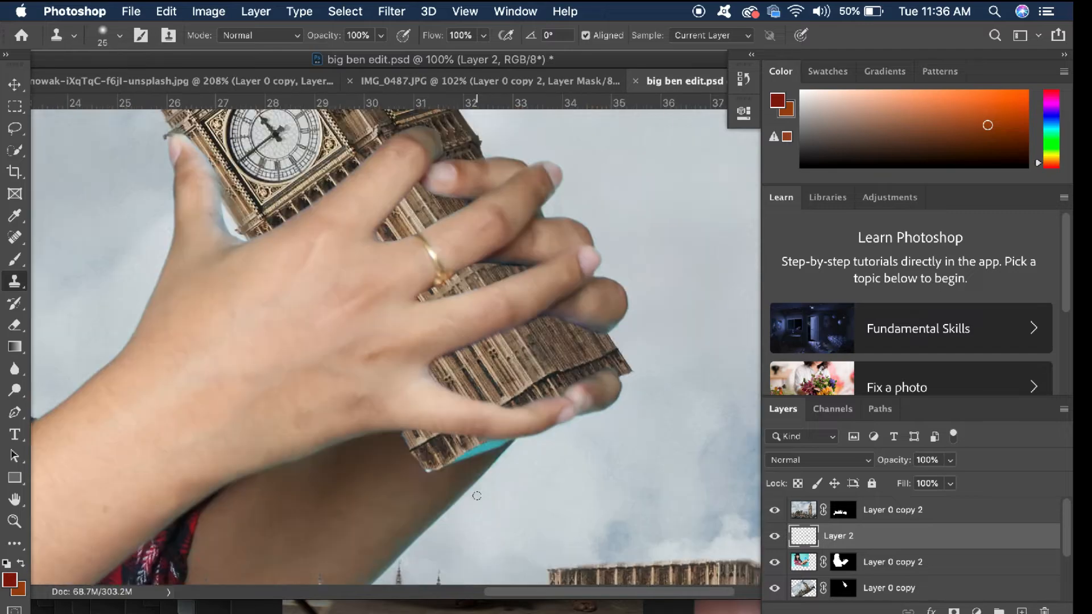
left_click(14, 84)
key("Delete")
Quick-select the outer broken end of the shaft copy on Layer 1, between the ring and little fingers
scroll(444, 455, "down", 3)
scroll(446, 457, "up", 2)
scroll(443, 451, "up", 1)
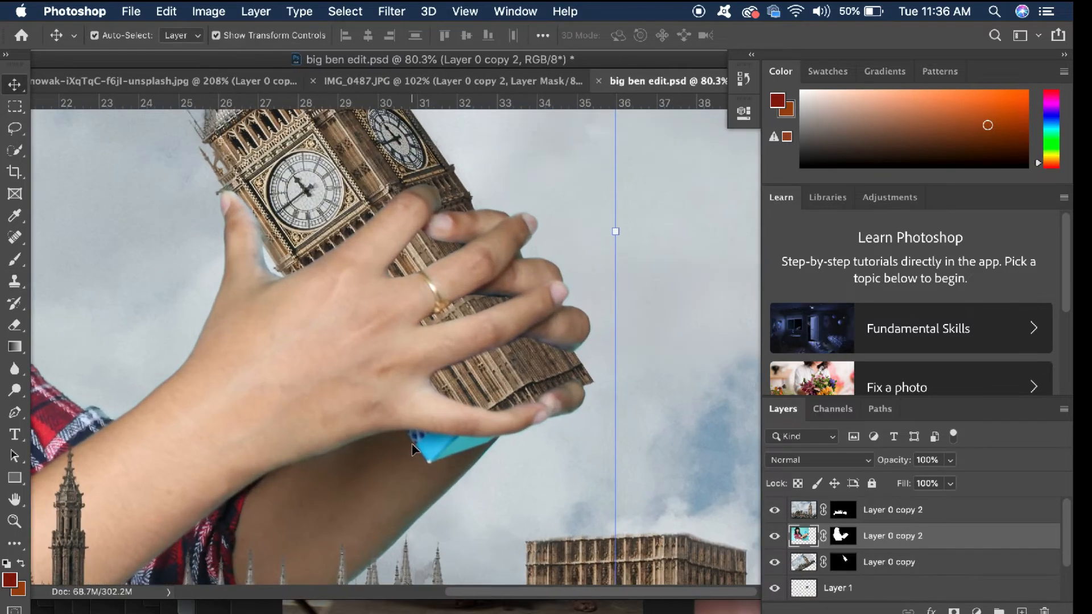
key("w")
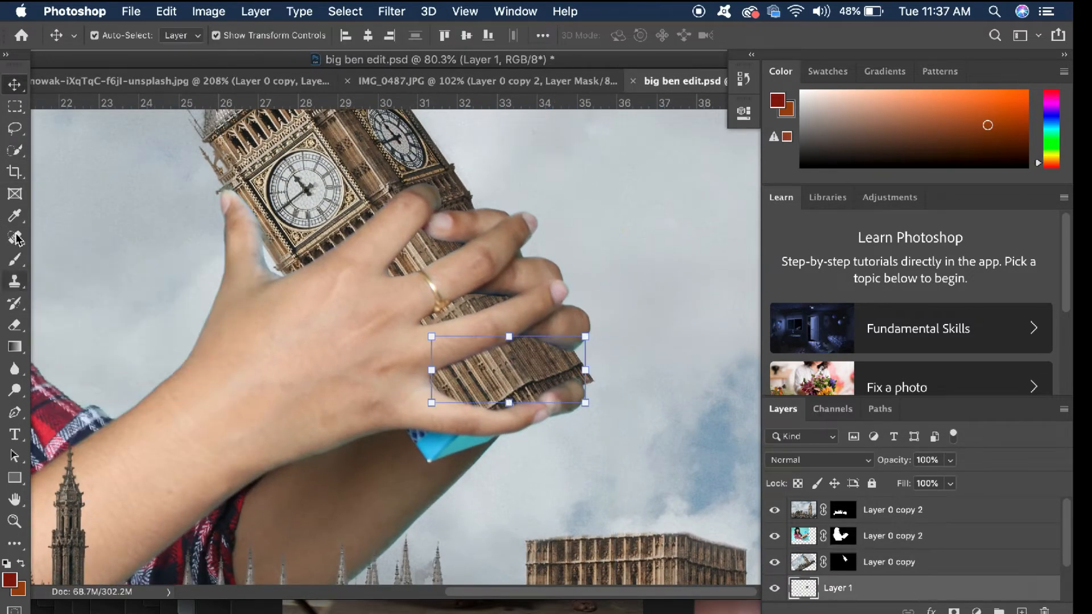
key("w")
left_click_drag(474, 387, 578, 386)
left_click_drag(502, 349, 549, 340)
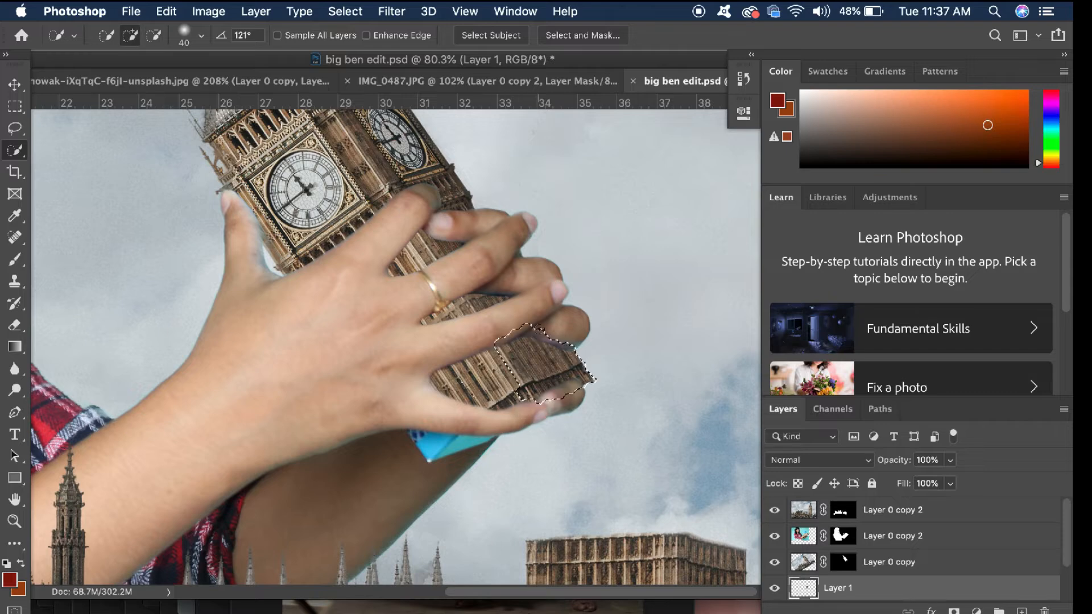
Duplicate the selected shaft end onto its own layer and flip it horizontally
left_click(15, 85)
key("super+j")
key("super+t")
right_click(541, 364)
left_click(586, 601)
Rotate and move the flipped piece over the remaining blue box corner and raise its layer above the woman's
left_click_drag(607, 284, 529, 418)
left_click_drag(506, 384, 437, 431)
key("Return")
left_click_drag(840, 588, 840, 523)
Rotate the flipped patch about -7.7° and shift it to cover the blue box corner
scroll(439, 348, "up", 2)
left_click_drag(545, 324, 531, 312)
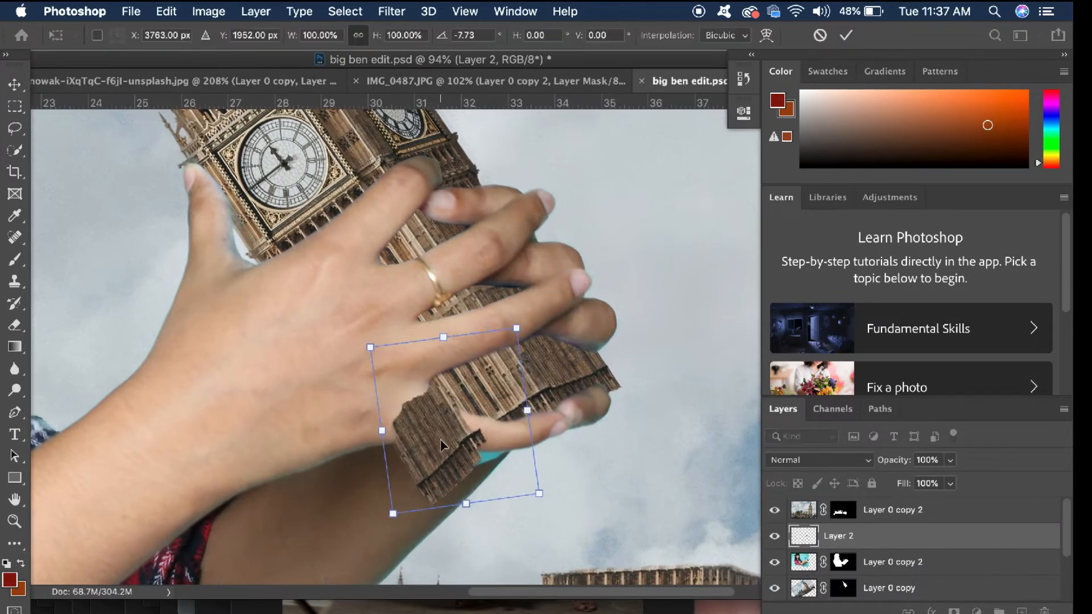
left_click_drag(444, 446, 420, 440)
key("Return")
Erase the part of the patch overlapping the hand and little finger
key("e")
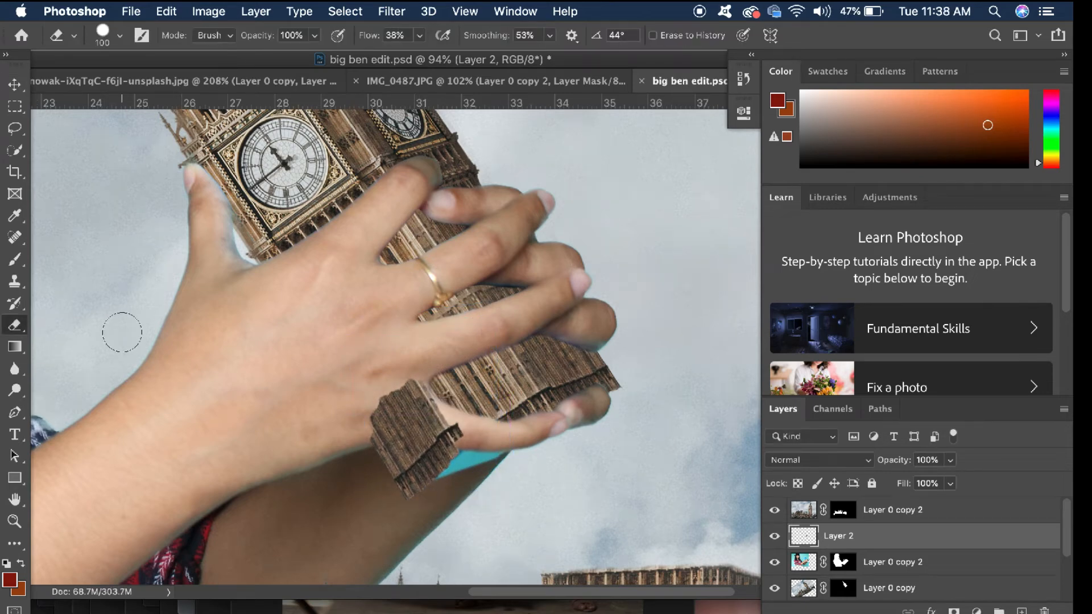
left_click_drag(402, 394, 418, 393)
key("super+z")
scroll(364, 438, "up", 5)
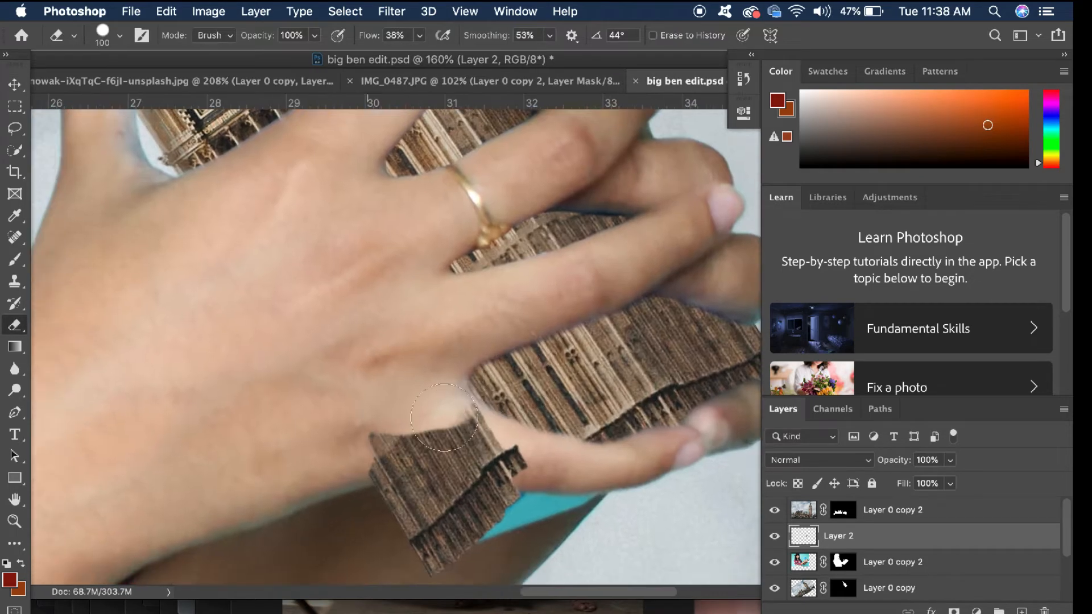
left_click_drag(401, 439, 462, 440)
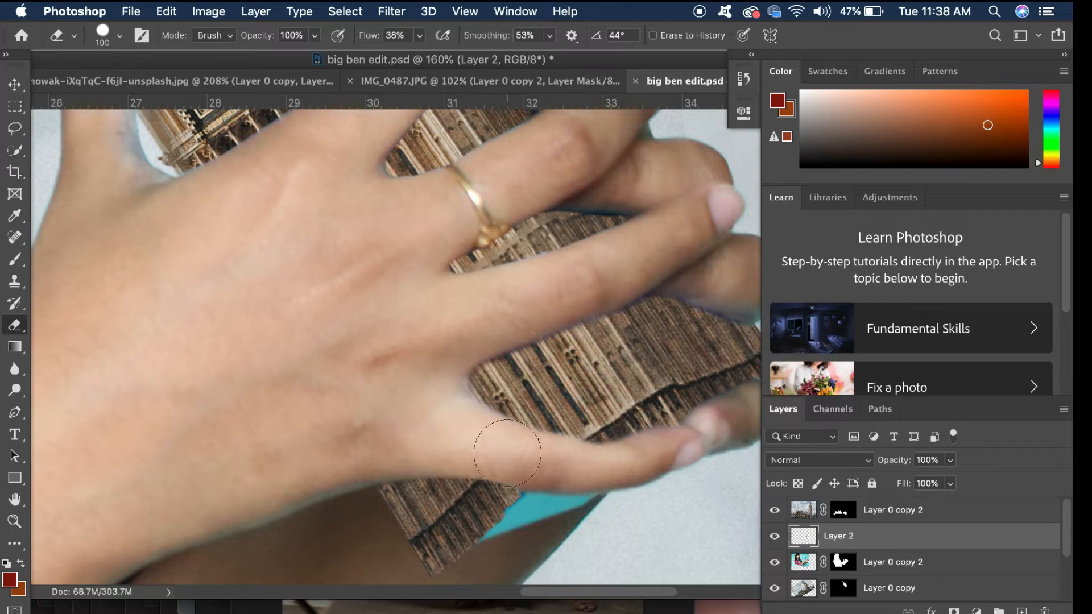
Rotate the shaft copy between the fingers about 4° and nudge it upward
scroll(334, 529, "down", 3)
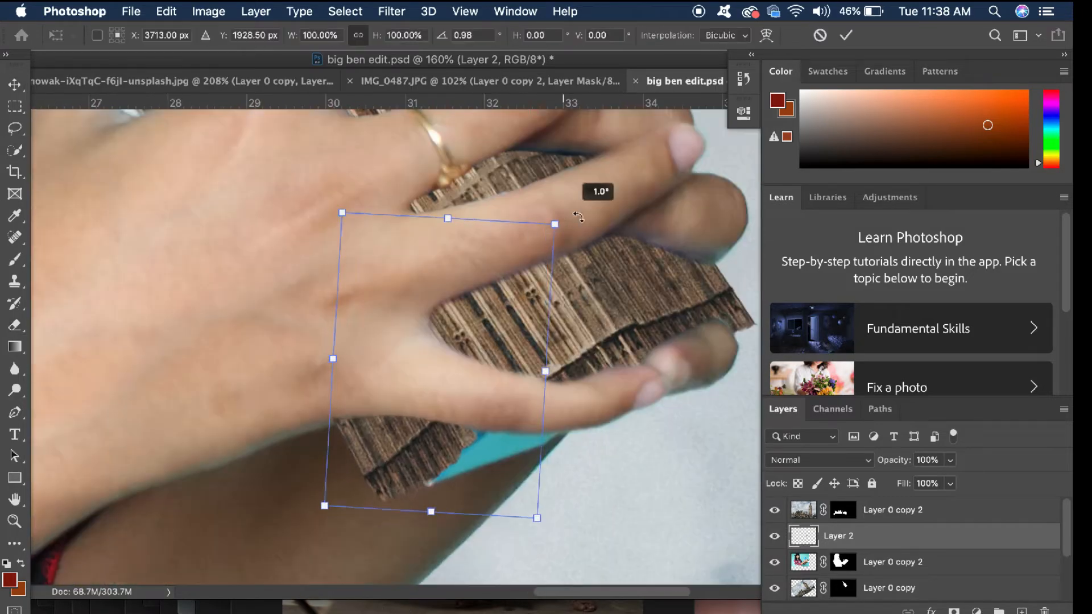
scroll(489, 370, "down", 3)
key("Return")
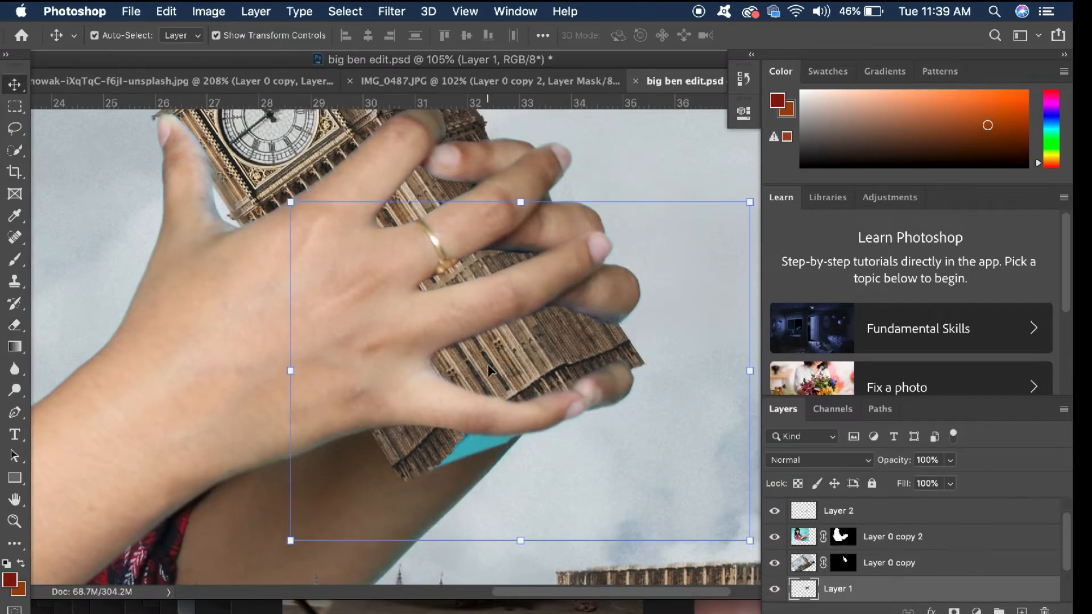
left_click_drag(266, 368, 248, 348)
key("Up")
key("Up")
key("Up")
key("Up")
key("Up")
key("Up")
key("Up")
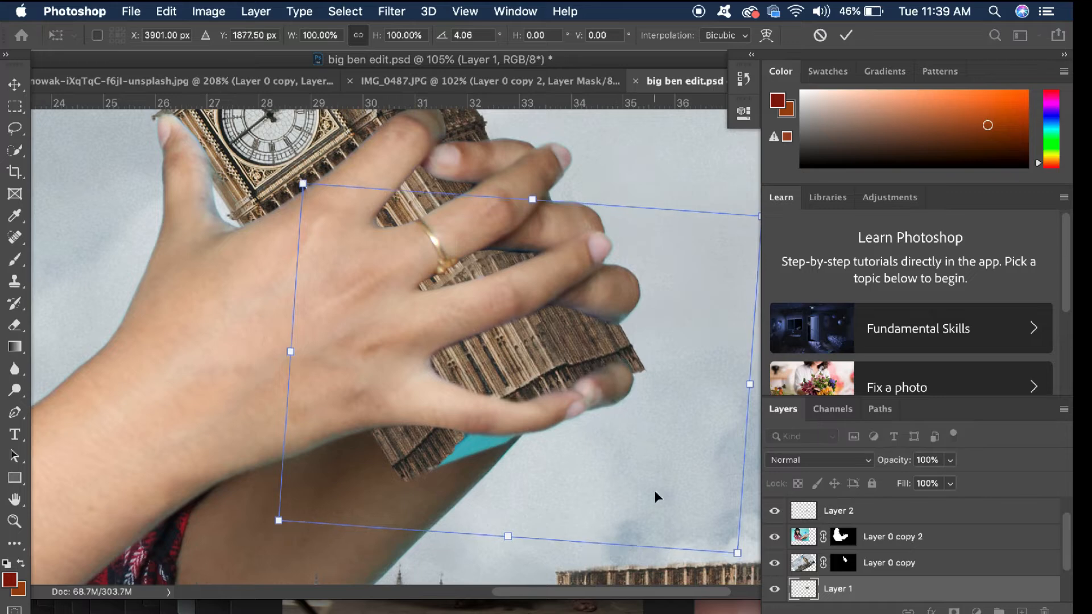
key("Return")
Warp the patch below the little finger, stretching it across more of the turquoise box strip
left_click(421, 448)
key("super+t")
right_click(405, 447)
left_click(435, 410)
left_click_drag(508, 423, 554, 438)
left_click_drag(441, 440, 444, 442)
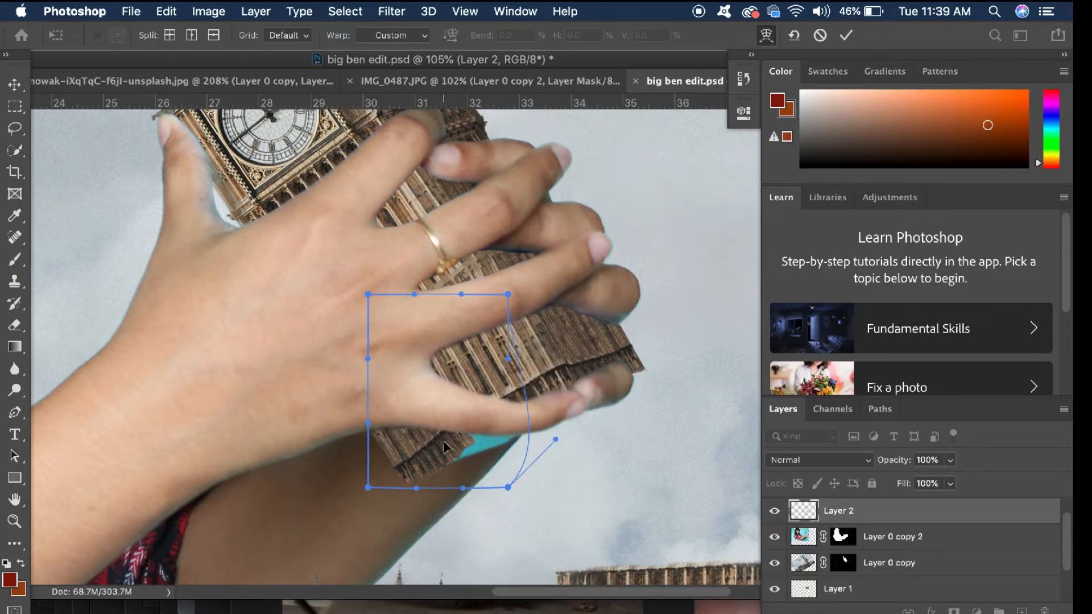
left_click_drag(378, 457, 432, 452)
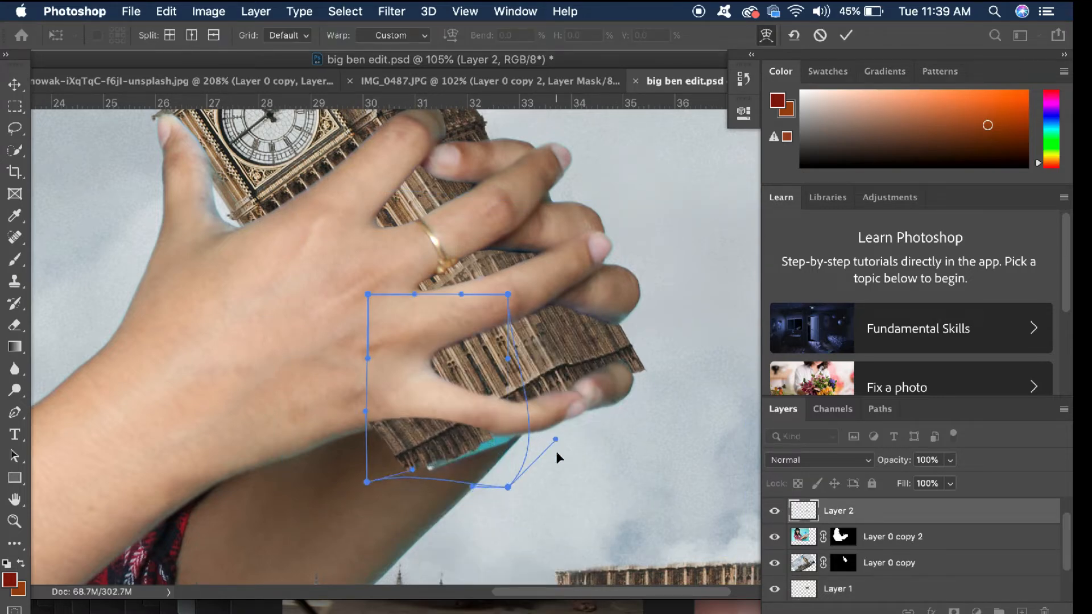
key("Return")
Erase the warped patch's overlap on the little finger and lower the patch layer's opacity to 41%
key("e")
left_click_drag(395, 394, 493, 412)
left_click(951, 460)
left_click_drag(955, 481, 905, 481)
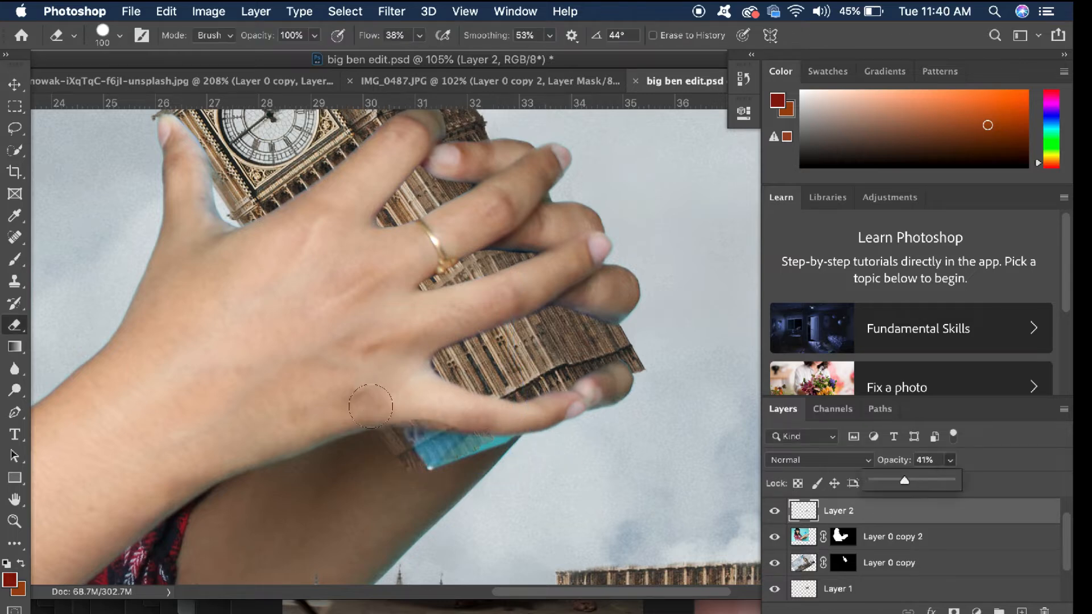
Erase the patch's remaining overlap on the hand above the little finger and restore the patch layer's opacity to 100%
left_click(392, 403)
left_click_drag(412, 402, 471, 405)
left_click(950, 460)
left_click_drag(948, 481, 996, 481)
left_click(389, 404)
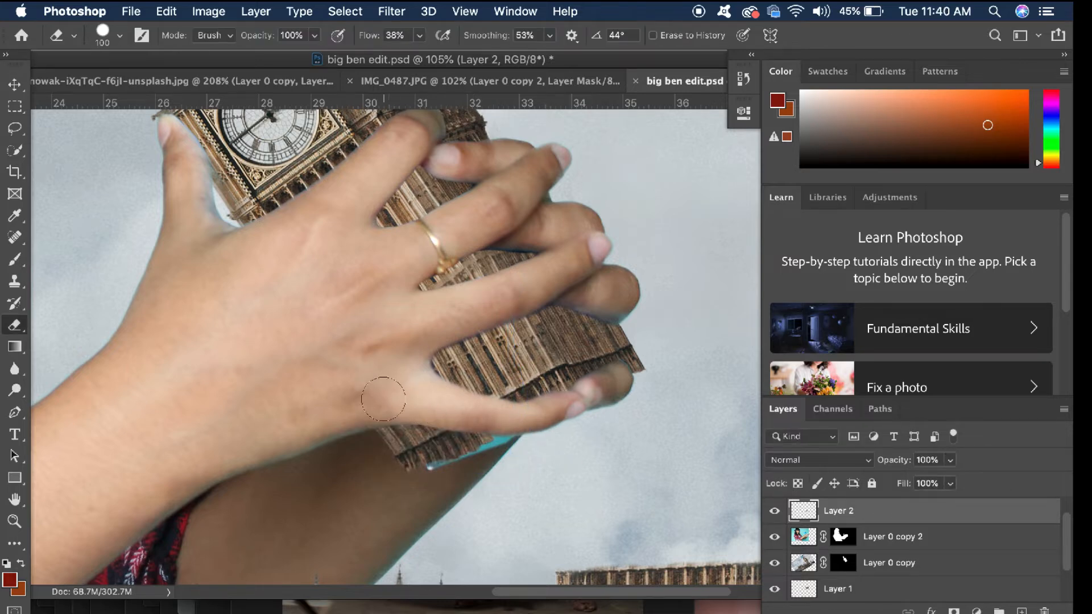
Clone tower texture over the remaining turquoise strip below the little finger
key("v")
left_click(13, 285)
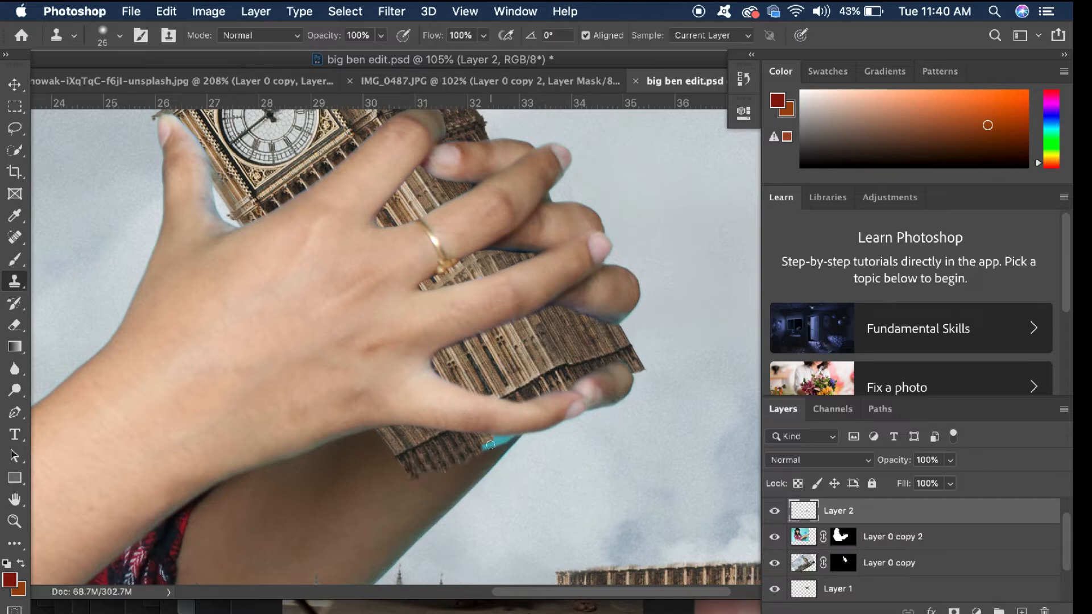
scroll(532, 425, "up", 3)
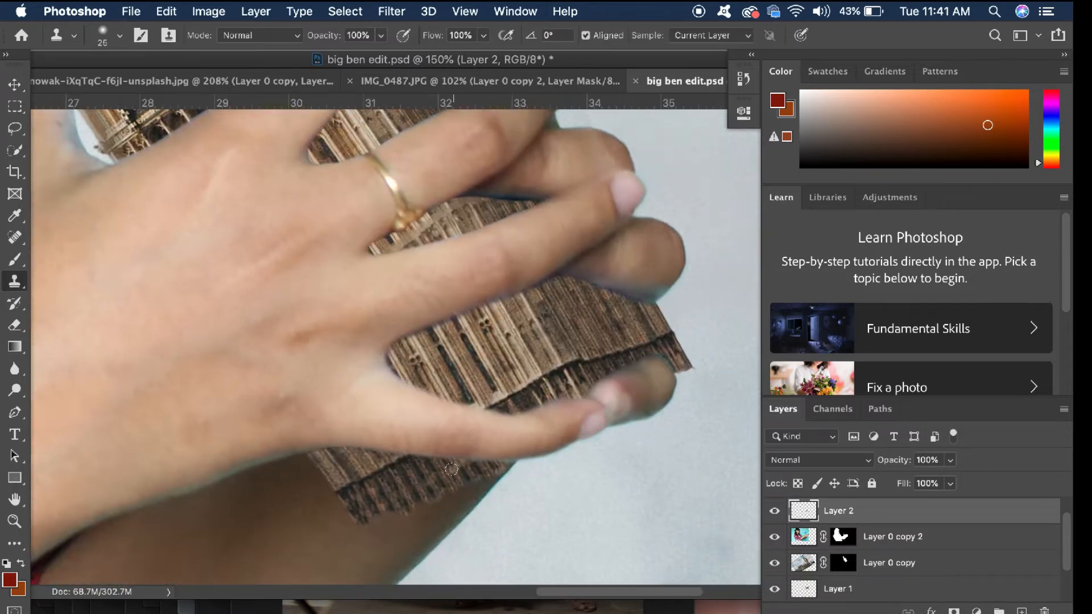
scroll(590, 418, "down", 3)
key("v")
scroll(559, 298, "down", 3)
left_click(558, 296)
scroll(559, 295, "down", 4)
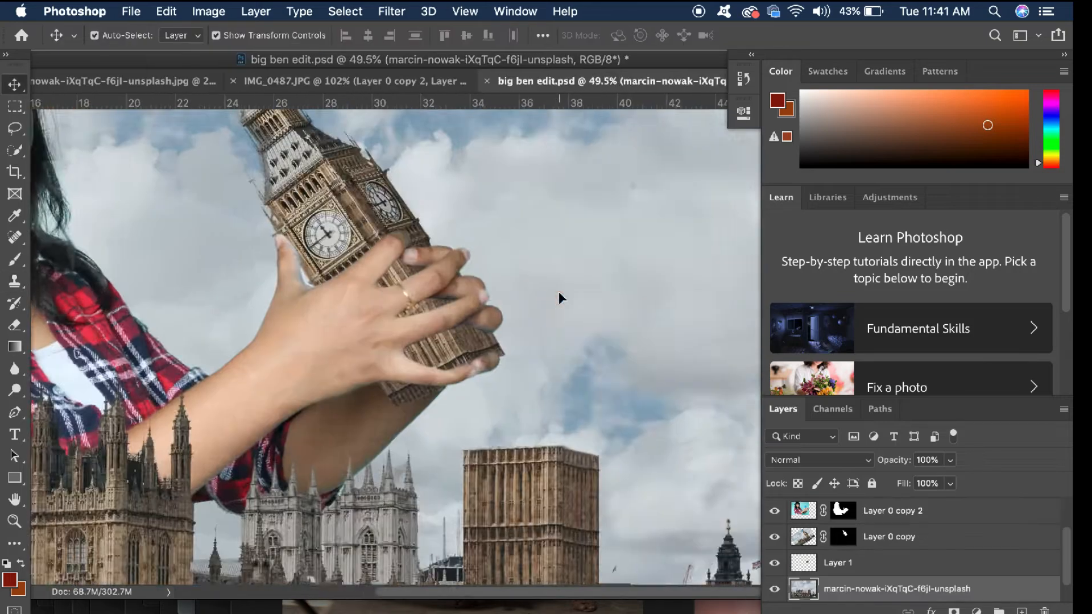
Try to erase the outer edge of the shaft piece on Layer 1 beside the fingertips
scroll(558, 296, "up", 10)
left_click(18, 262)
scroll(455, 318, "up", 5)
left_click(15, 84)
left_click(409, 468)
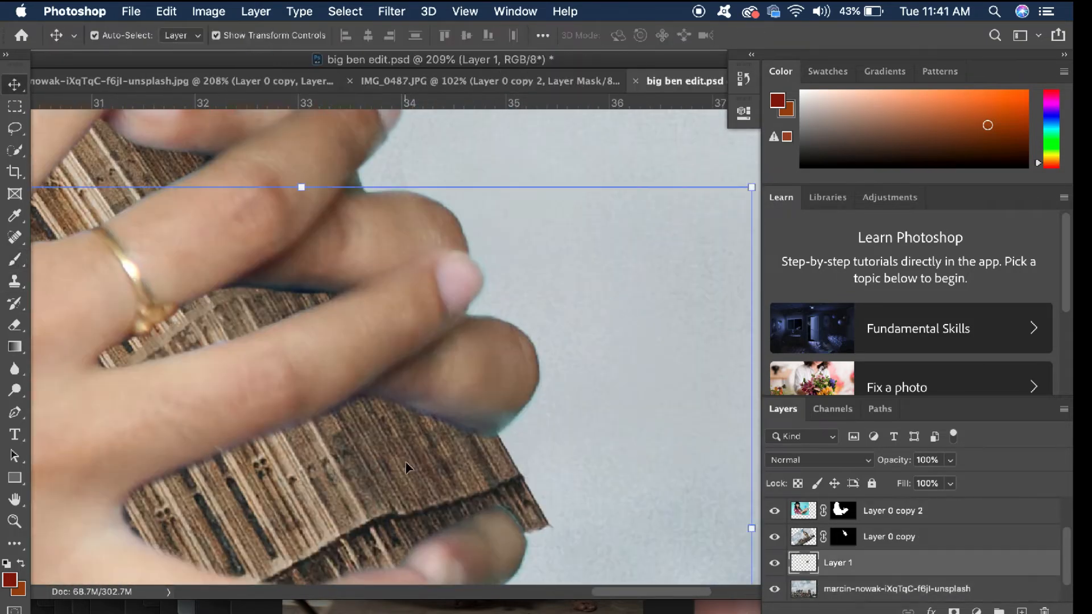
left_click(15, 325)
scroll(273, 190, "up", 4)
scroll(398, 341, "down", 4)
left_click_drag(509, 407, 532, 469)
key("super+z")
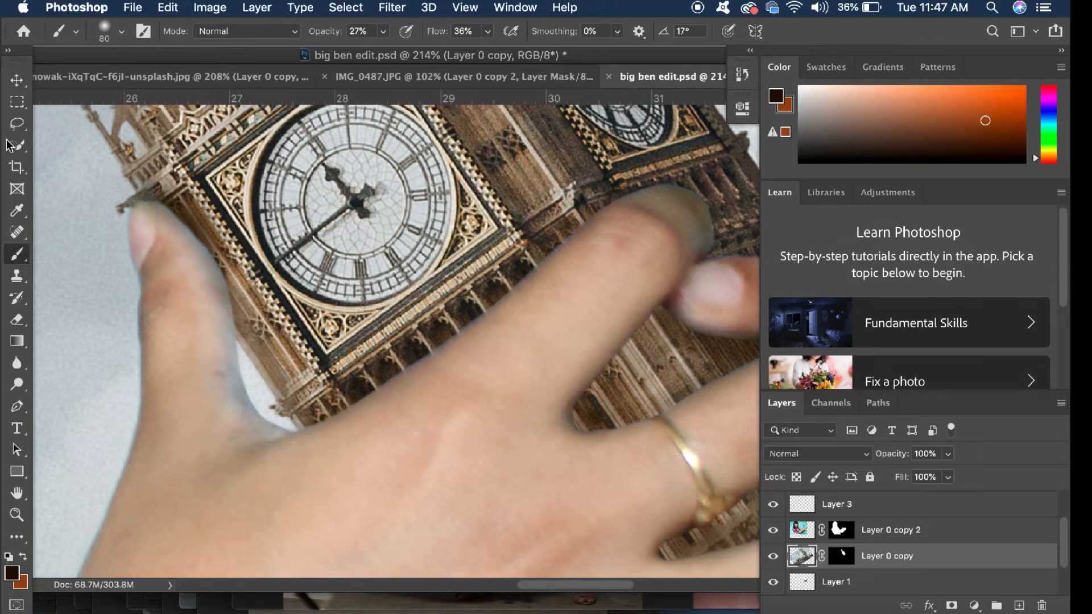
Try to paint a soft dark shadow along the thumb's inner edge on the woman's layer with a 35 px brush
left_click(17, 79)
left_click(182, 301)
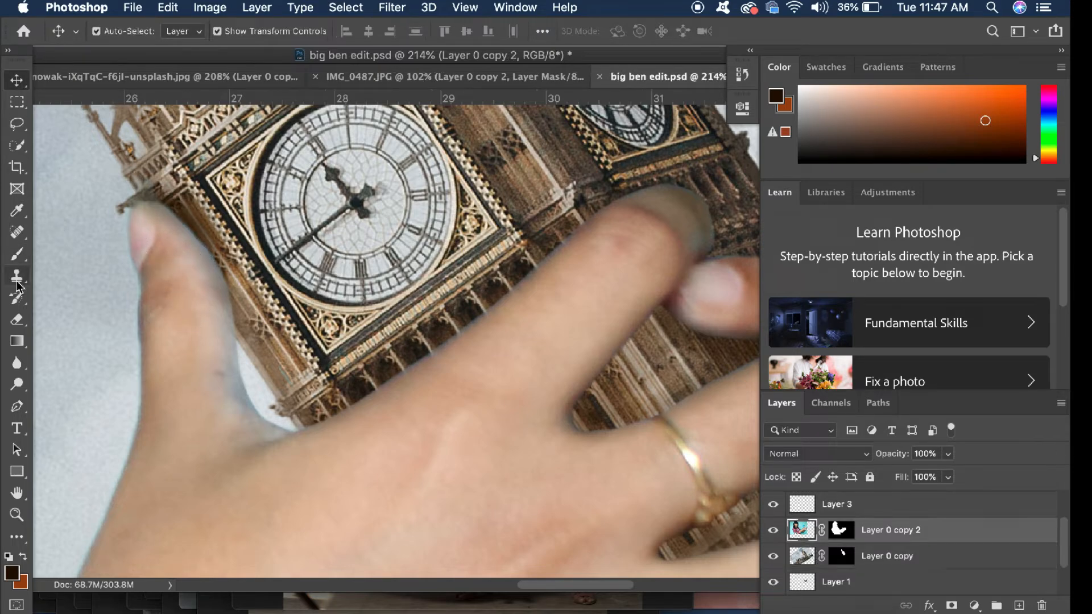
left_click(14, 256)
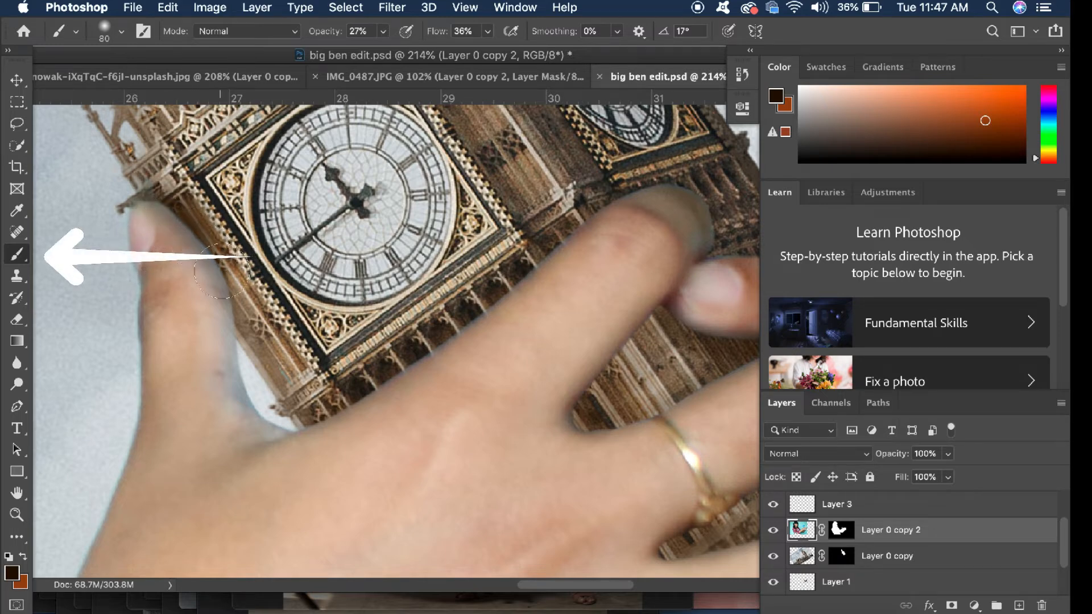
key("bracketleft")
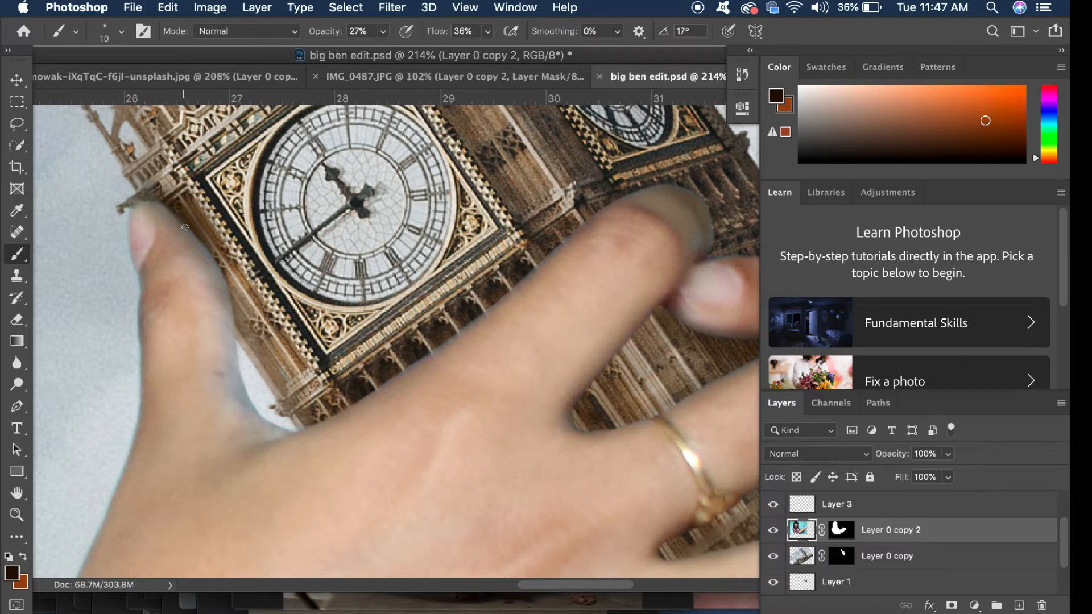
scroll(217, 263, "up", 5)
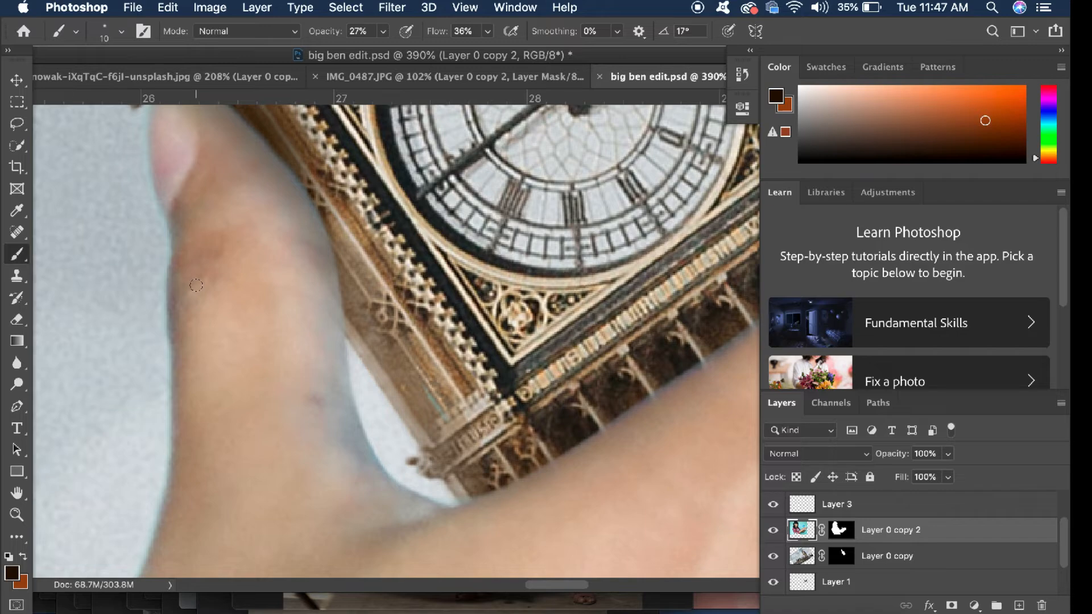
scroll(196, 285, "up", 5)
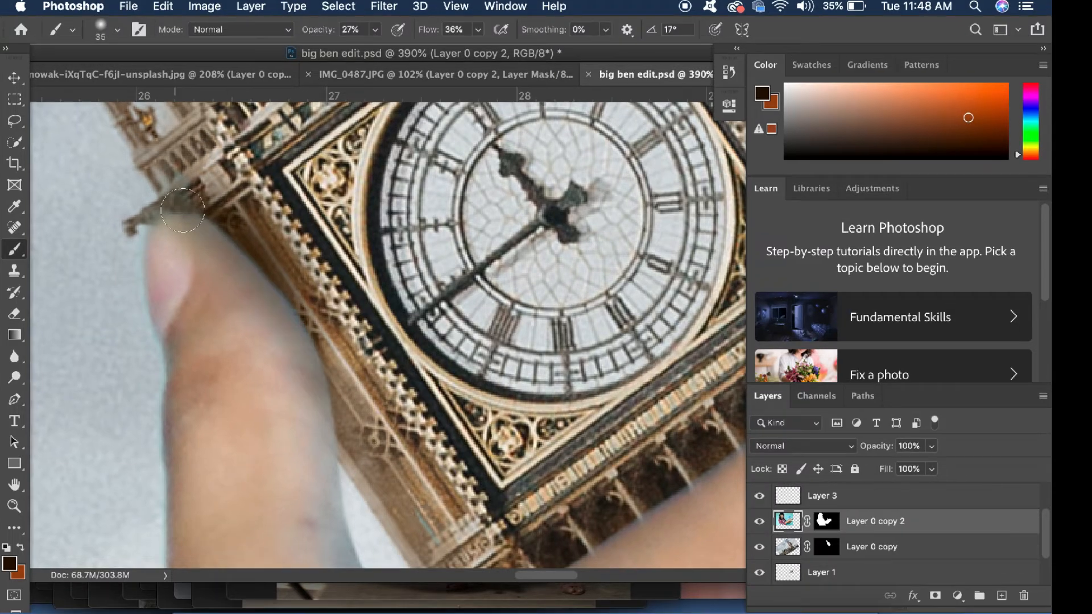
left_click_drag(197, 203, 341, 449)
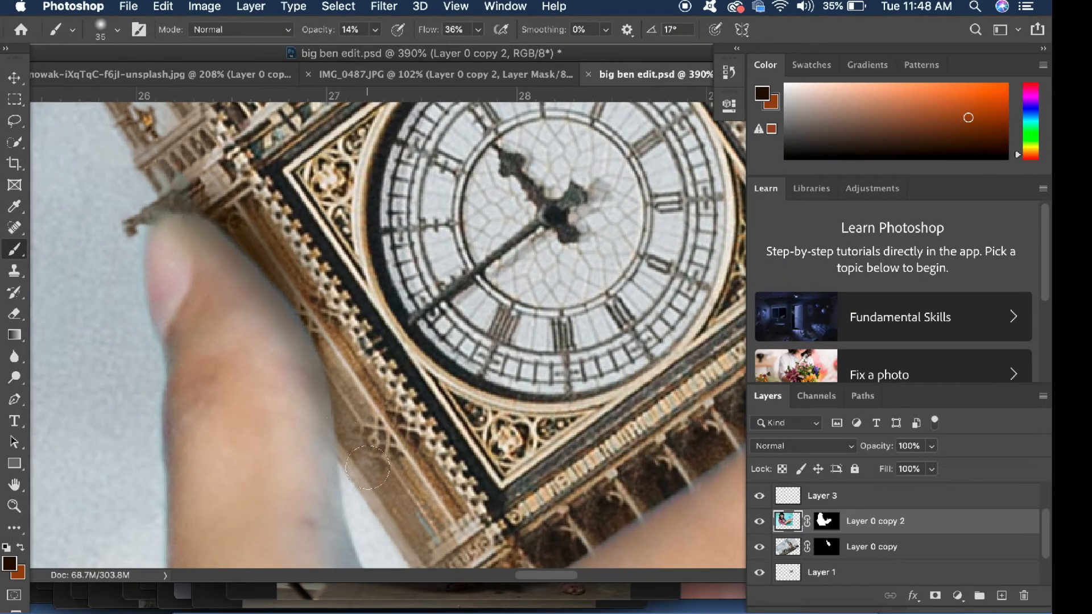
scroll(227, 299, "down", 5)
key("super+z")
Paint a soft shadow on the tower layer along the thumb's inner edge at 54% brush opacity
scroll(393, 290, "up", 3)
key("v")
left_click(174, 277)
key("b")
scroll(172, 277, "up", 4)
left_click_drag(199, 267, 242, 346)
scroll(316, 455, "down", 4)
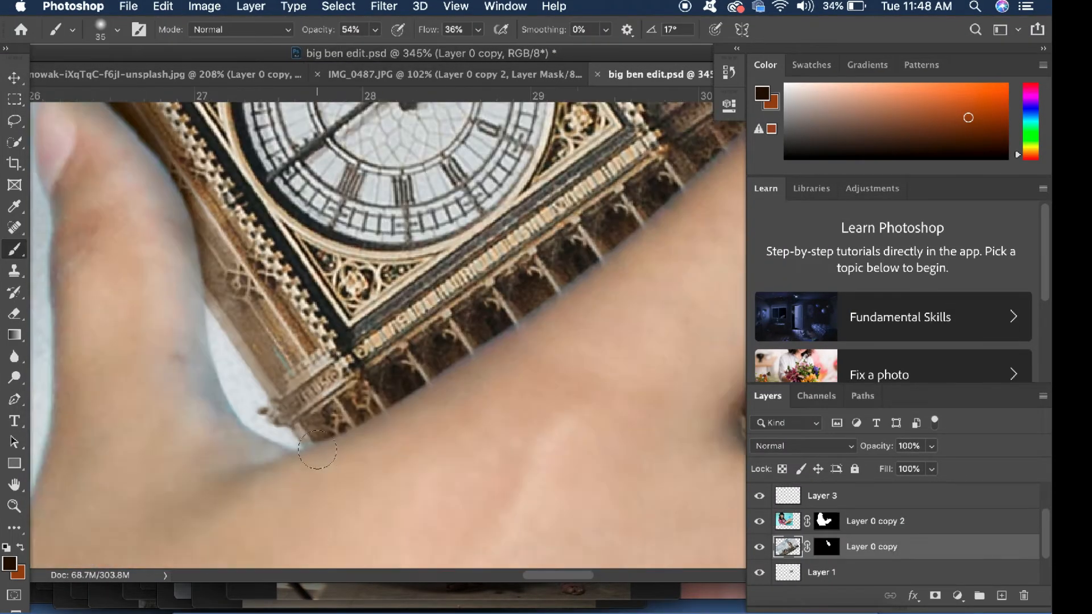
Shade the tower layer along the index finger and in the gap between the index and ring-bearing fingers
scroll(364, 433, "right", 5)
left_click_drag(352, 290, 452, 242)
scroll(498, 295, "down", 4)
scroll(498, 295, "down", 3)
key("super+z")
scroll(378, 444, "up", 4)
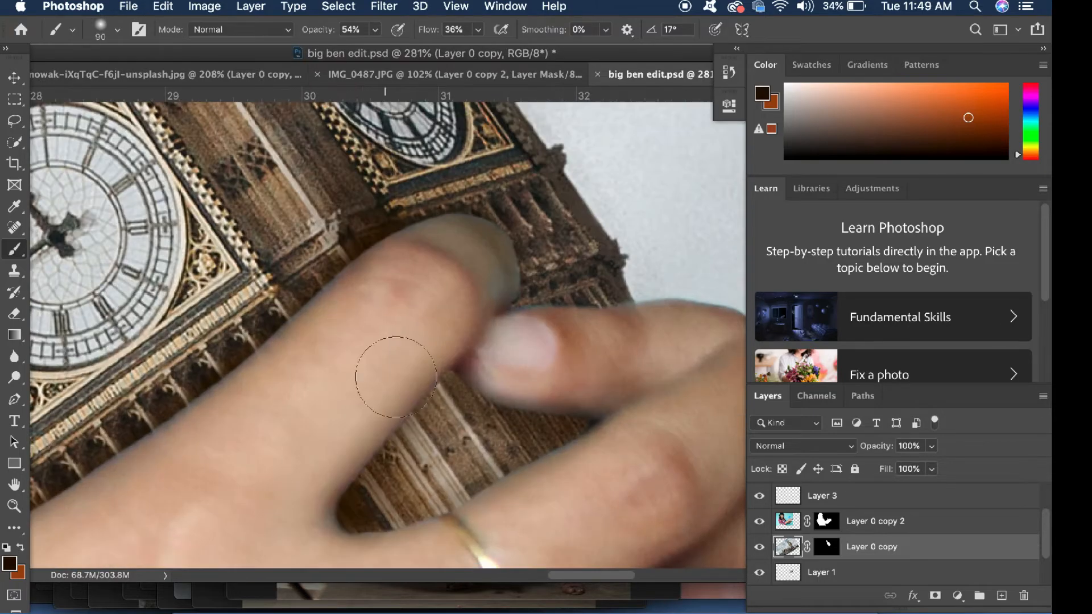
scroll(393, 375, "right", 3)
key("]")
key("]")
key("]")
key("]")
key("]")
scroll(380, 397, "down", 4)
key("[")
key("[")
key("[")
key("[")
key("[")
scroll(439, 330, "up", 4)
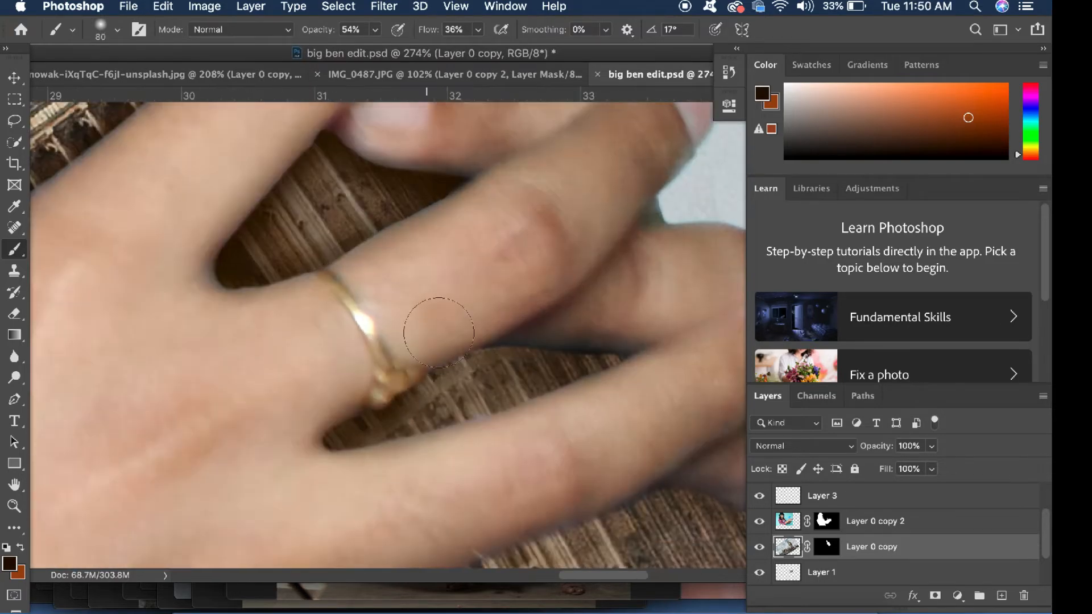
Paint soft shadows on the Layer 1 shaft piece along the edges of the lower fingers
scroll(439, 329, "down", 5)
left_click(319, 433, "super")
left_click_drag(299, 418, 333, 472)
key("super+z")
left_click(499, 475, "super")
scroll(333, 447, "right", 5)
left_click_drag(315, 241, 471, 256)
scroll(512, 273, "left", 2)
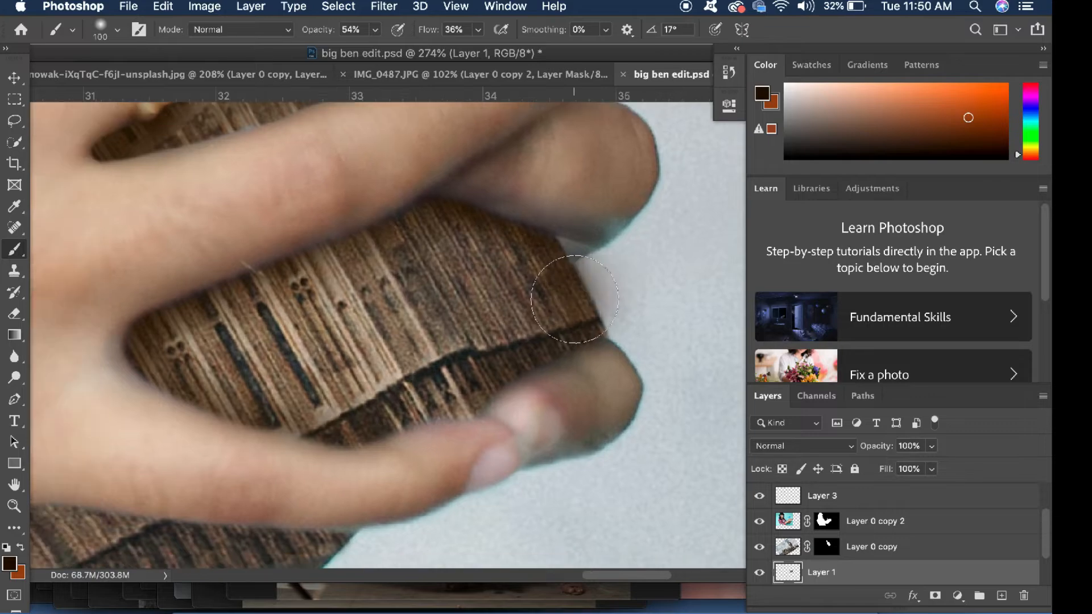
Erase the shadow spill on the sky beyond the shaft piece's outer edge
key("e")
left_click_drag(611, 307, 592, 266)
key("v")
Deepen the shading on the Layer 1 shaft piece along the little finger's upper edge
left_click(540, 341)
left_click(540, 341)
scroll(512, 336, "right", 2)
key("b")
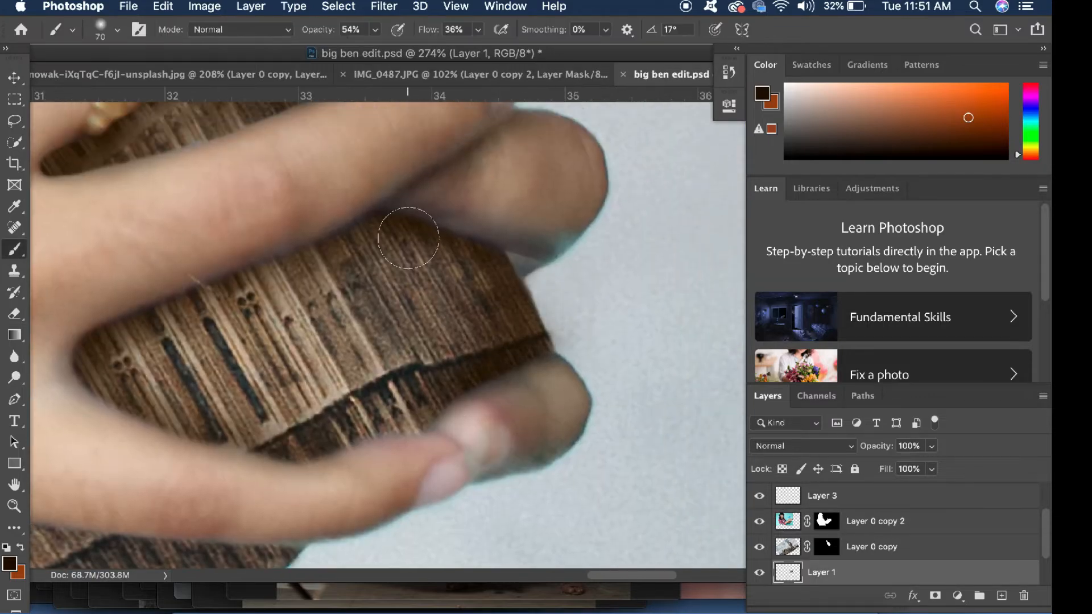
key("]")
key("]")
key("]")
scroll(370, 319, "up", 5)
scroll(342, 341, "down", 1)
left_click_drag(483, 424, 538, 435)
scroll(538, 435, "down", 4)
key("[")
key("[")
key("[")
scroll(364, 364, "left", 3)
Try to shade the shaft patch below the little finger
key("v")
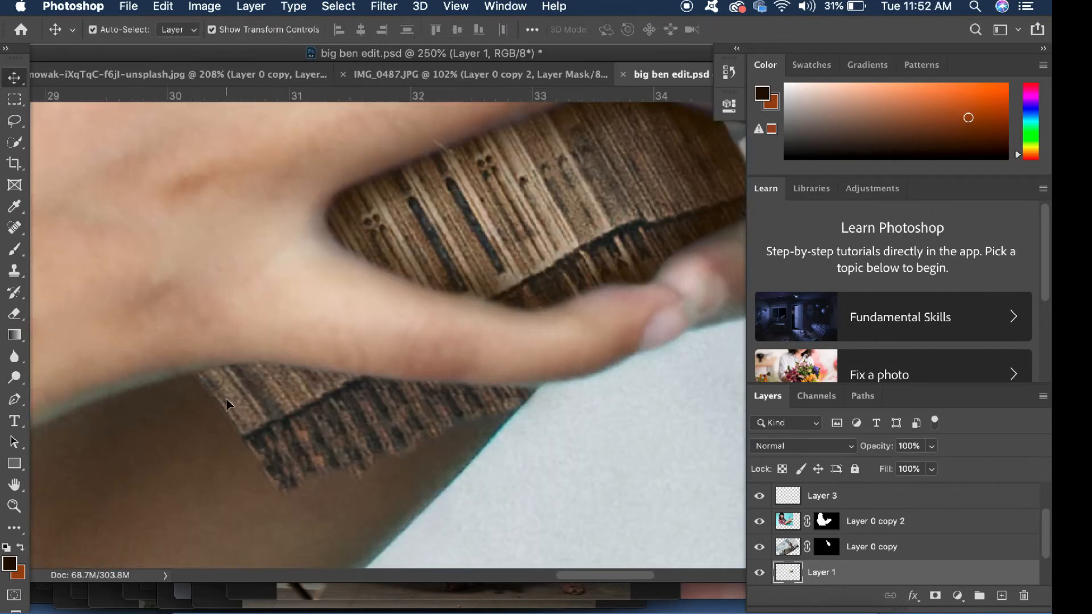
left_click(228, 403)
key("b")
left_click_drag(220, 393, 299, 347)
key("super+z")
Shade the Layer 2 patch along the hand's lower edge and erase the shadow spilling onto the skin
left_click(14, 78)
left_click(14, 249)
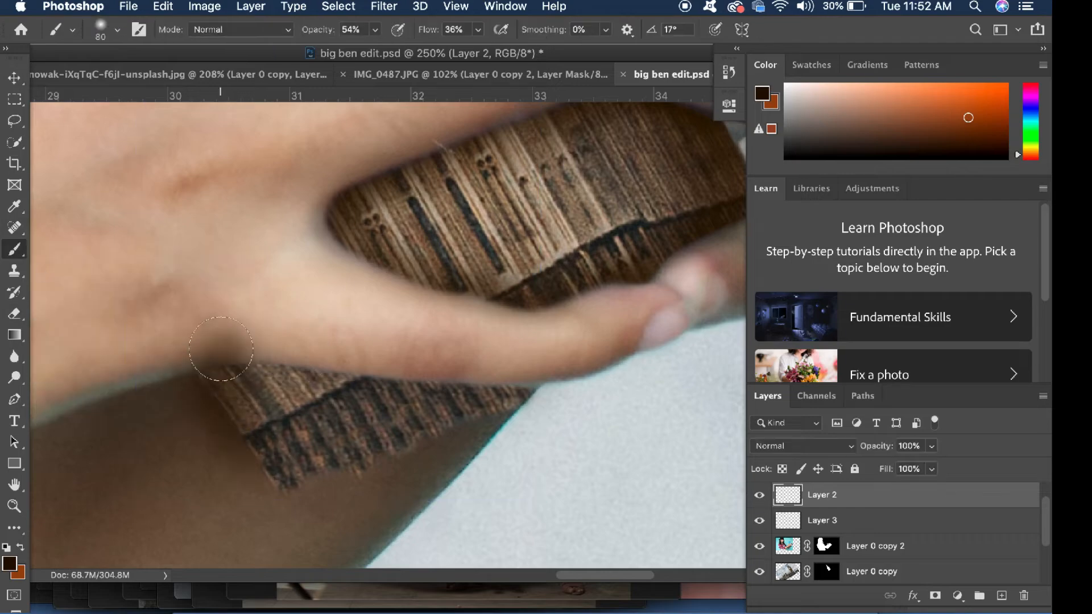
left_click_drag(224, 362, 501, 358)
left_click(15, 314)
mouse_move(188, 334)
left_mouse_down()
mouse_move(494, 331)
mouse_move(227, 364)
mouse_move(424, 353)
left_mouse_up()
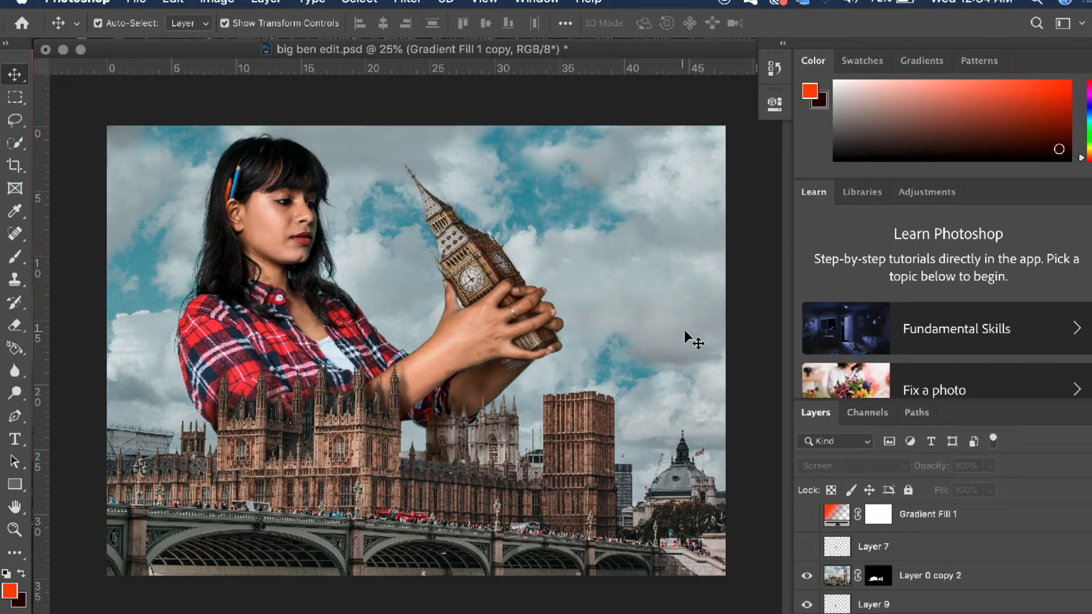
Open the woman's layer, Layer 0 copy 2, in the Camera Raw Filter
left_click(296, 302)
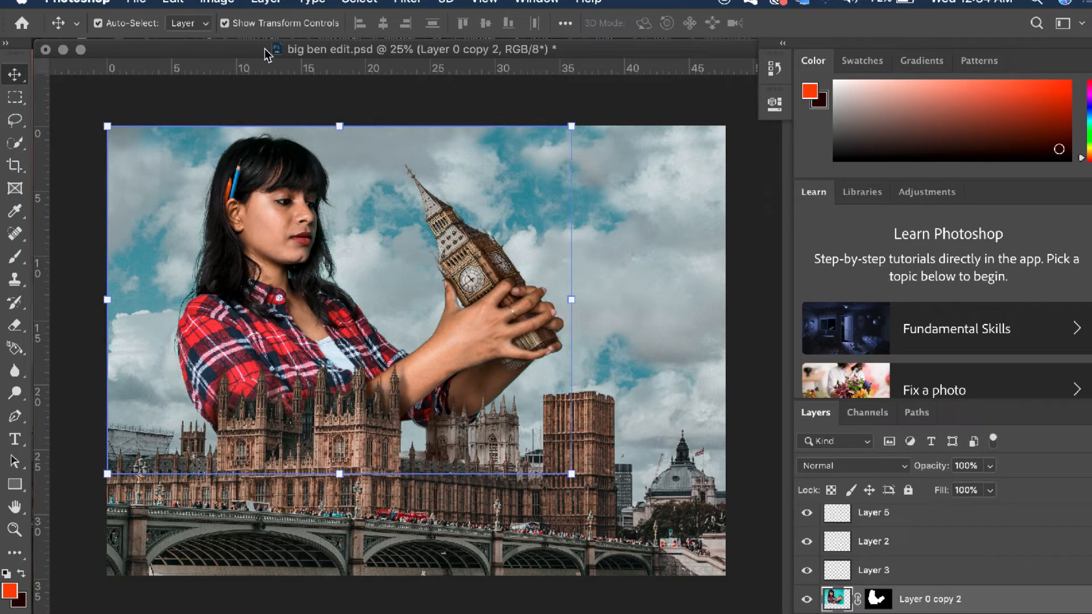
left_click(407, 3)
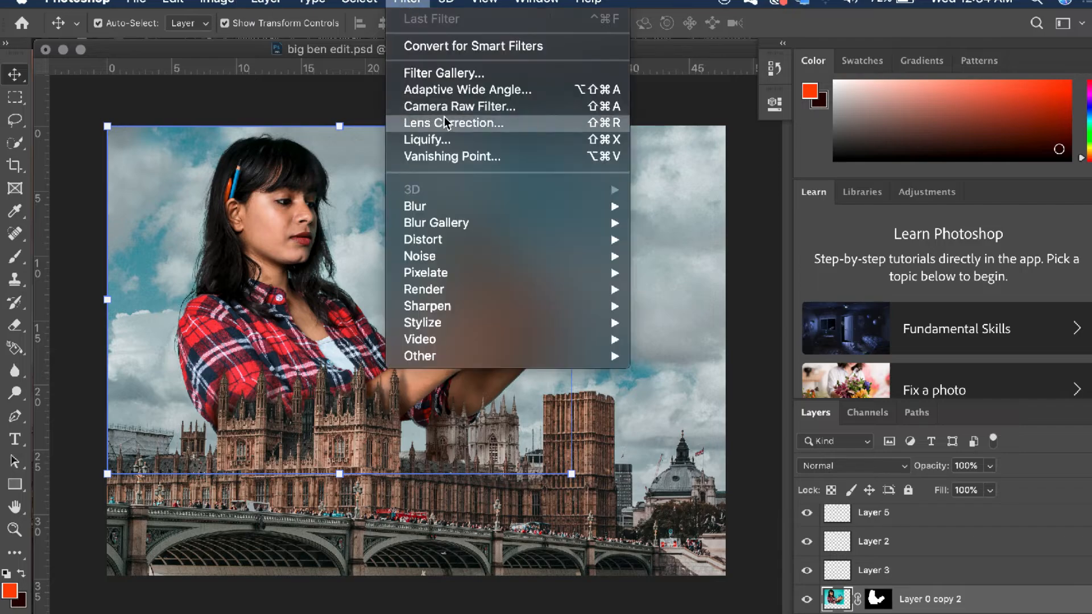
left_click(449, 104)
scroll(968, 373, "up", 2)
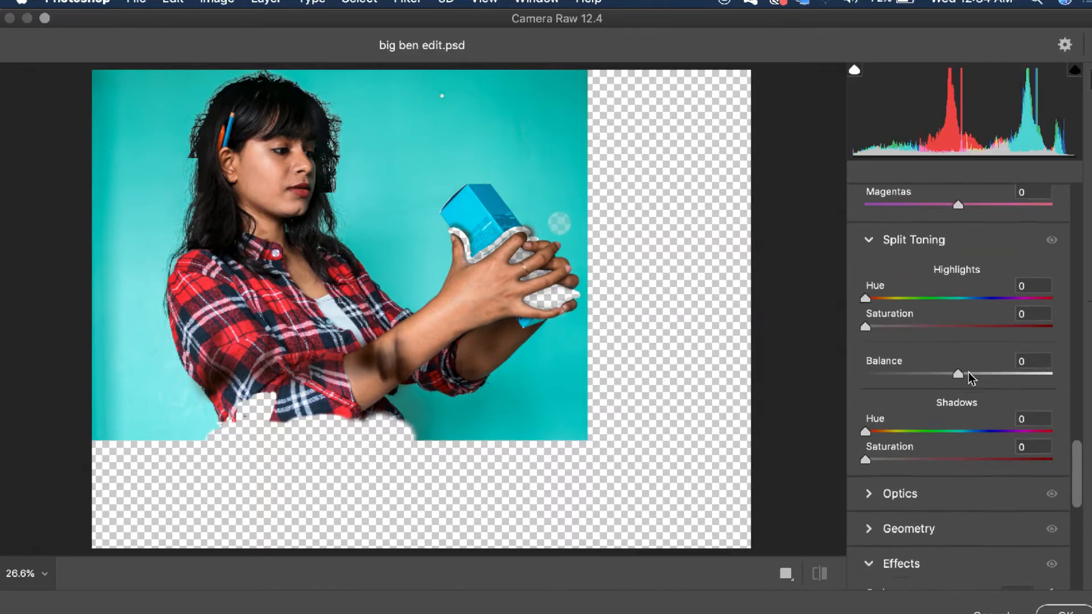
Set the Split Toning balance to 7 and the shadows hue to 95
scroll(968, 373, "down", 8)
left_click_drag(958, 544, 950, 546)
left_click_drag(958, 457, 1053, 449)
scroll(969, 462, "up", 3)
scroll(956, 475, "up", 2)
scroll(968, 366, "up", 5)
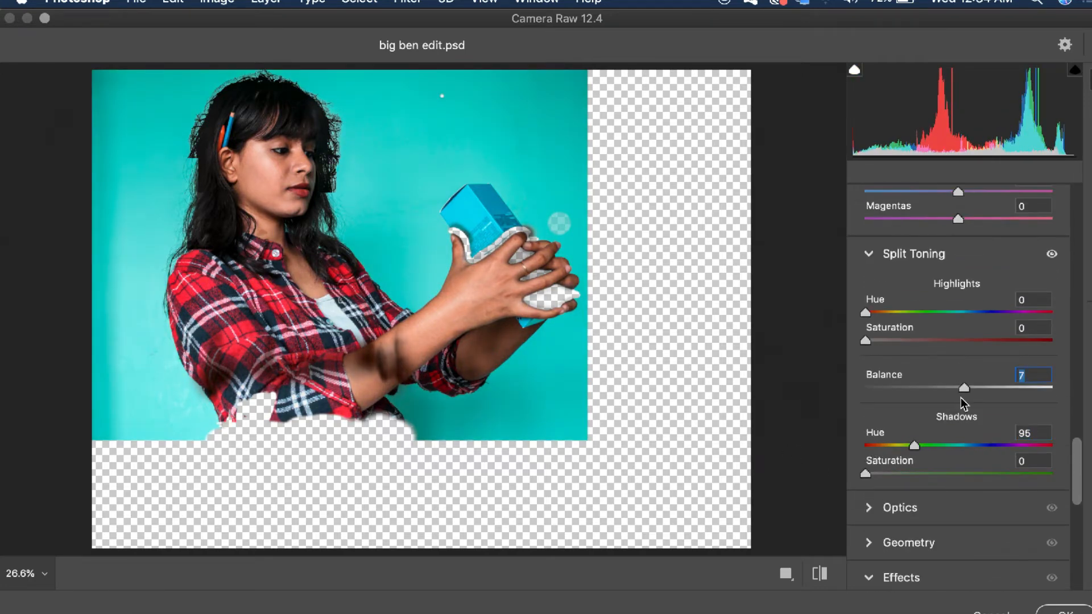
Set the Color Mixer hue of Reds to -7 and Oranges to +7
scroll(961, 397, "up", 5)
left_click_drag(959, 346, 962, 382)
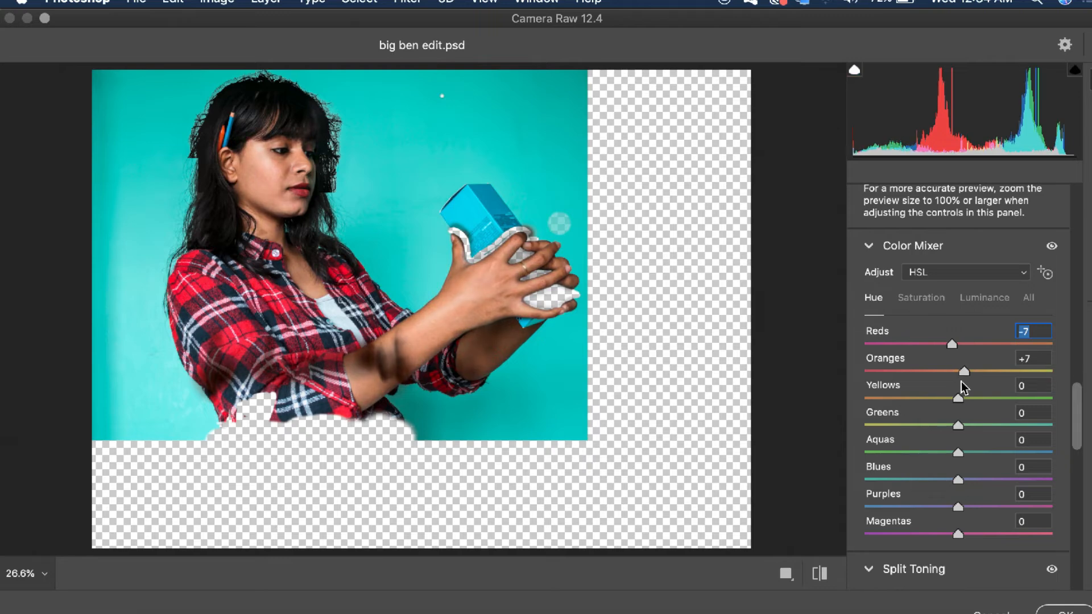
Set the Curve's Highlights to +7 and Darks to +11
scroll(963, 415, "down", 1)
left_click_drag(959, 451, 971, 475)
scroll(970, 364, "up", 6)
left_click_drag(958, 370, 967, 392)
mouse_move(958, 342)
left_mouse_down()
mouse_move(851, 363)
mouse_move(967, 343)
left_mouse_up()
scroll(955, 312, "up", 4)
scroll(955, 341, "up", 3)
mouse_move(957, 538)
left_mouse_down()
mouse_move(1043, 541)
mouse_move(965, 539)
left_mouse_up()
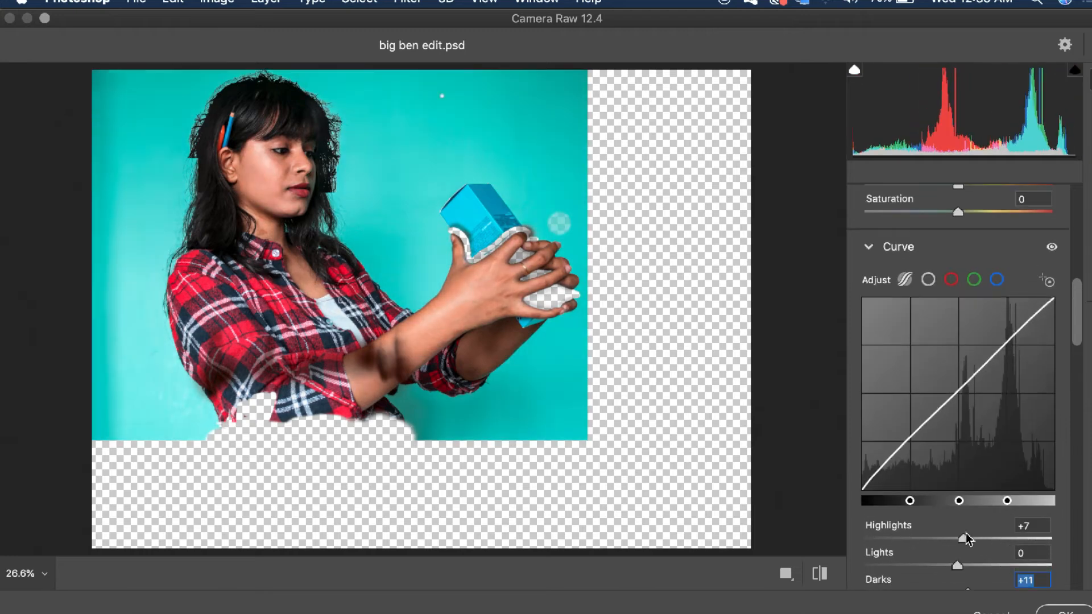
Set Exposure +0.05, Contrast -22, Highlights -25, Shadows +12, Texture +7 and Temperature +1, and apply the filter
scroll(963, 478, "up", 5)
scroll(965, 417, "up", 2)
left_click_drag(959, 410, 970, 486)
scroll(965, 467, "up", 2)
scroll(967, 475, "up", 3)
scroll(962, 435, "up", 1)
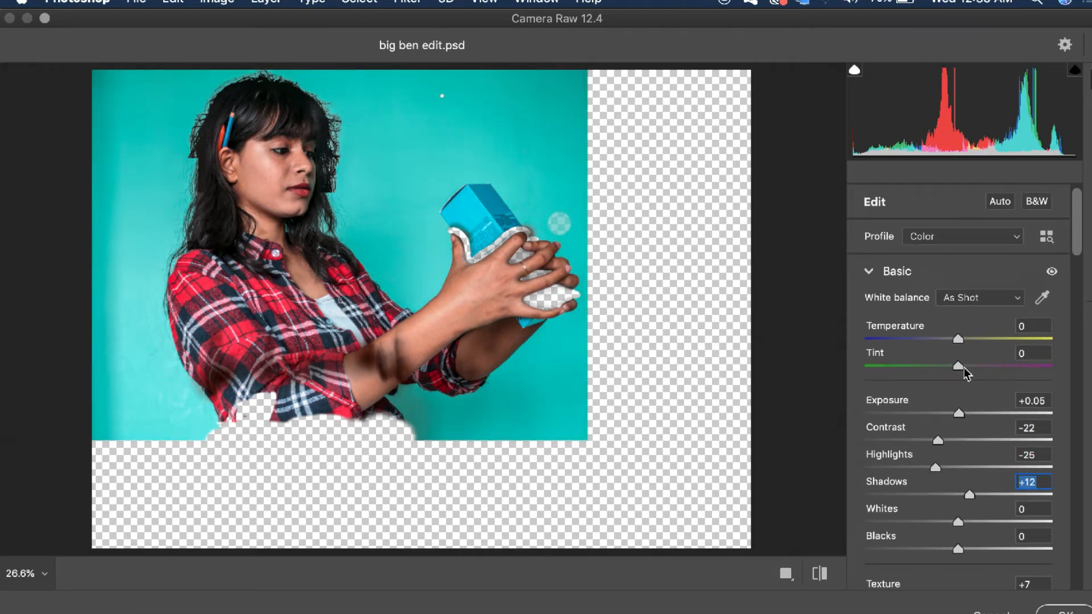
left_click_drag(959, 339, 960, 339)
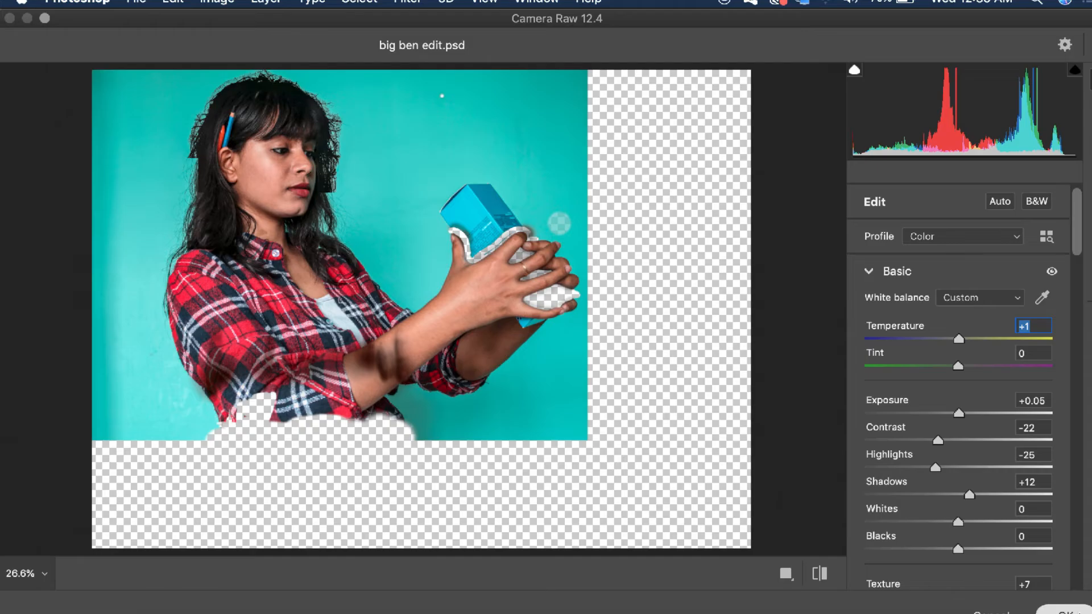
left_click(1077, 612)
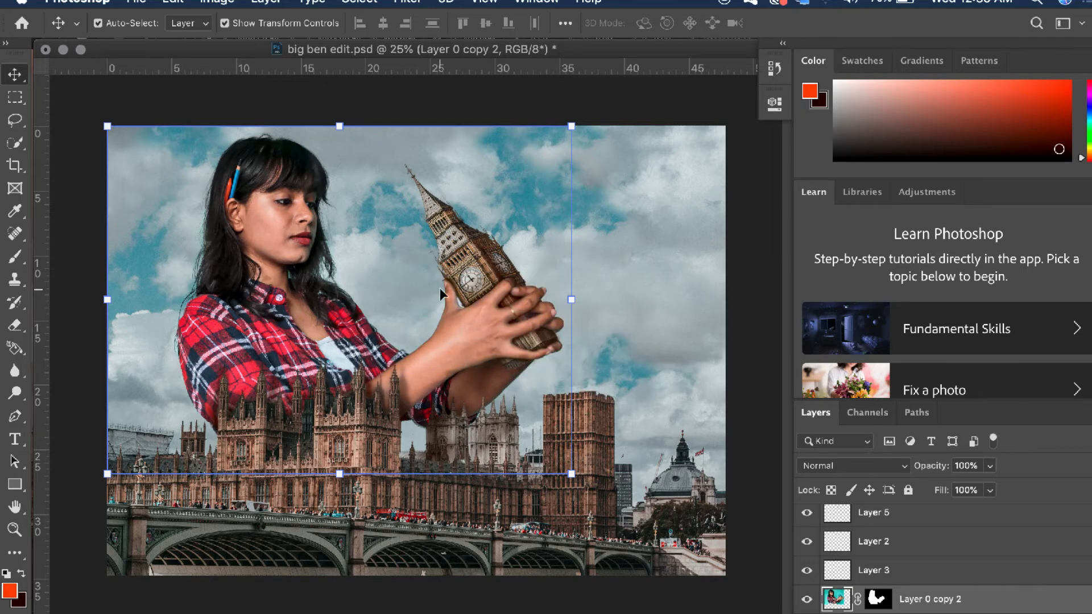
left_click(620, 281)
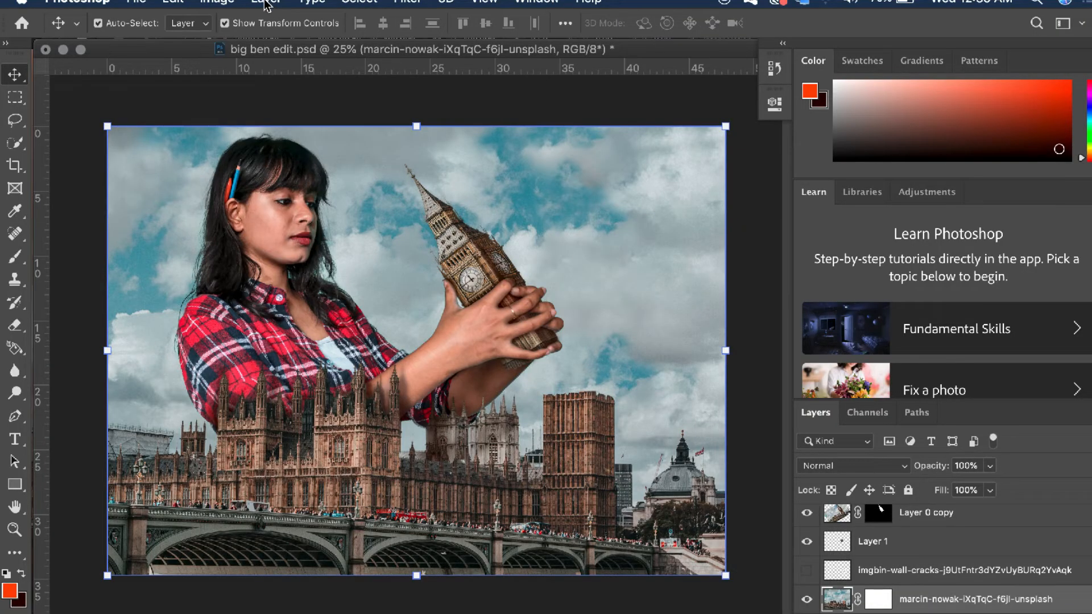
left_click(266, 4)
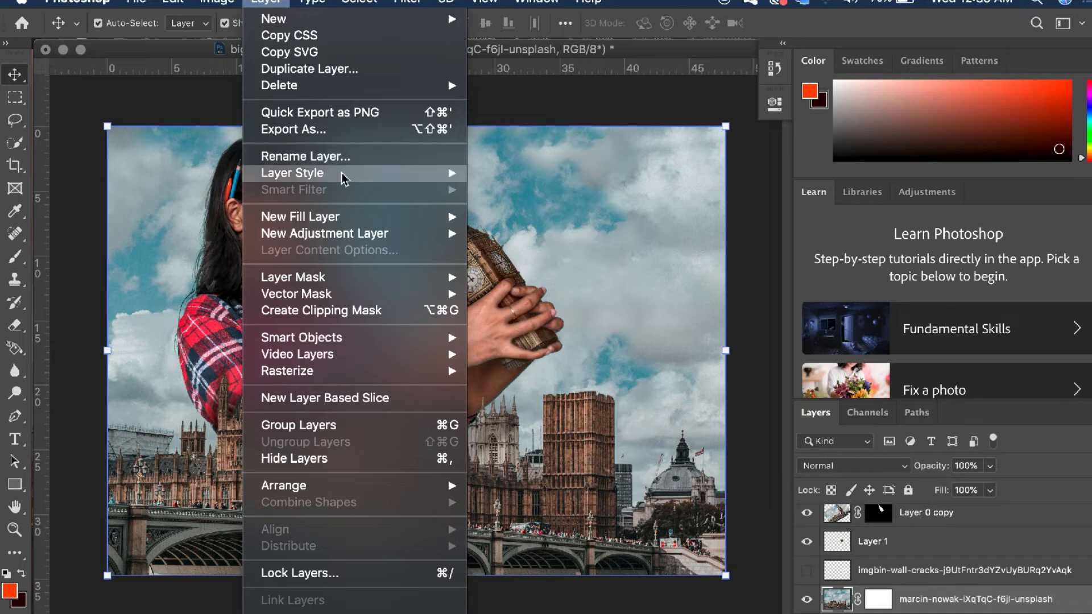
mouse_move(344, 174)
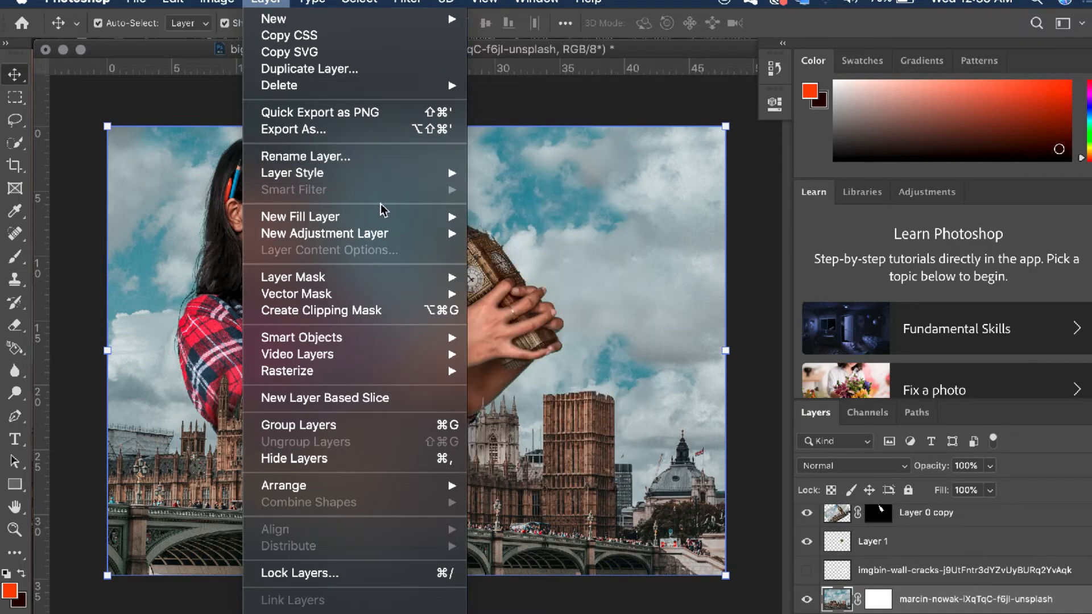
mouse_move(377, 222)
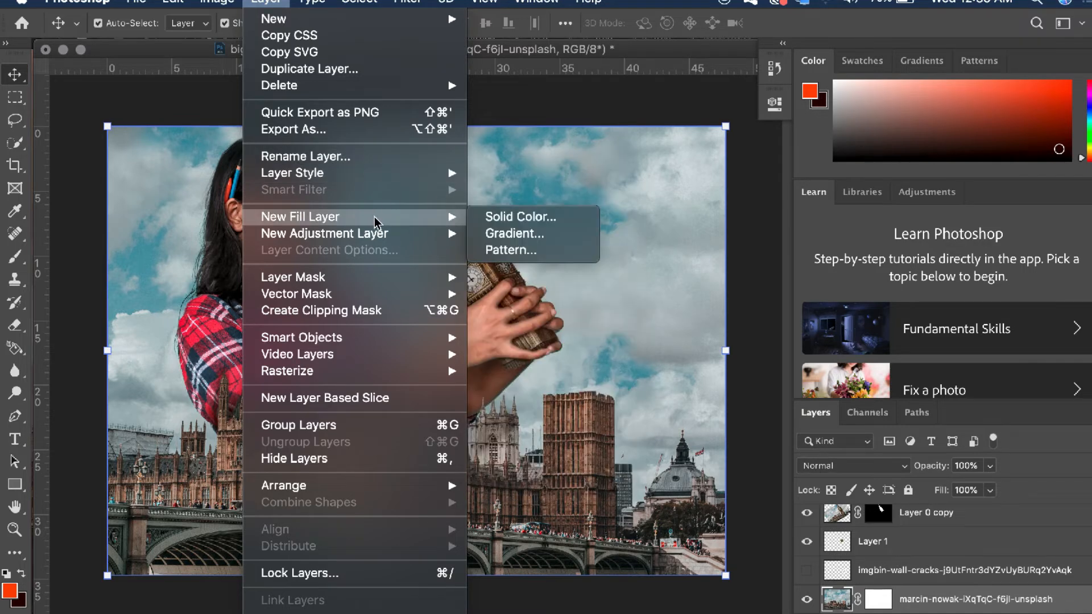
left_click(493, 239)
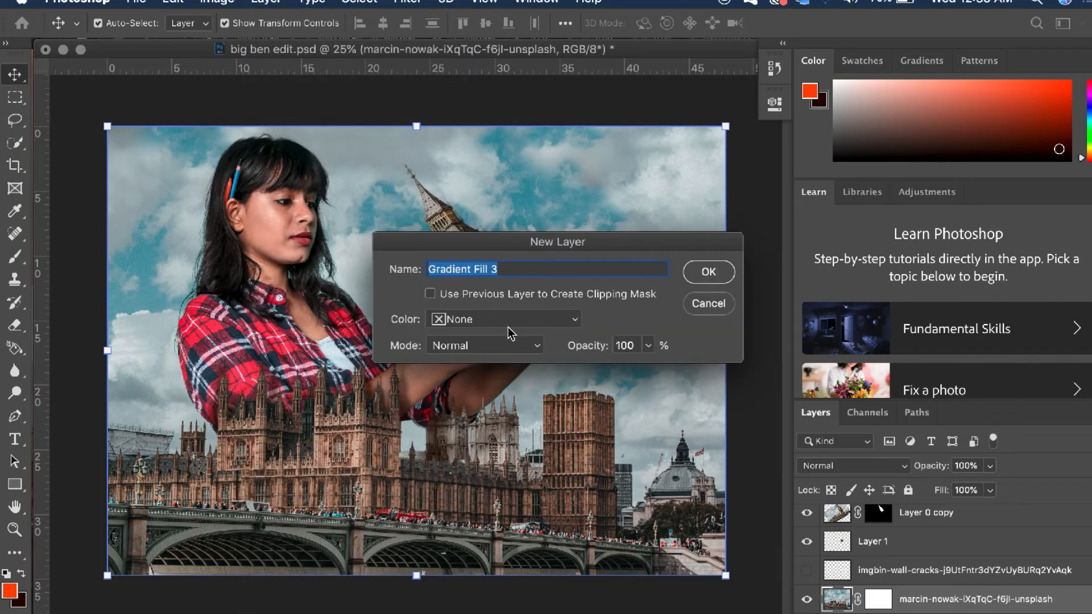
left_click(501, 345)
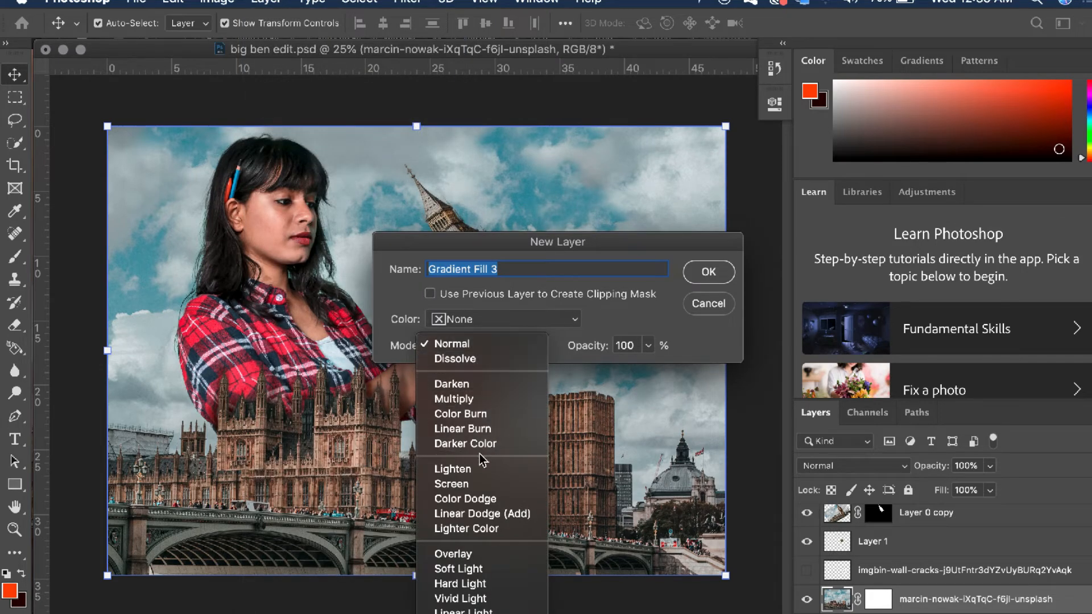
left_click(458, 487)
left_click(725, 277)
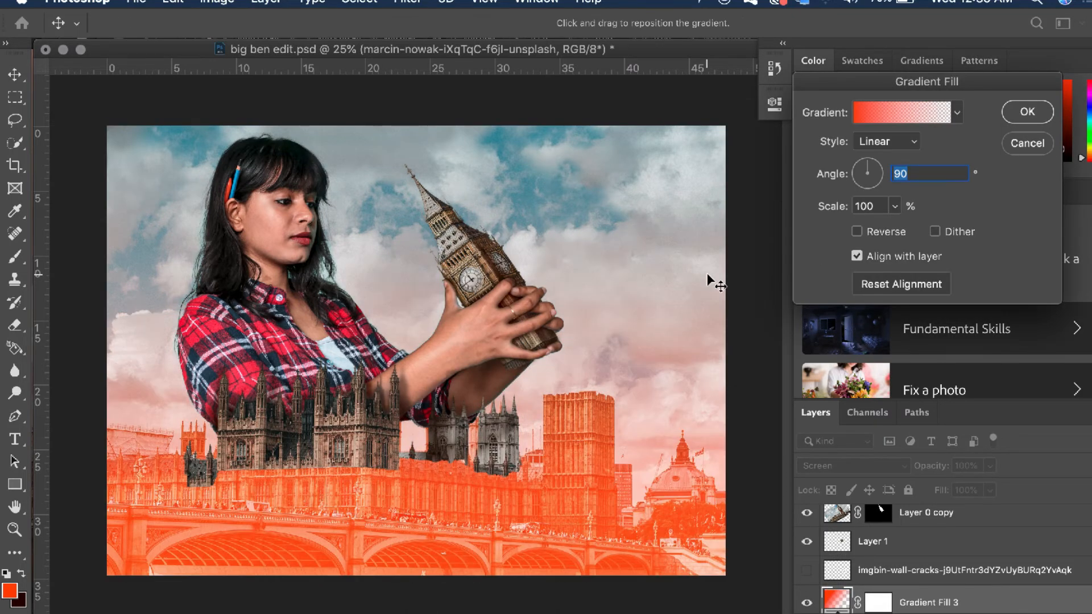
left_click(1027, 143)
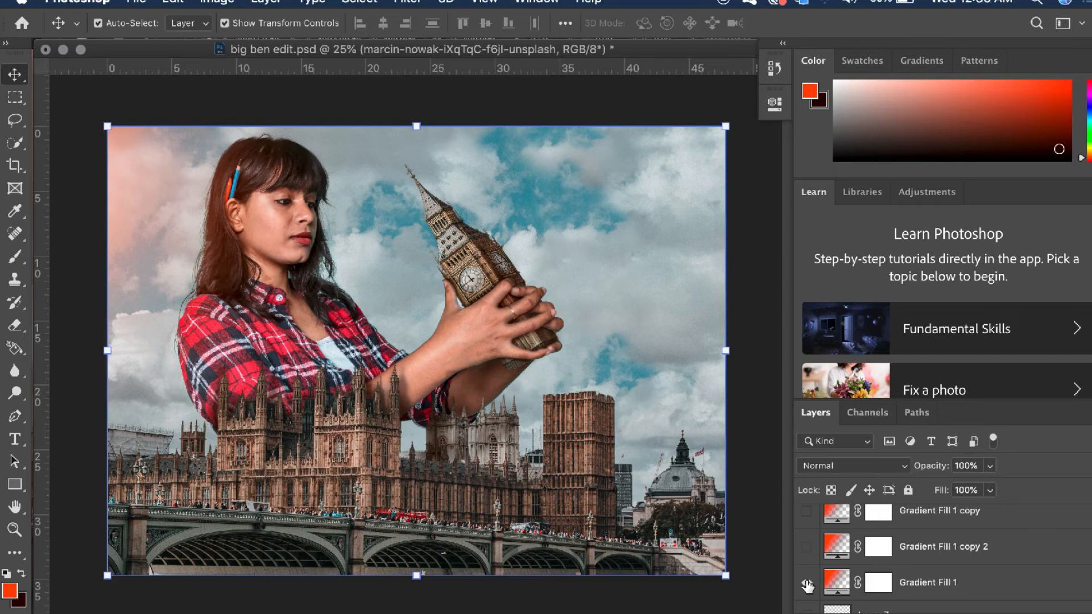
Show the Gradient Fill 1 copy 2 layer and add a new gradient fill layer in Screen mode
left_click(806, 547)
scroll(807, 549, "up", 2)
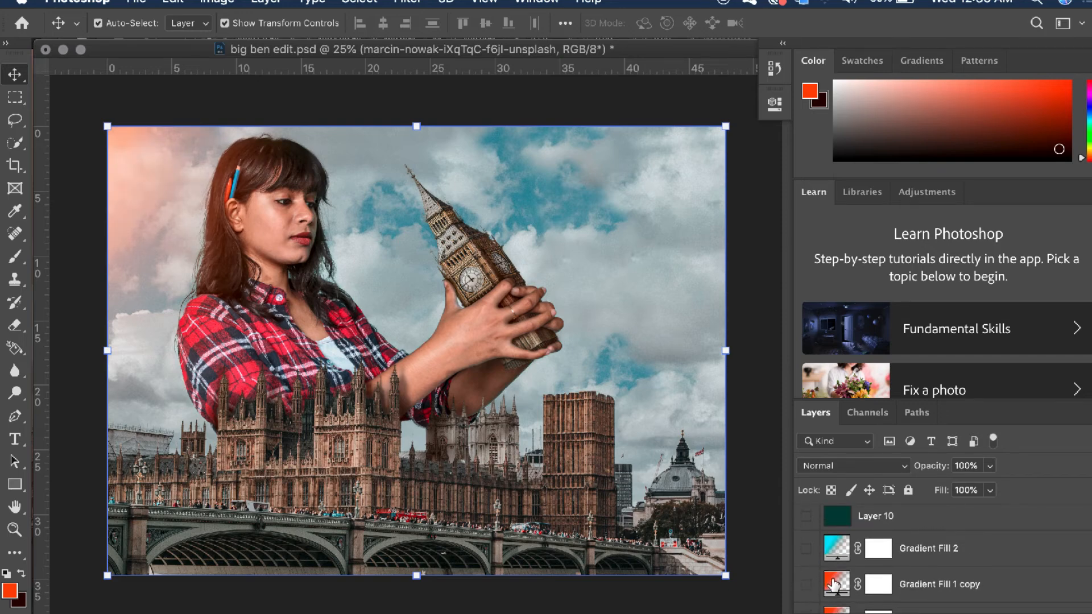
left_click(217, 3)
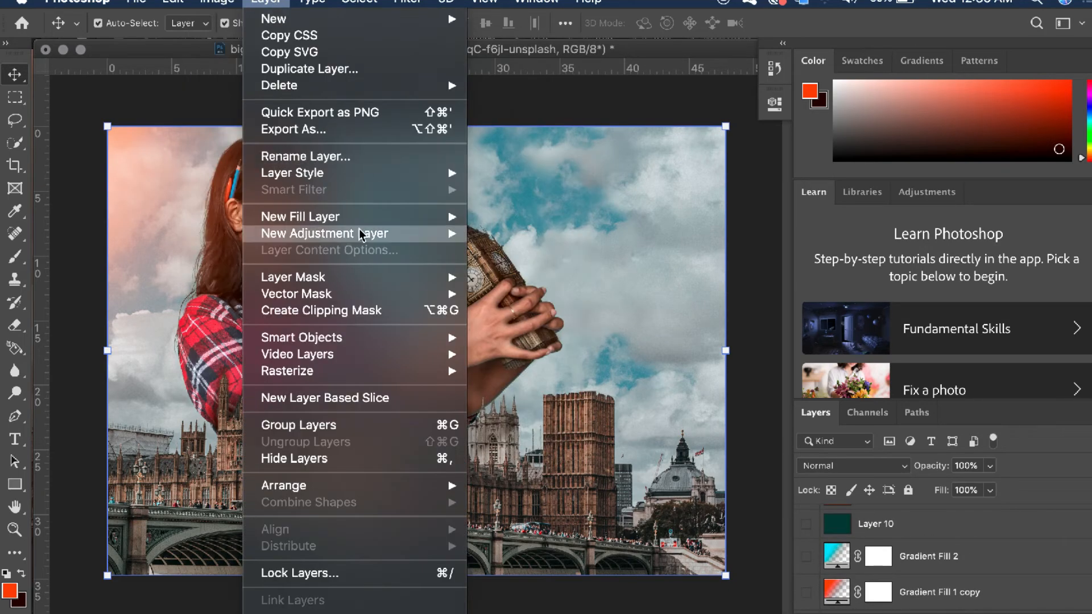
mouse_move(319, 217)
left_click(517, 235)
left_click(455, 344)
left_click(451, 476)
left_click(705, 272)
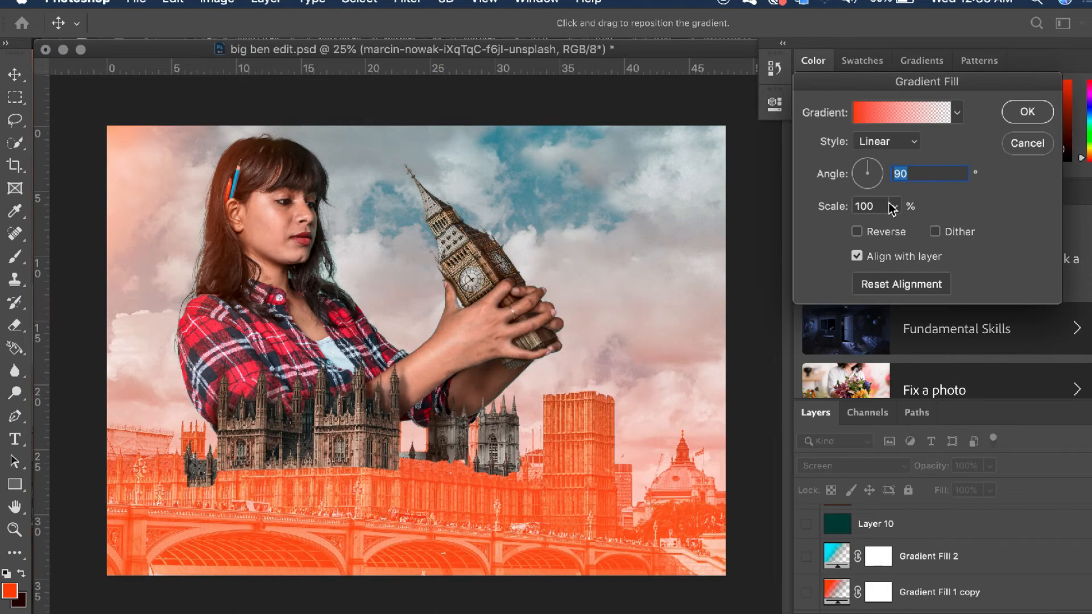
Change the starting colour stop of the new fill's gradient to bright cyan
left_click(872, 123)
double_click(702, 422)
left_click_drag(903, 491, 905, 474)
key("Return")
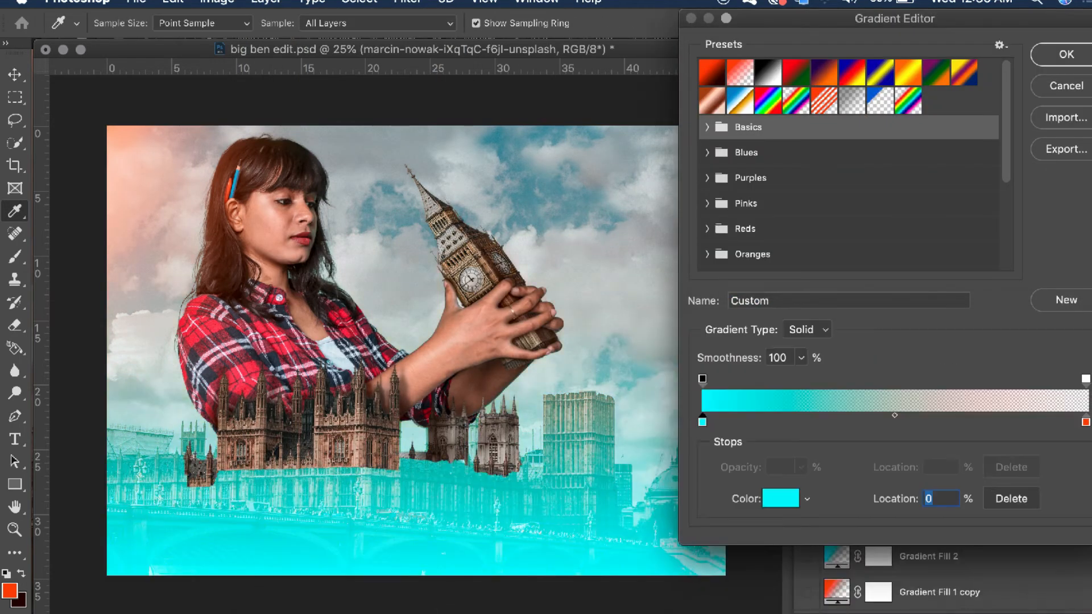
Set the gradient fill to Radial style with an angle of -131.3° and apply it
left_click(1066, 54)
left_click(886, 141)
left_click(877, 156)
left_click_drag(876, 171, 860, 182)
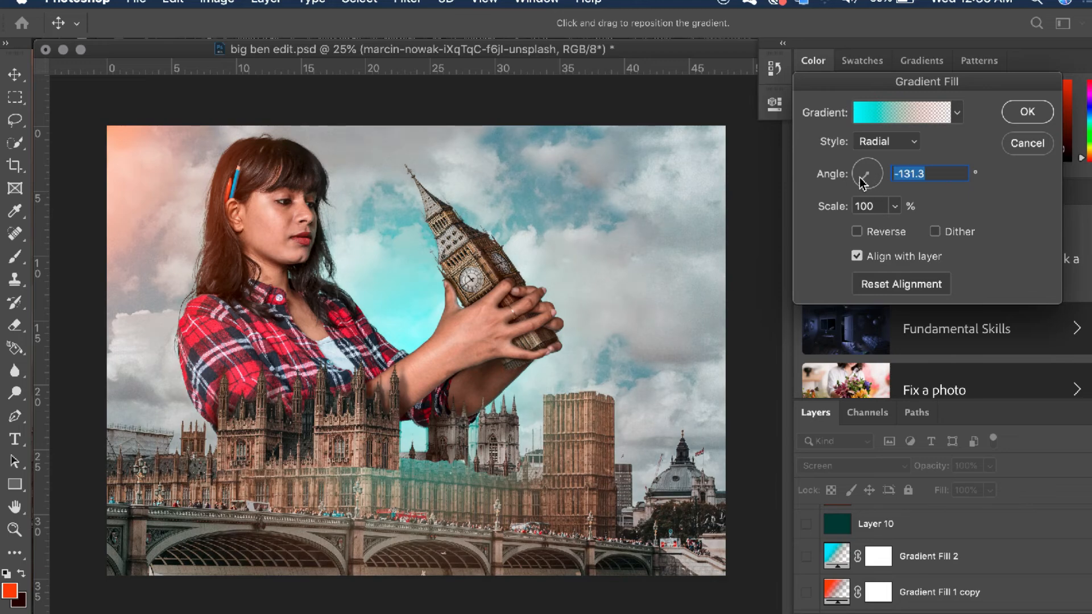
left_click(1028, 111)
Make the Gradient Fill 2, Layer 10, Gradient Fill 1 copy and Layer 6 layers visible
left_click(806, 585)
scroll(833, 584, "down", 1)
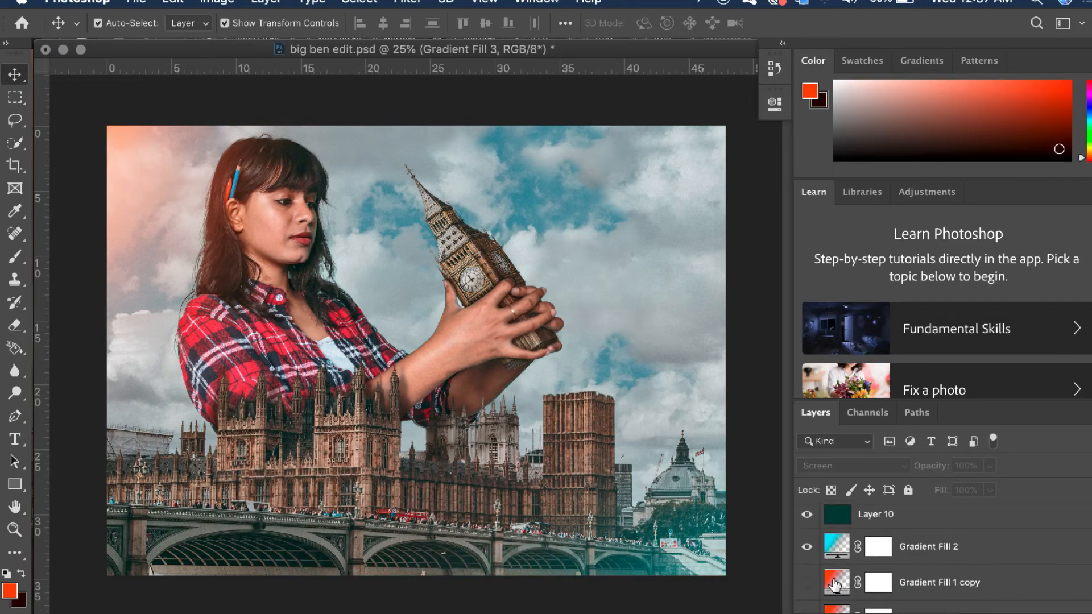
left_click(807, 582)
scroll(884, 579, "down", 1)
scroll(903, 562, "up", 2)
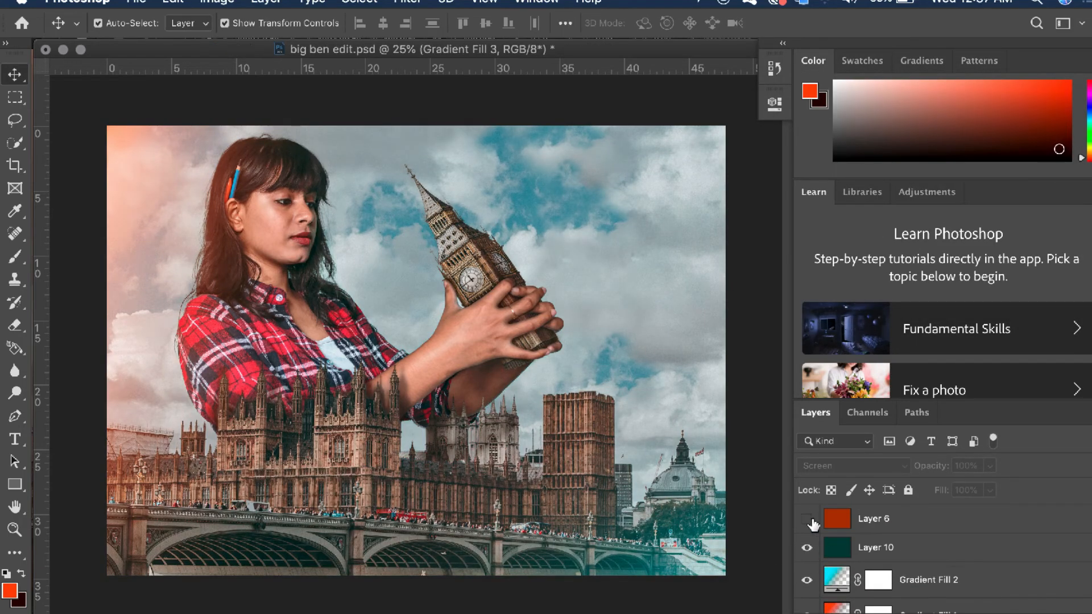
left_click(810, 520)
Save the layered document in Photoshop format as big ben edit.psd, replacing the existing file
left_click(137, 3)
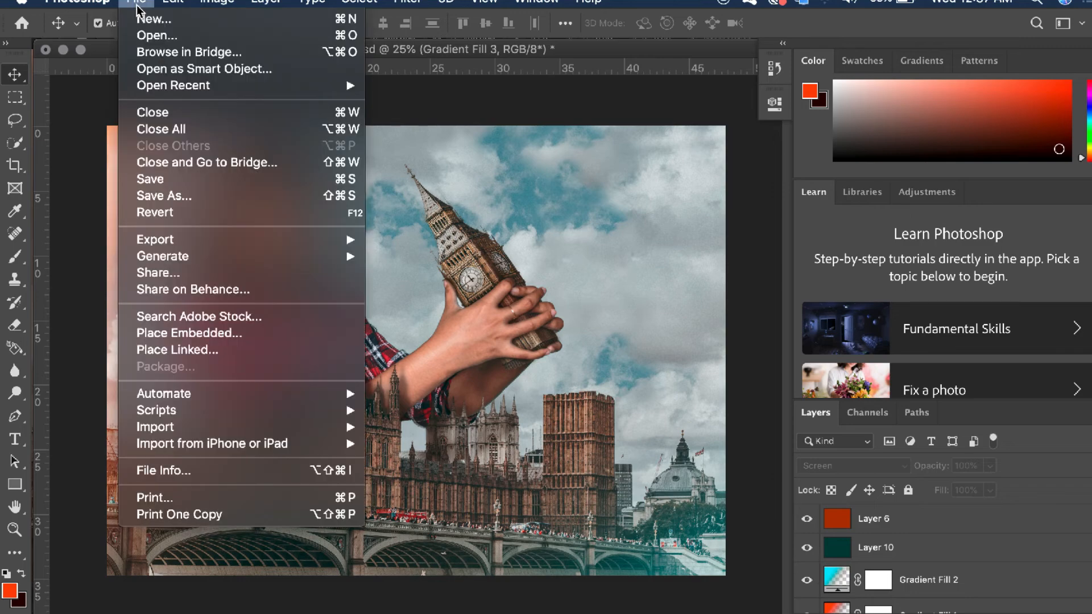
left_click(165, 196)
left_click(645, 487)
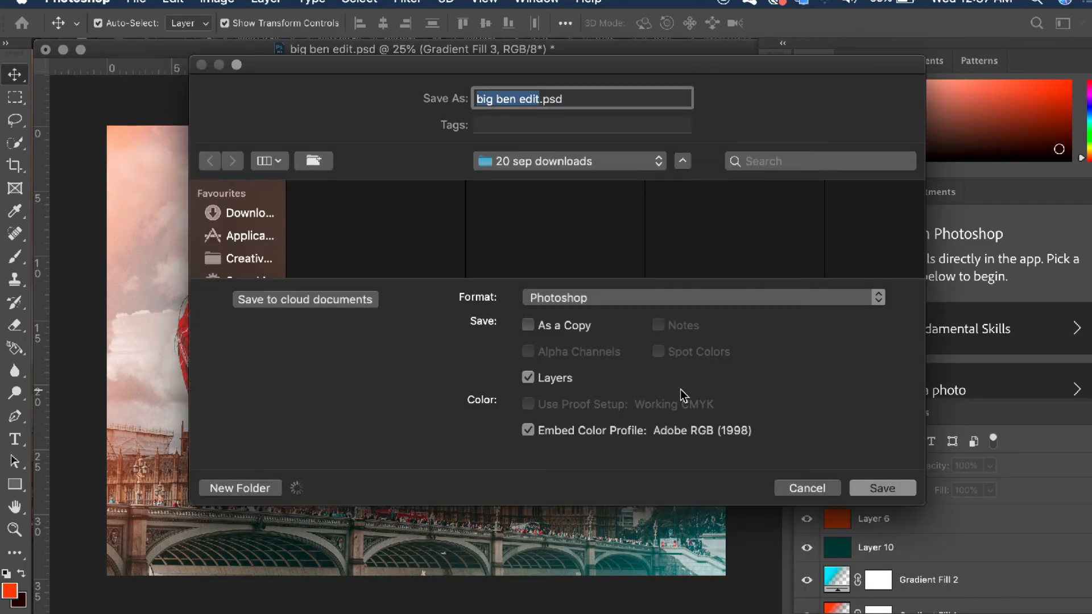
left_click(882, 488)
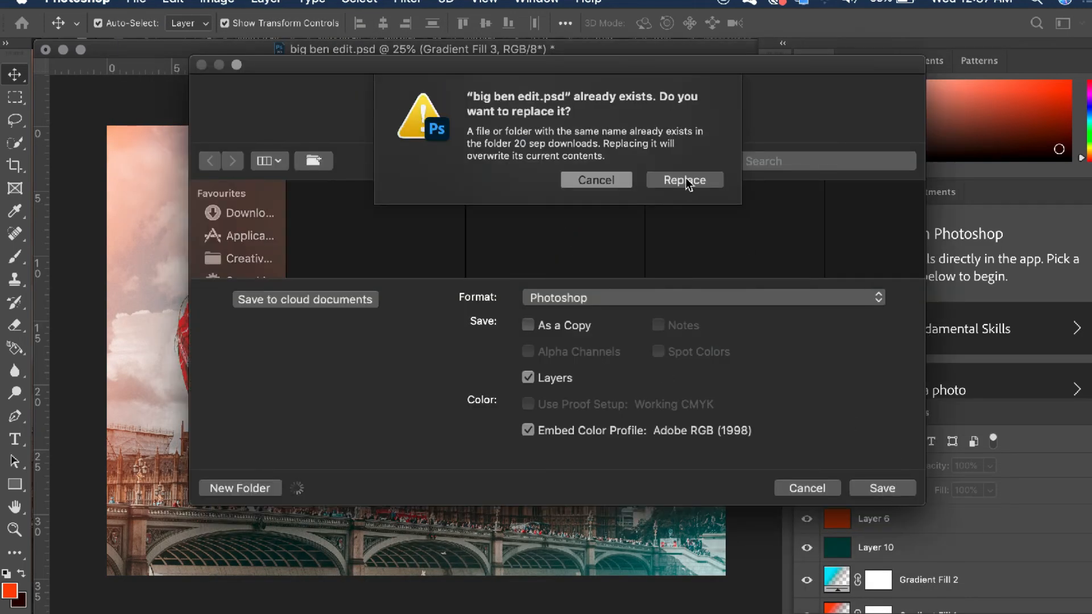
left_click(685, 179)
left_click(774, 254)
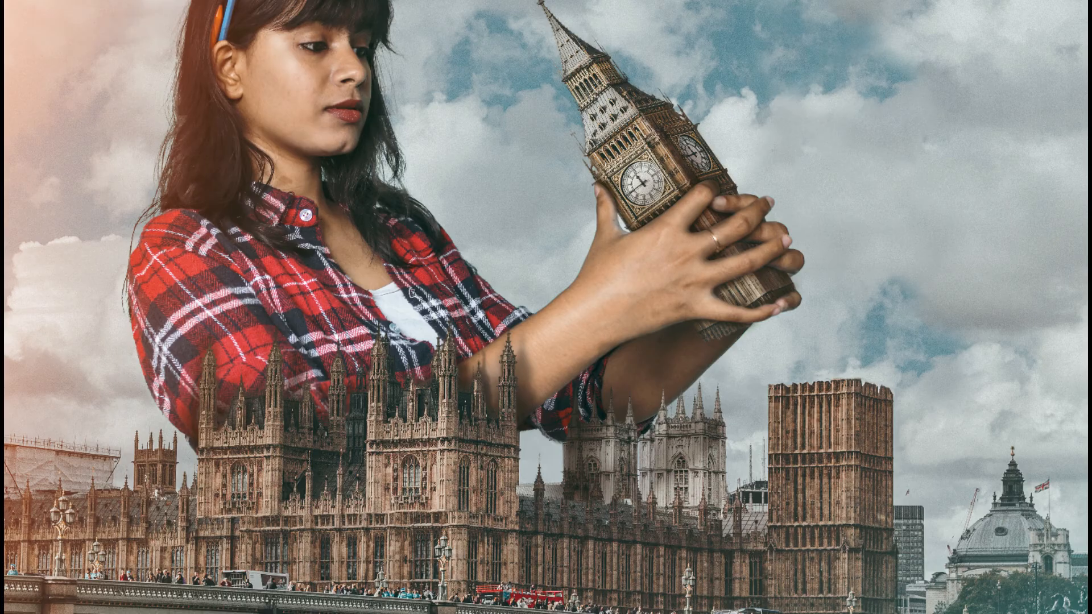